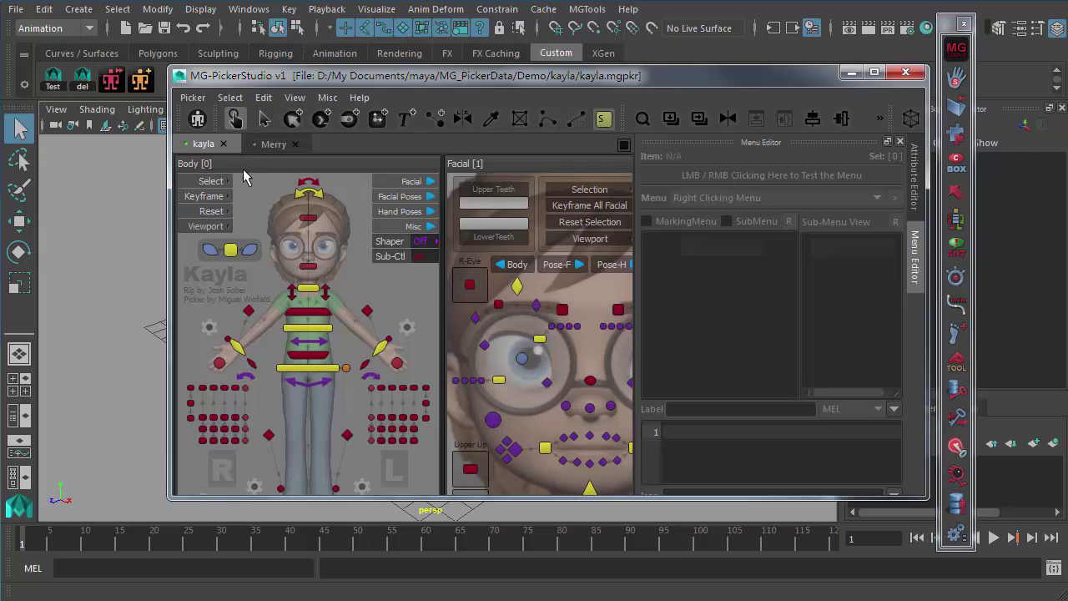
- Preview the Reset and Viewport buttons' right-click menus without choosing anything
{"action": "left_click", "coordinate": [209, 215]}
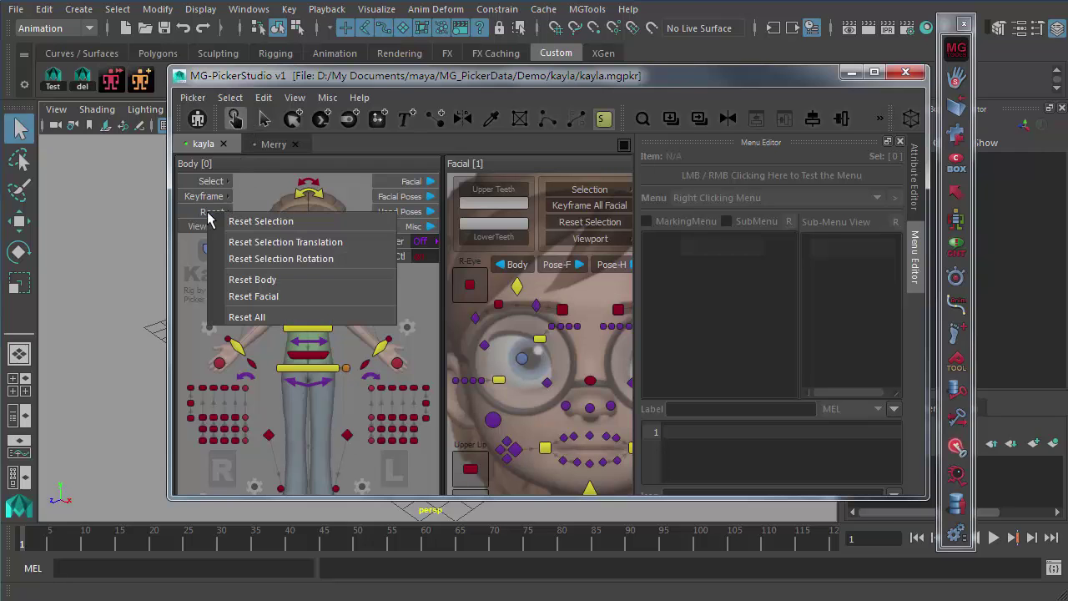
{"action": "left_click", "coordinate": [275, 204]}
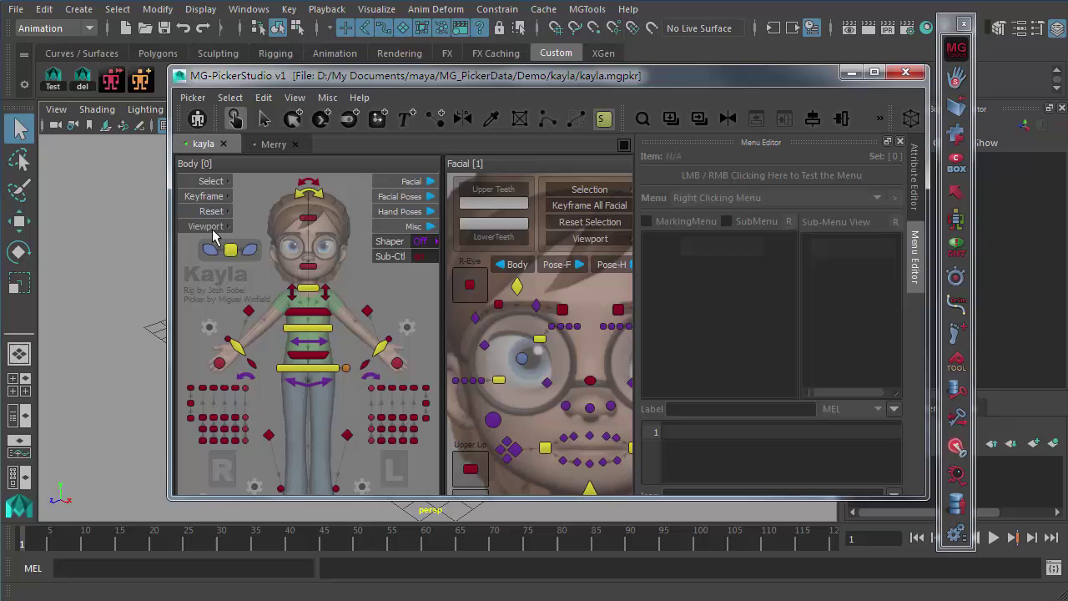
{"action": "left_click", "coordinate": [211, 231]}
- In the Merry picker, select the Has RMB Menu button to edit its menu, then frame all
{"action": "left_click", "coordinate": [275, 145]}
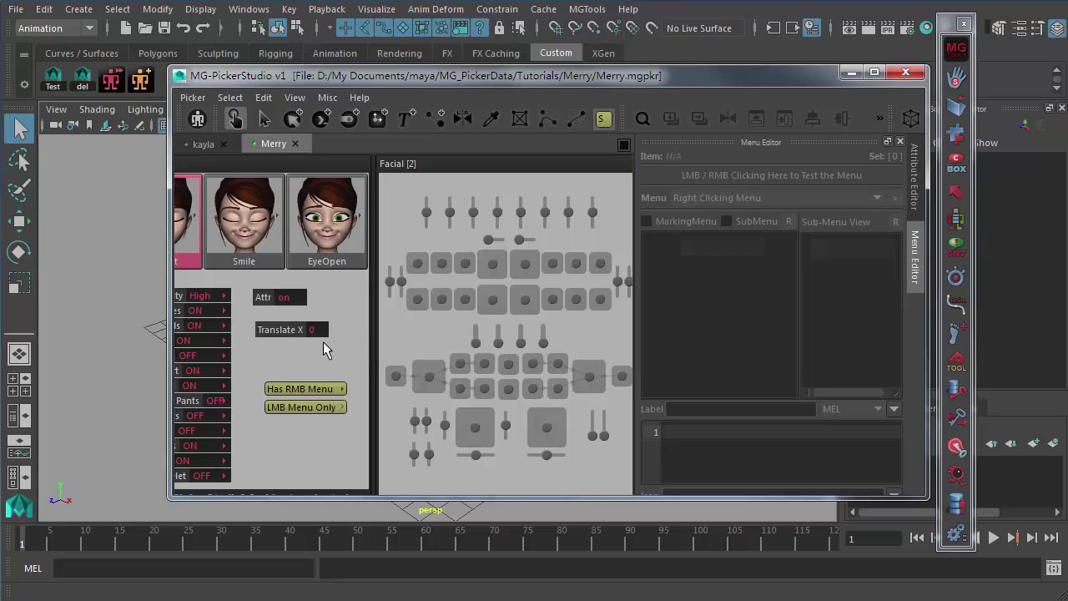
{"action": "left_click", "coordinate": [264, 119]}
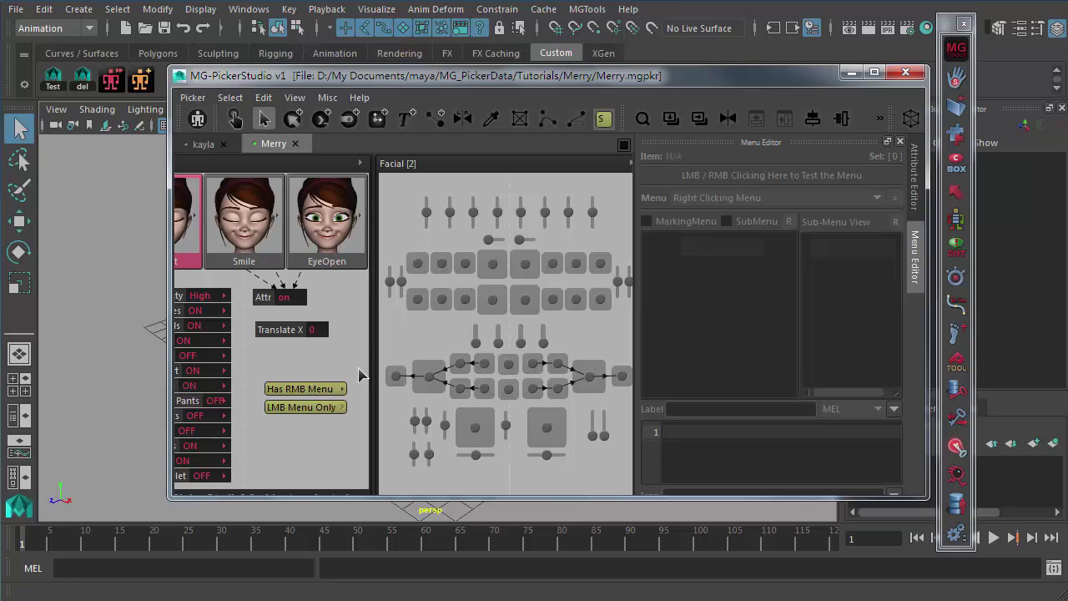
{"action": "left_click", "coordinate": [311, 390]}
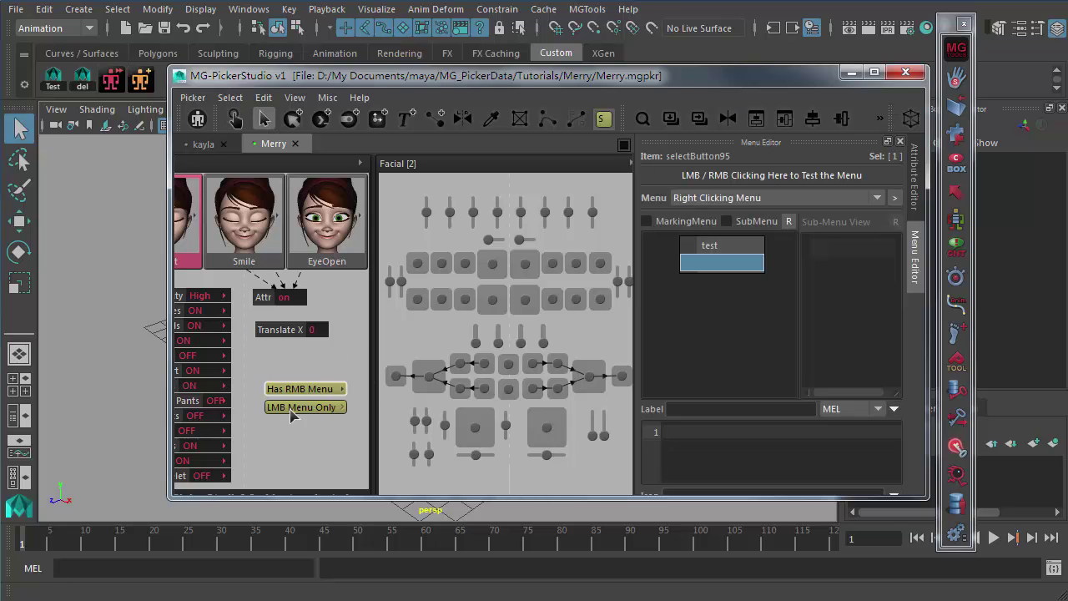
{"action": "key", "text": "f"}
{"action": "left_click", "coordinate": [493, 305]}
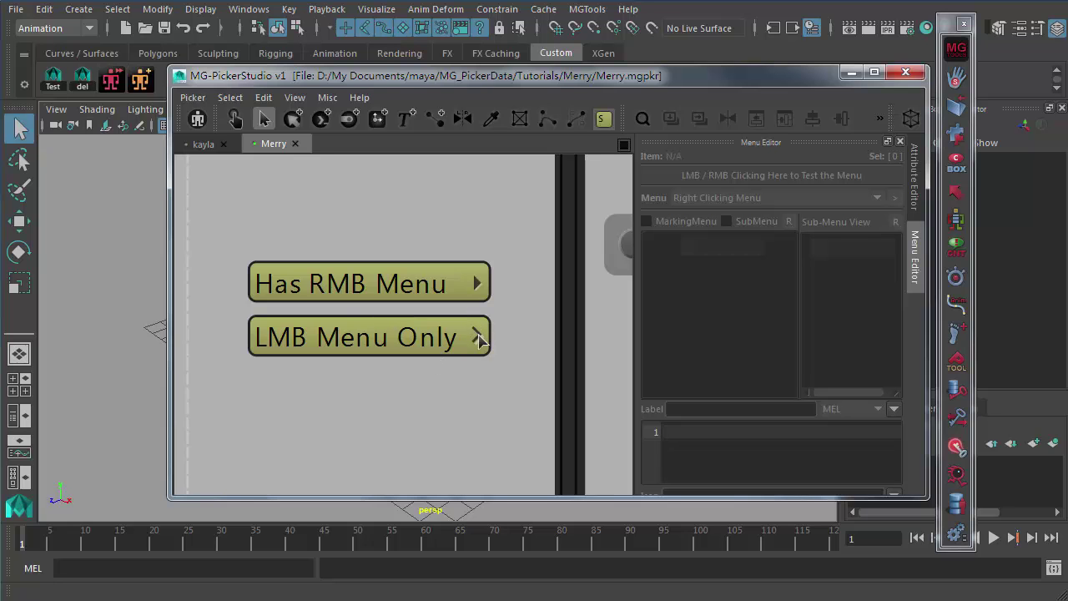
{"action": "key", "text": "f"}
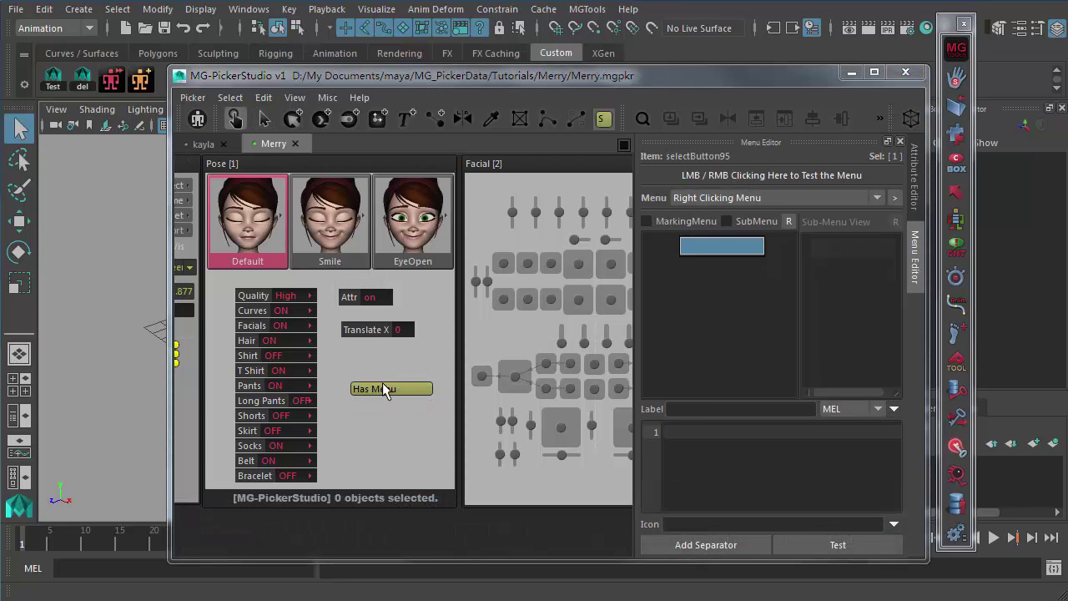
{"action": "left_click", "coordinate": [266, 119]}
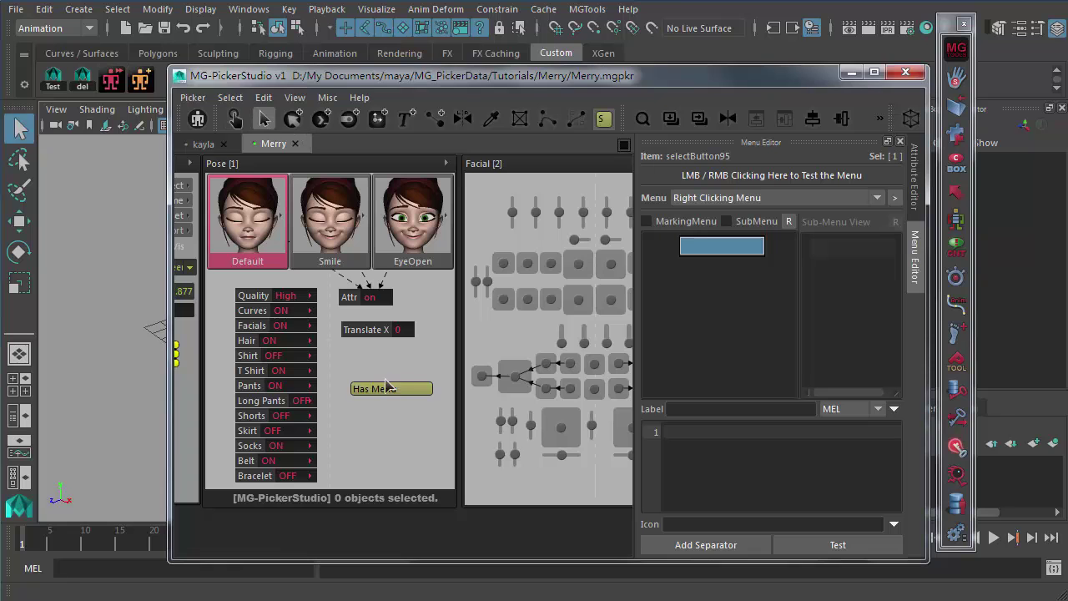
{"action": "left_click", "coordinate": [383, 391]}
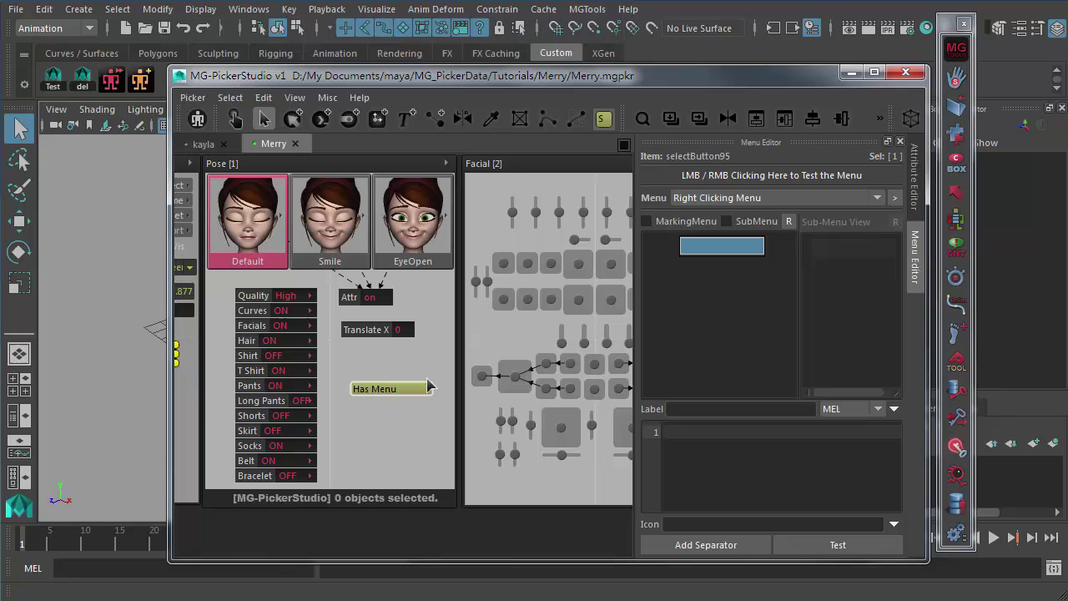
{"action": "left_click", "coordinate": [716, 199]}
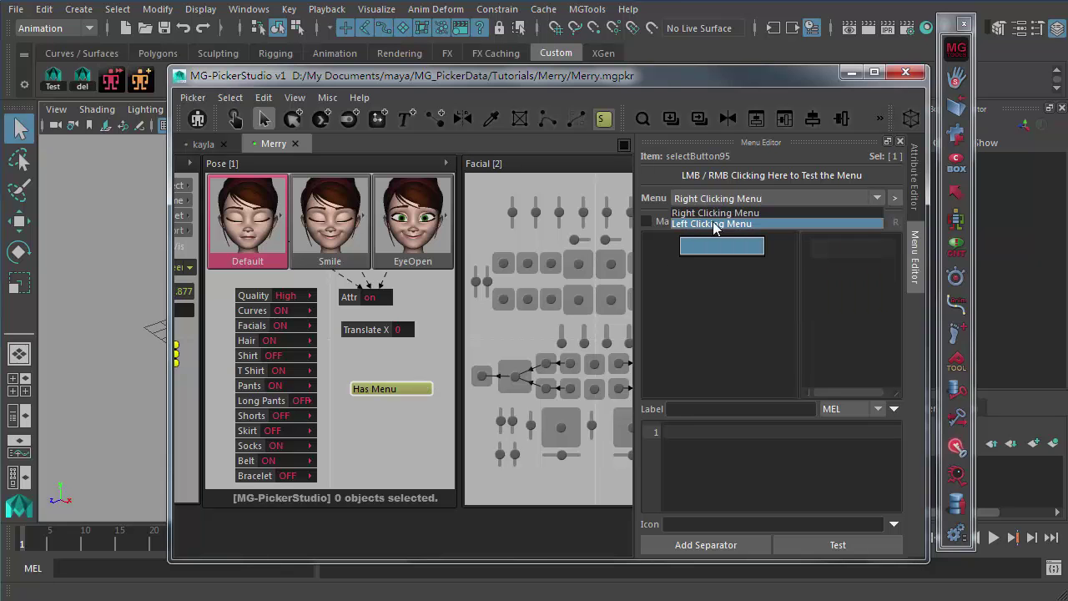
{"action": "left_click", "coordinate": [654, 201]}
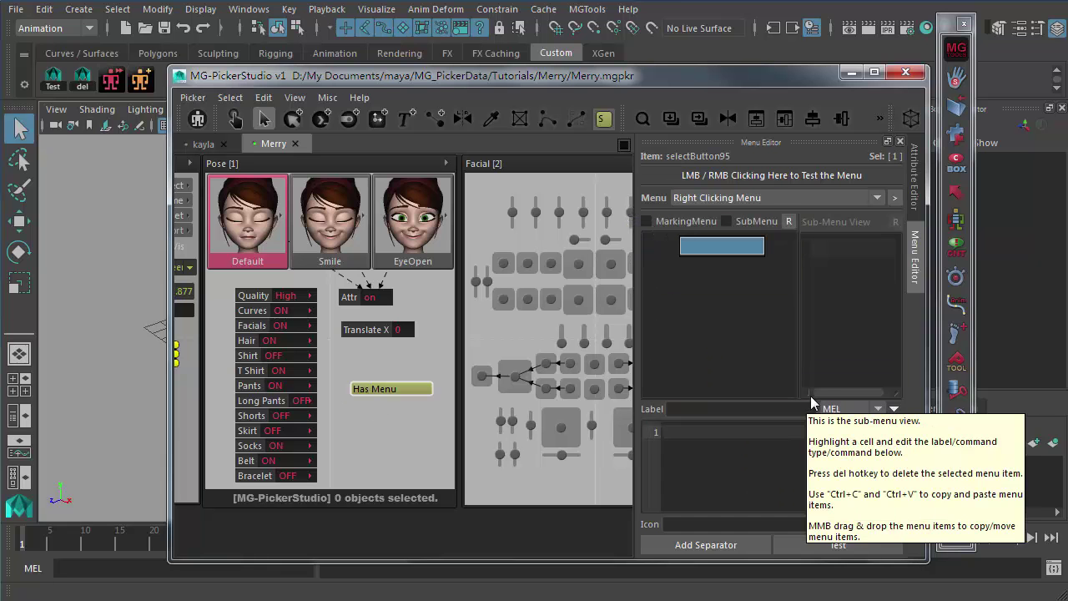
- Make the menu a marking menu with 'Select All' on the right and 'Select None' on the left
{"action": "left_click", "coordinate": [652, 221]}
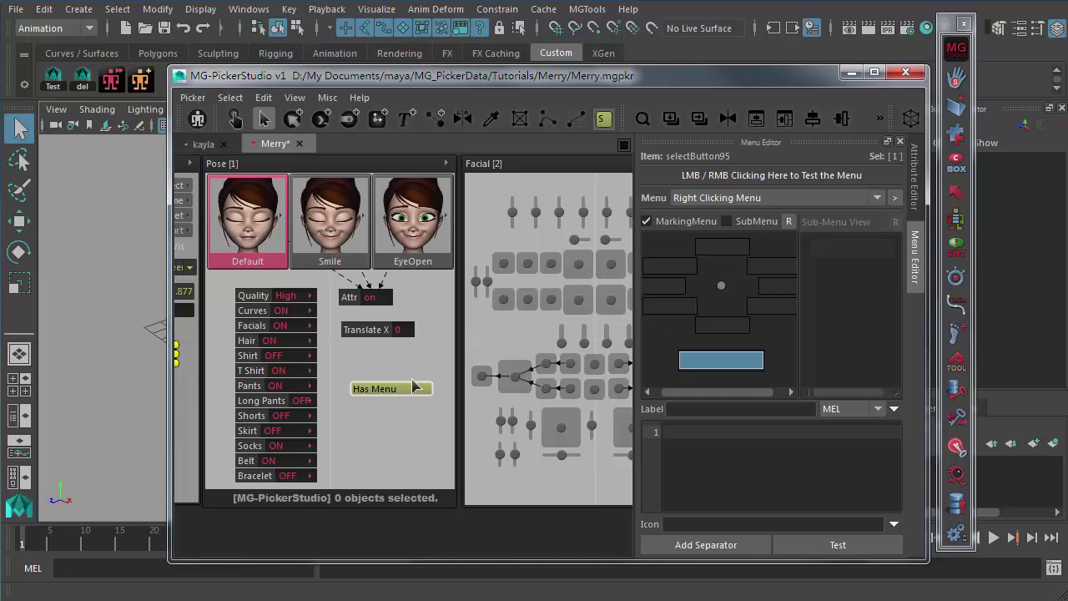
{"action": "left_click", "coordinate": [772, 292]}
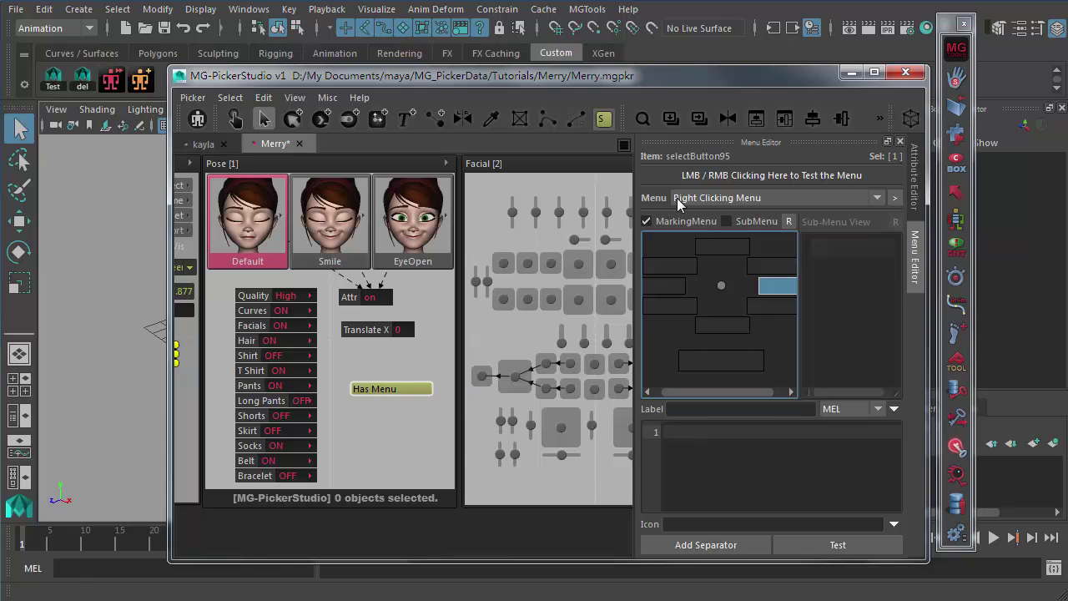
{"action": "left_click", "coordinate": [694, 407]}
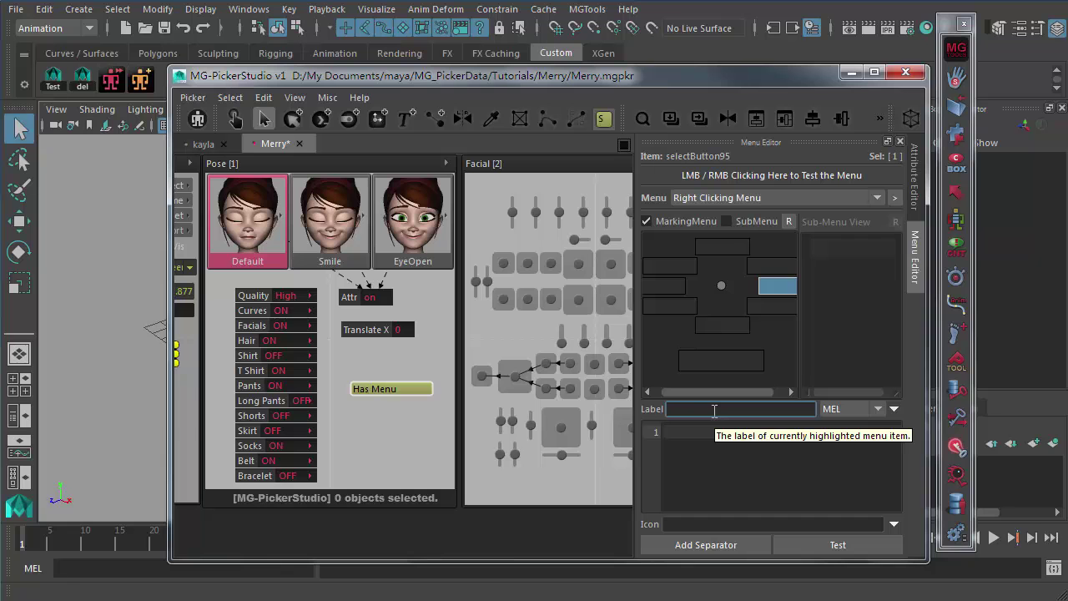
{"action": "type", "text": "Select All"}
{"action": "left_click", "coordinate": [677, 293]}
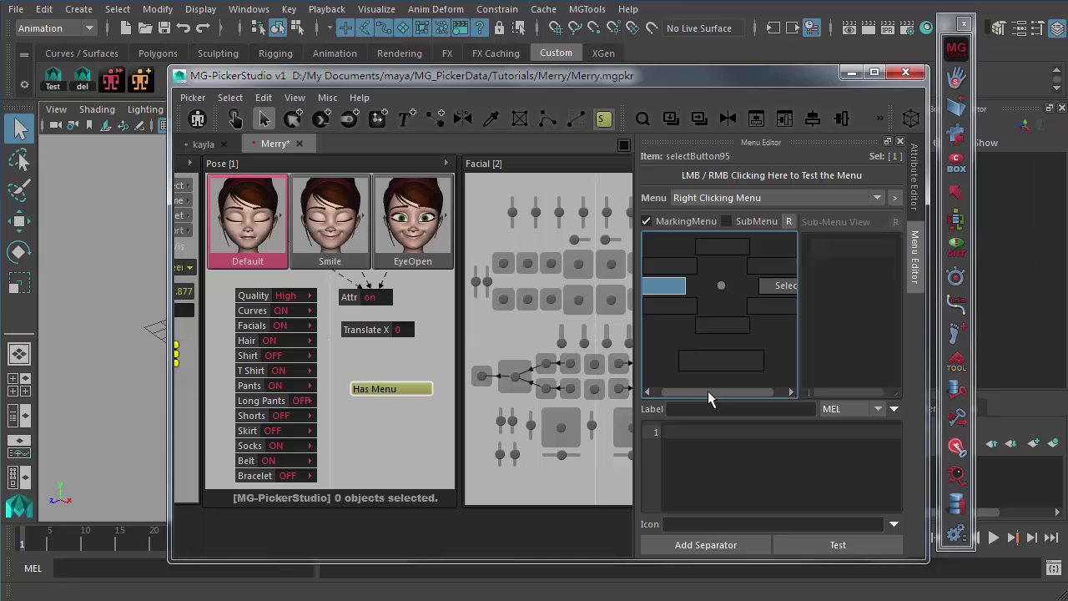
{"action": "left_click", "coordinate": [702, 409]}
{"action": "type", "text": "Select None"}
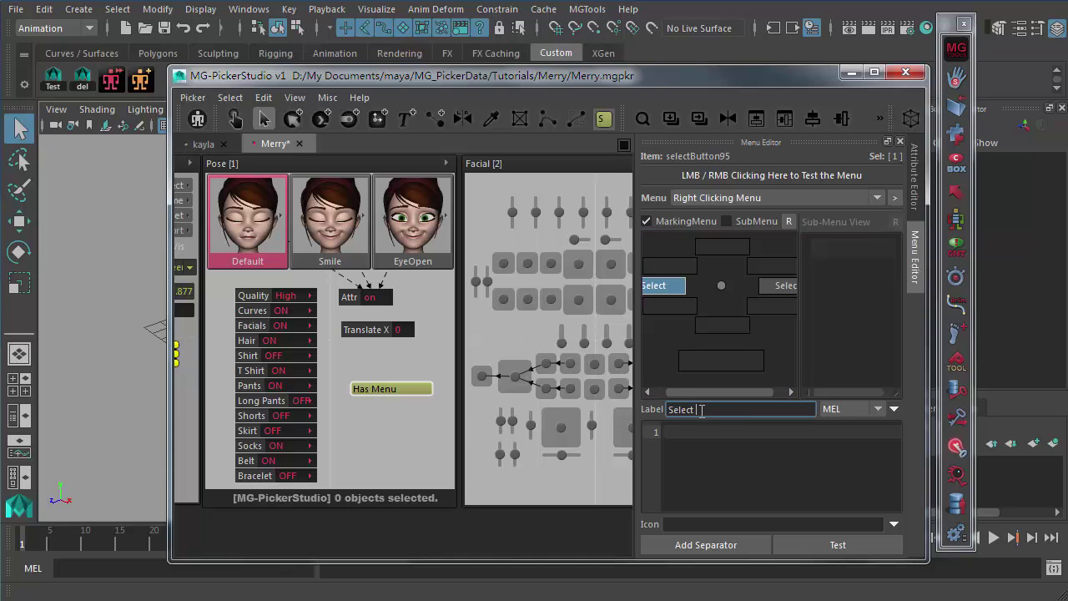
{"action": "left_click", "coordinate": [722, 450]}
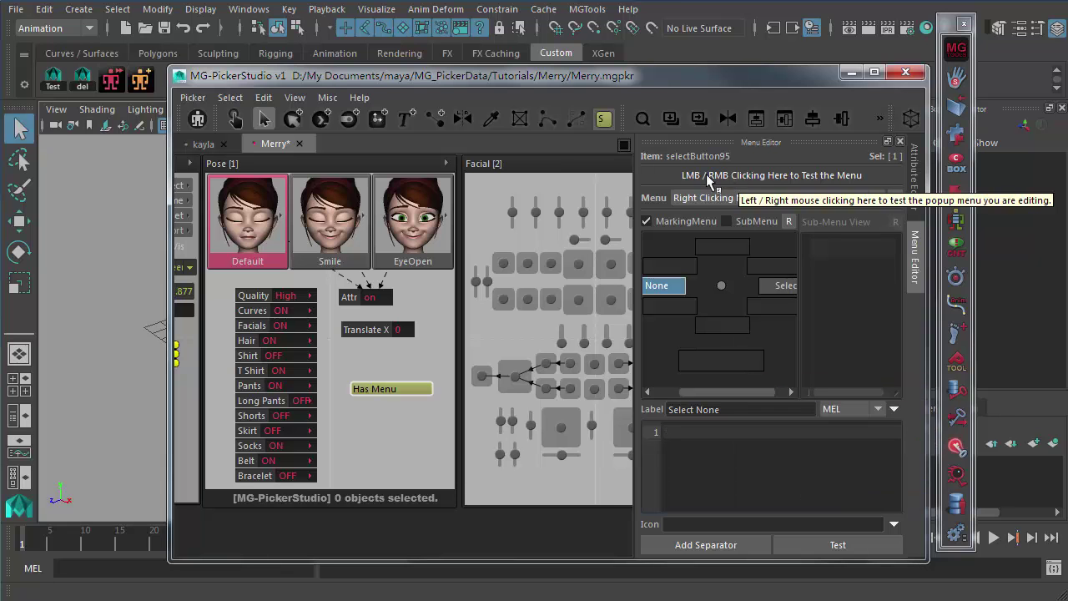
- Test the marking menu, then reselect the Select All item to edit its command
{"action": "mouse_move", "coordinate": [742, 171]}
{"action": "right_mouse_down"}
{"action": "mouse_move", "coordinate": [821, 176]}
{"action": "mouse_move", "coordinate": [719, 178]}
{"action": "mouse_move", "coordinate": [820, 167]}
{"action": "mouse_move", "coordinate": [743, 173]}
{"action": "right_mouse_up"}
{"action": "left_click", "coordinate": [782, 286]}
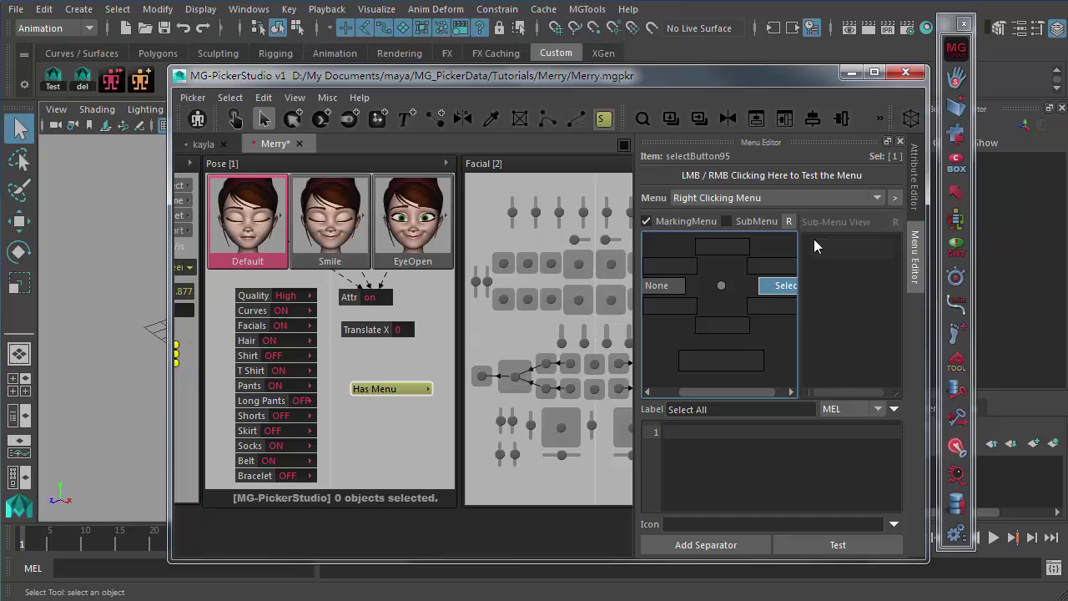
{"action": "left_click", "coordinate": [667, 286]}
{"action": "left_click", "coordinate": [714, 360]}
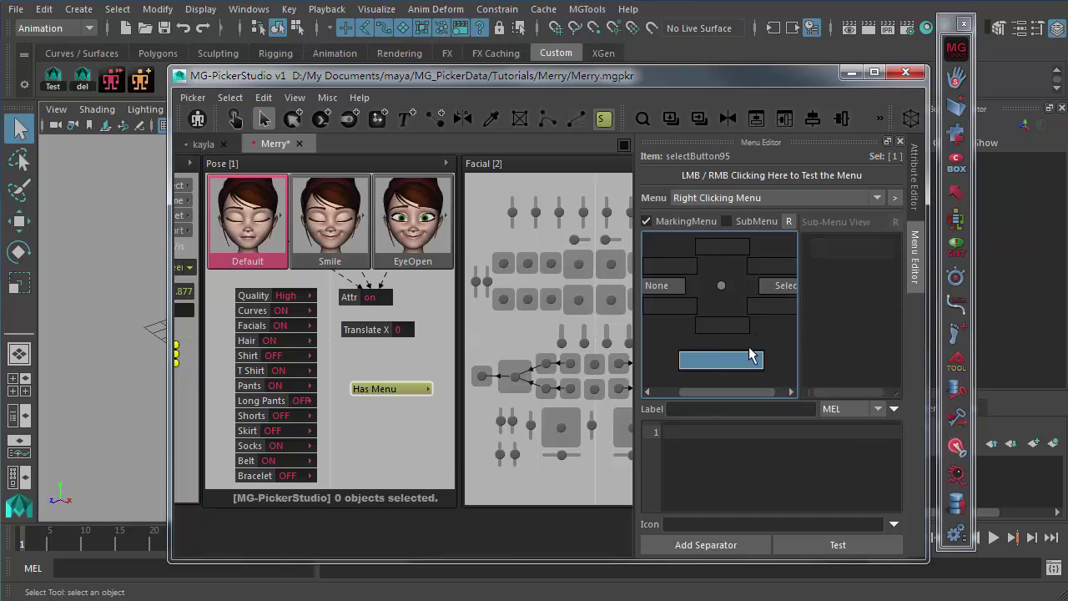
{"action": "left_click", "coordinate": [790, 286]}
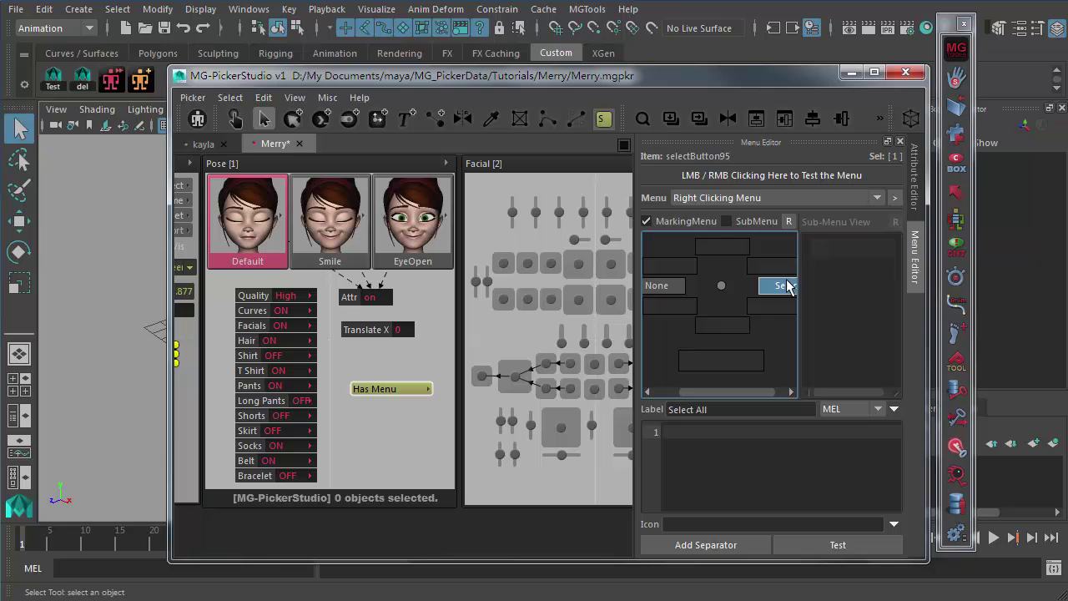
{"action": "left_click", "coordinate": [718, 409]}
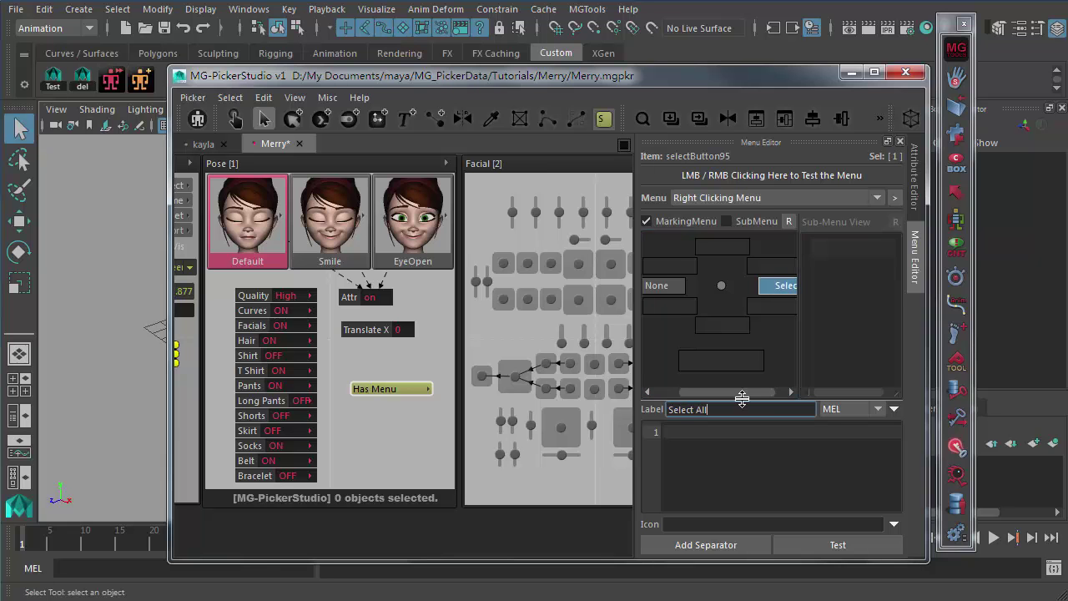
{"action": "left_click", "coordinate": [687, 440]}
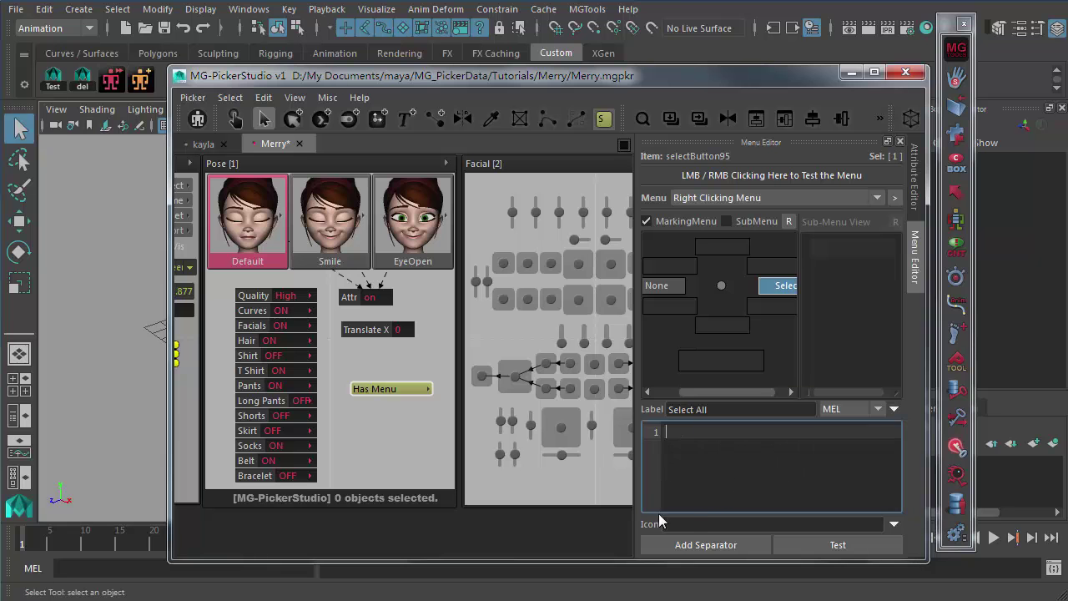
- Pick warningMediumIcon.png from the images folder as the Select All item's icon
{"action": "left_click", "coordinate": [682, 526]}
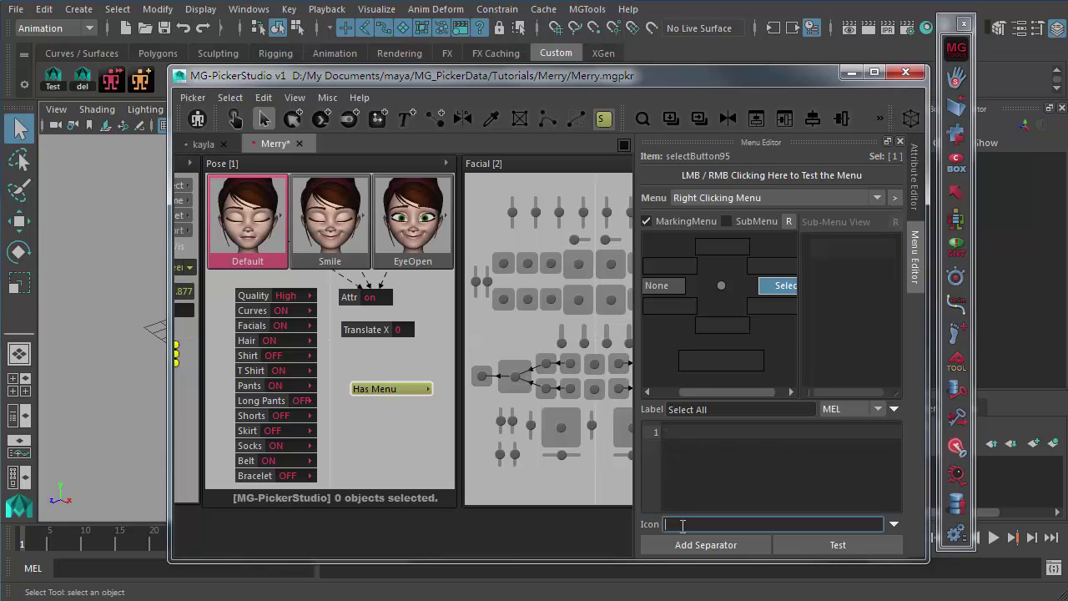
{"action": "left_click", "coordinate": [889, 524]}
{"action": "left_click", "coordinate": [934, 537]}
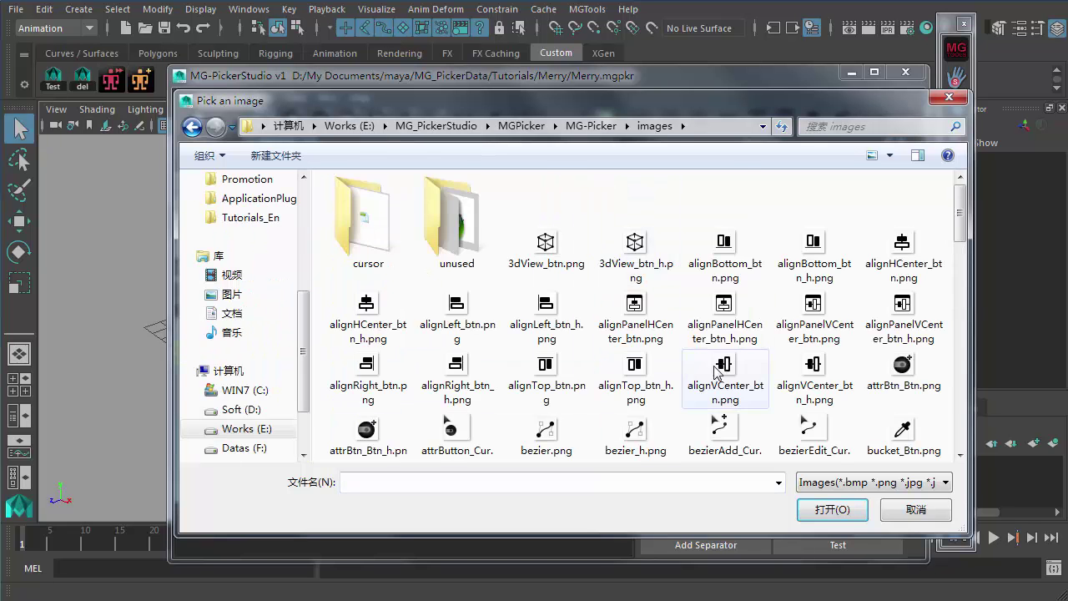
{"action": "scroll", "coordinate": [717, 377], "scroll_direction": "down", "scroll_amount": 10}
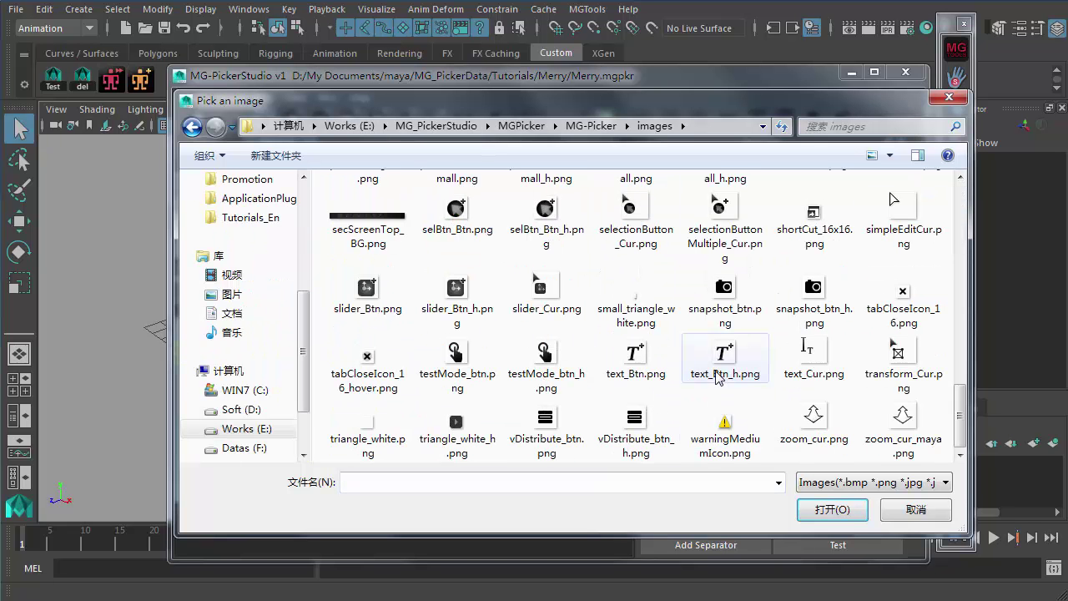
{"action": "left_click", "coordinate": [723, 423]}
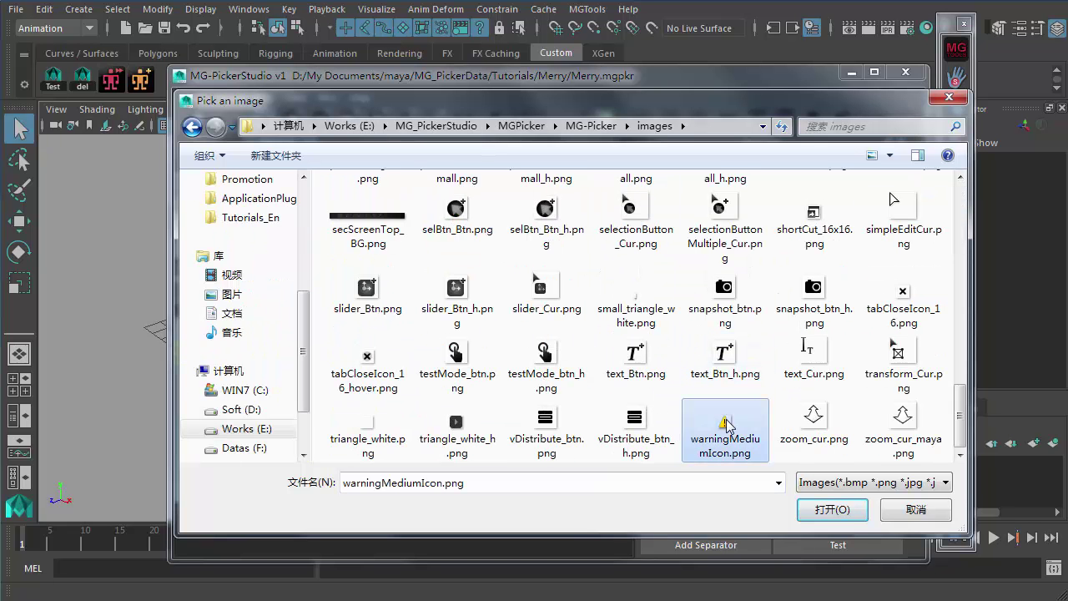
{"action": "left_click", "coordinate": [849, 515]}
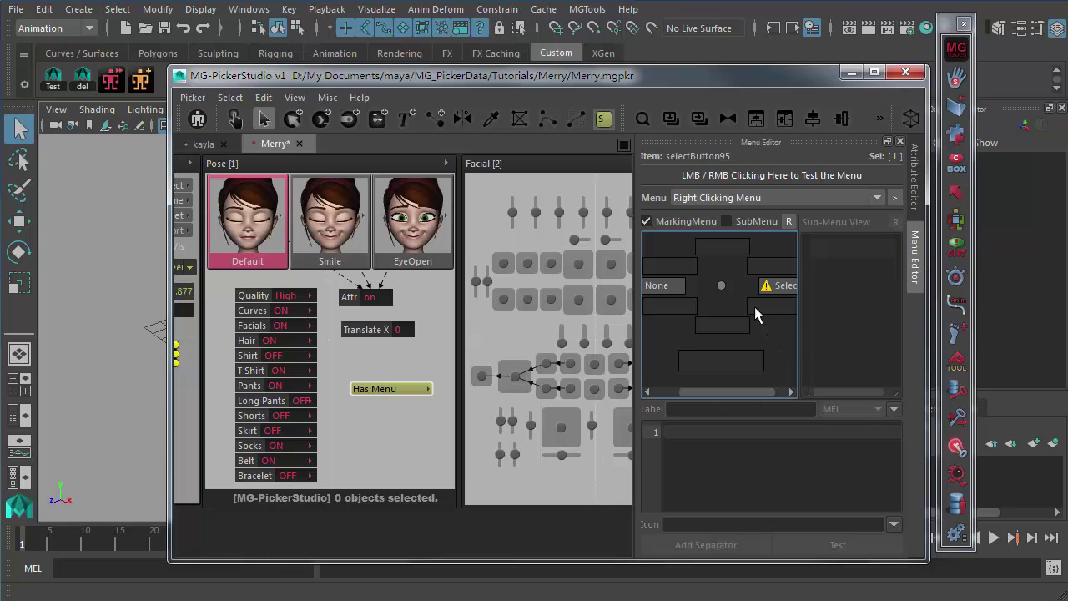
{"action": "left_click_drag", "start_coordinate": [643, 287], "coordinate": [518, 285]}
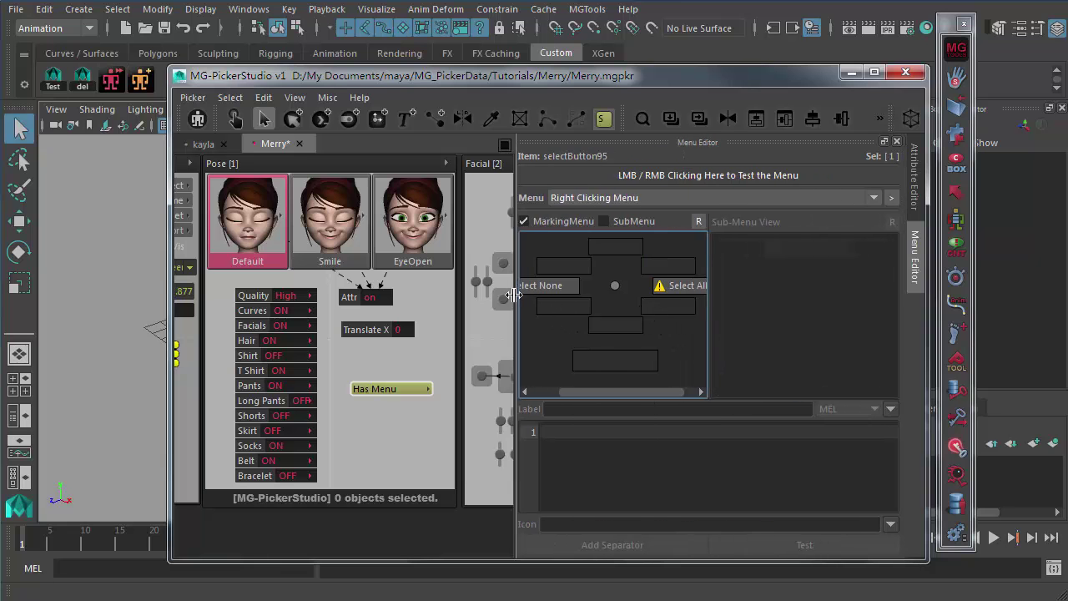
{"action": "right_click", "coordinate": [650, 176]}
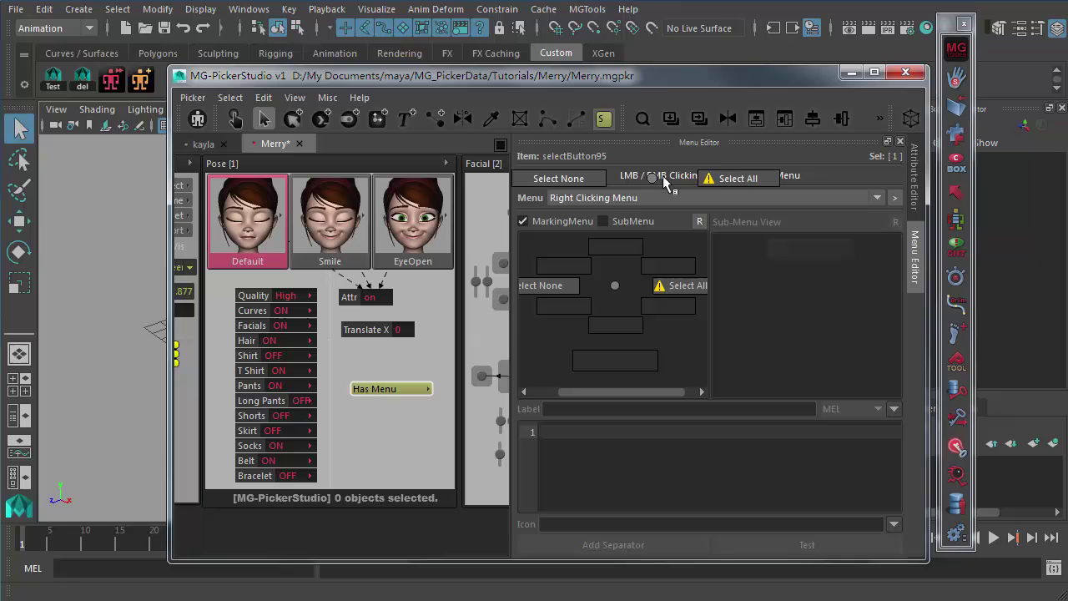
{"action": "left_click", "coordinate": [655, 177]}
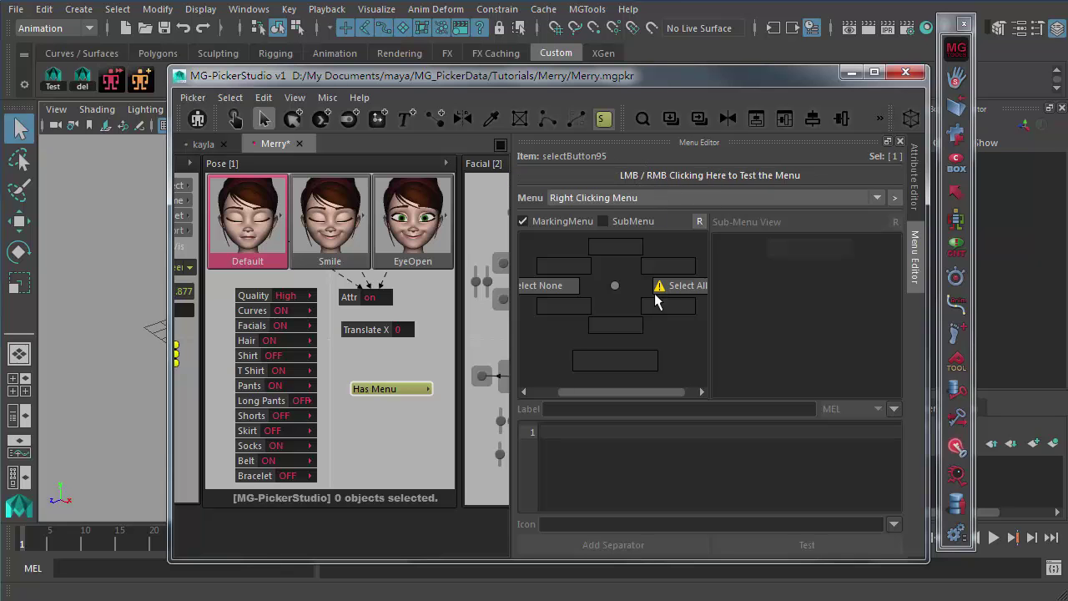
{"action": "left_click", "coordinate": [677, 288]}
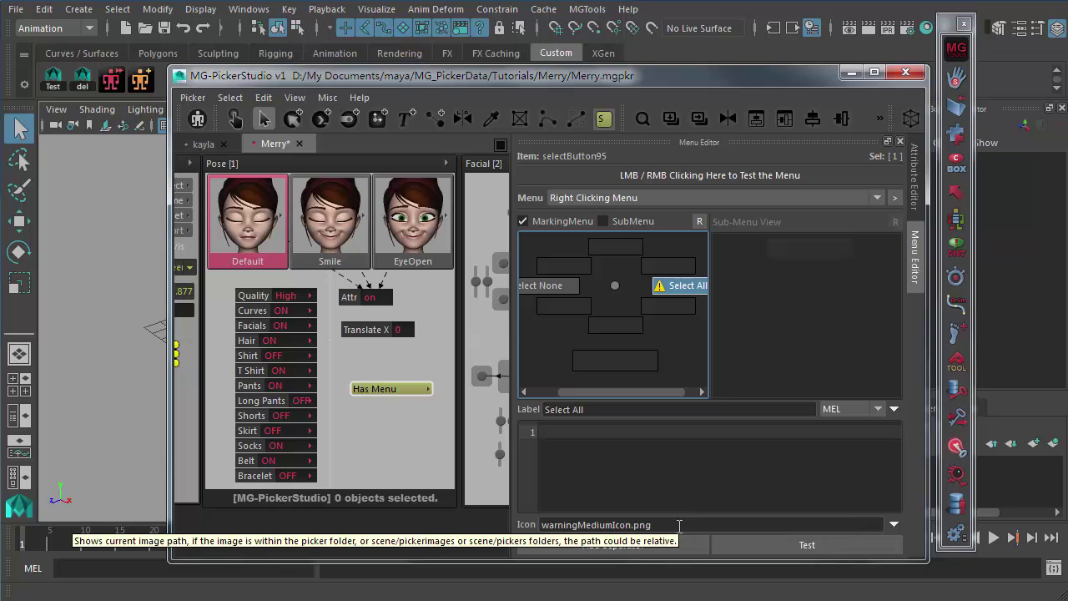
{"action": "left_click_drag", "start_coordinate": [680, 524], "coordinate": [468, 532]}
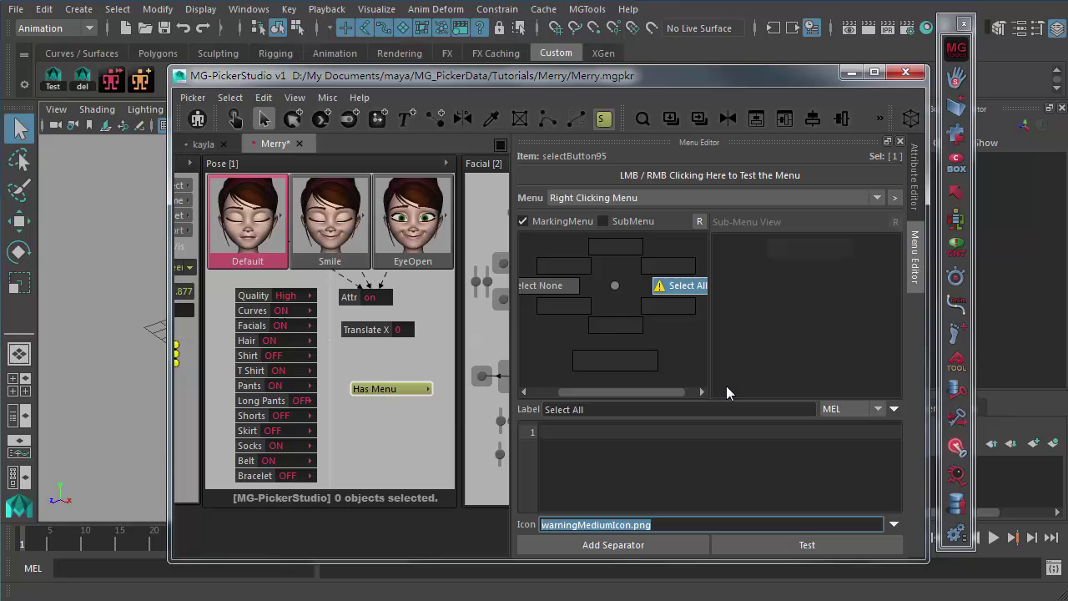
{"action": "right_click", "coordinate": [651, 172]}
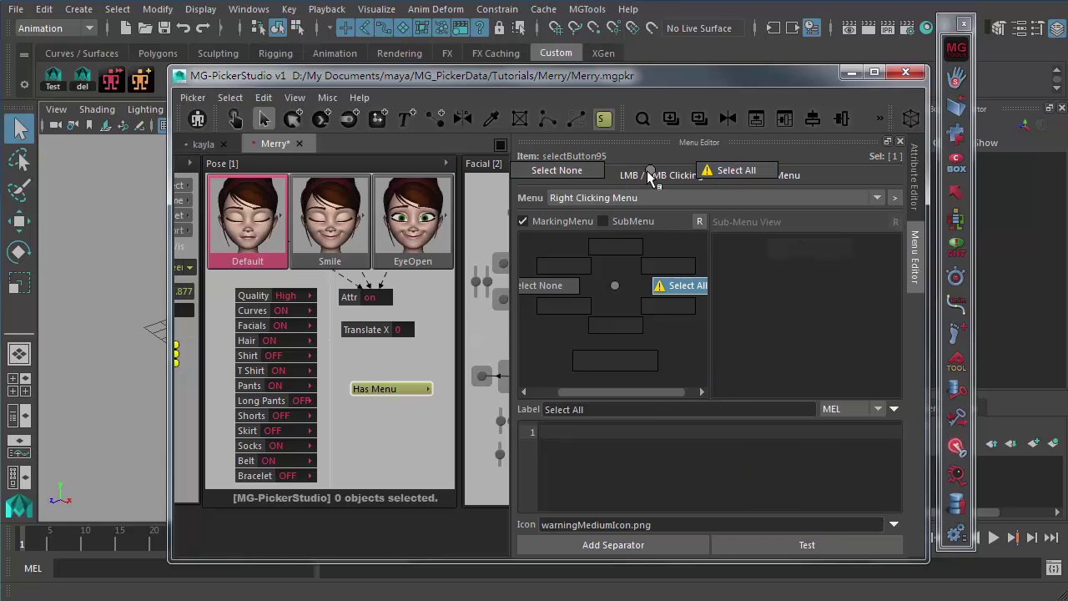
{"action": "left_click", "coordinate": [647, 170]}
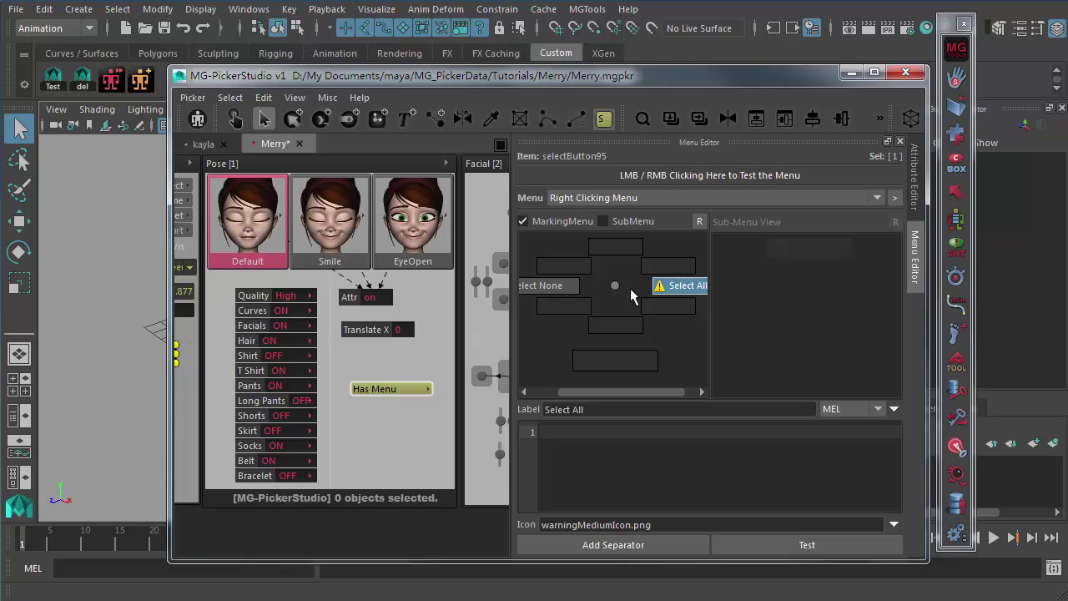
{"action": "left_click", "coordinate": [709, 429]}
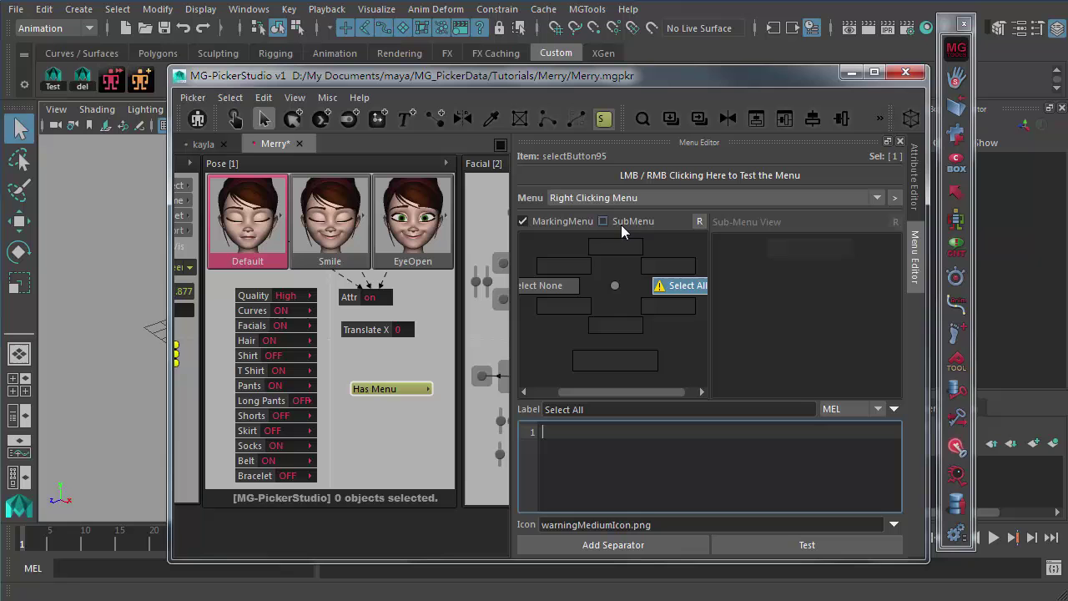
- Add a 'Parent Menu' item in the top-right slot and make it a submenu
{"action": "left_click", "coordinate": [667, 267]}
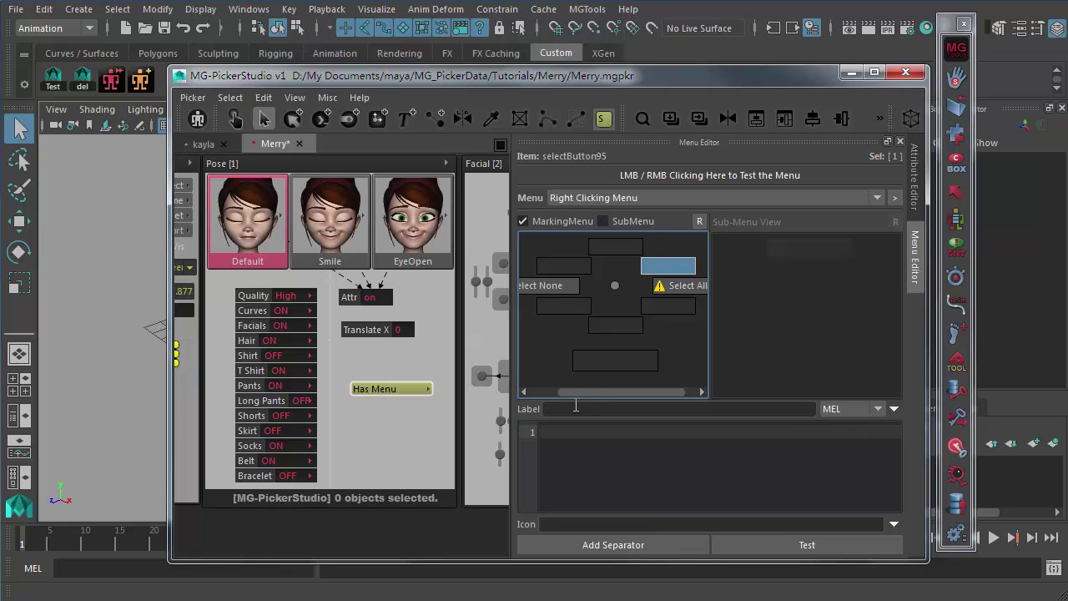
{"action": "left_click", "coordinate": [608, 408]}
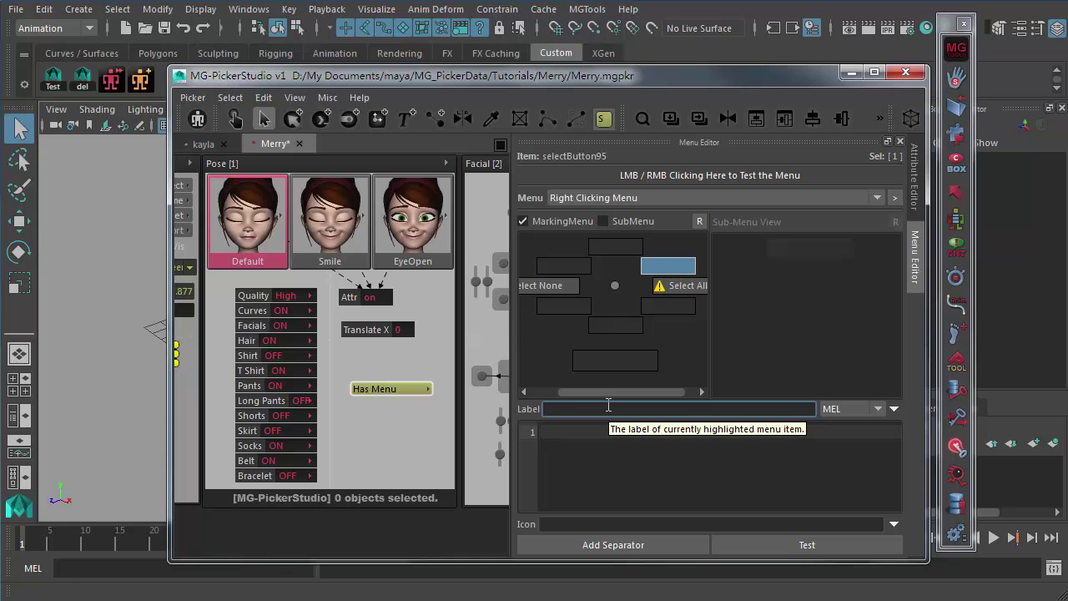
{"action": "type", "text": "Parent Menu"}
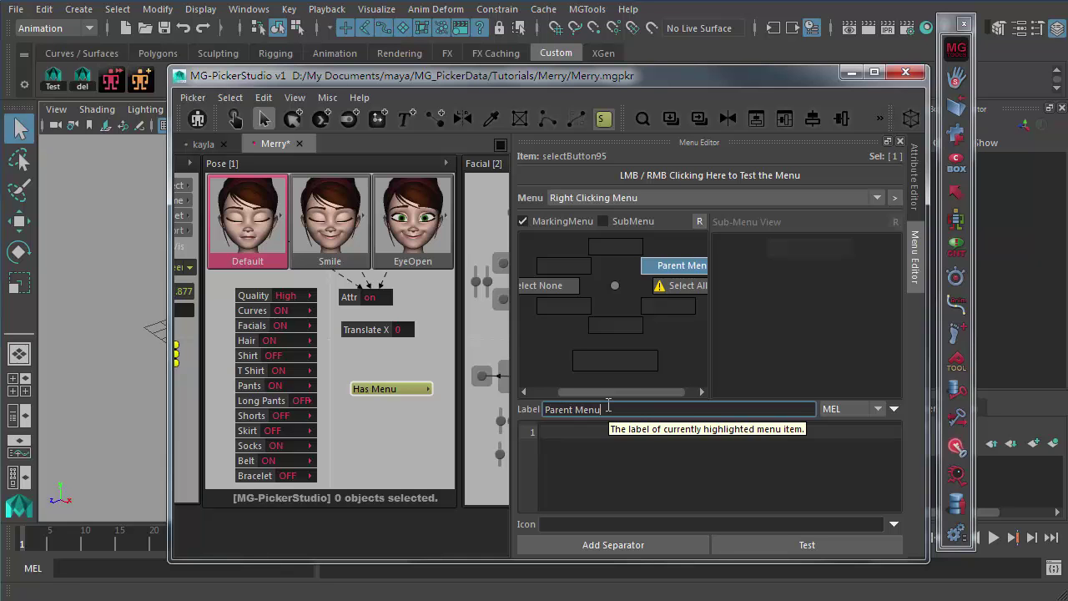
{"action": "left_click_drag", "start_coordinate": [626, 393], "coordinate": [685, 394]}
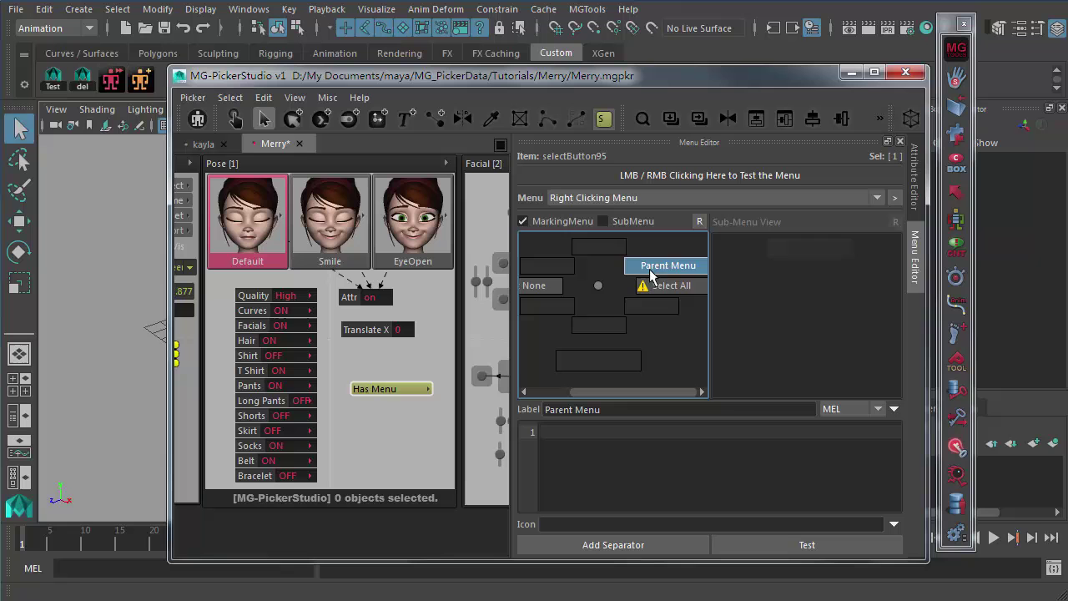
{"action": "left_click", "coordinate": [618, 220]}
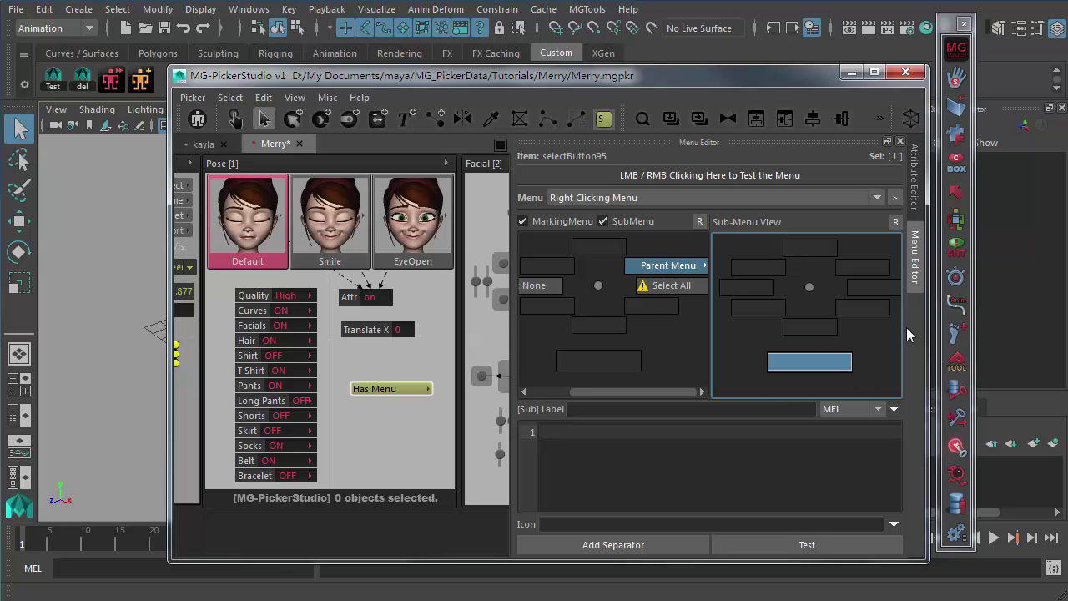
- Fill the submenu with 'Sub Menu Item' on the right and 'Other item' at the bottom, then test it
{"action": "left_click", "coordinate": [862, 286]}
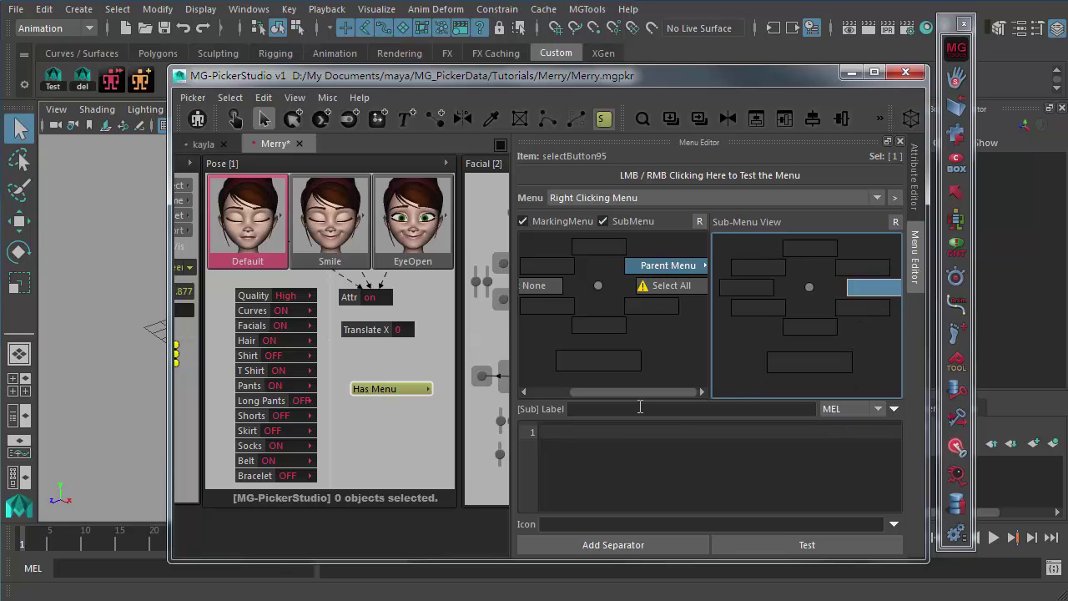
{"action": "left_click", "coordinate": [668, 407]}
{"action": "type", "text": "Su"}
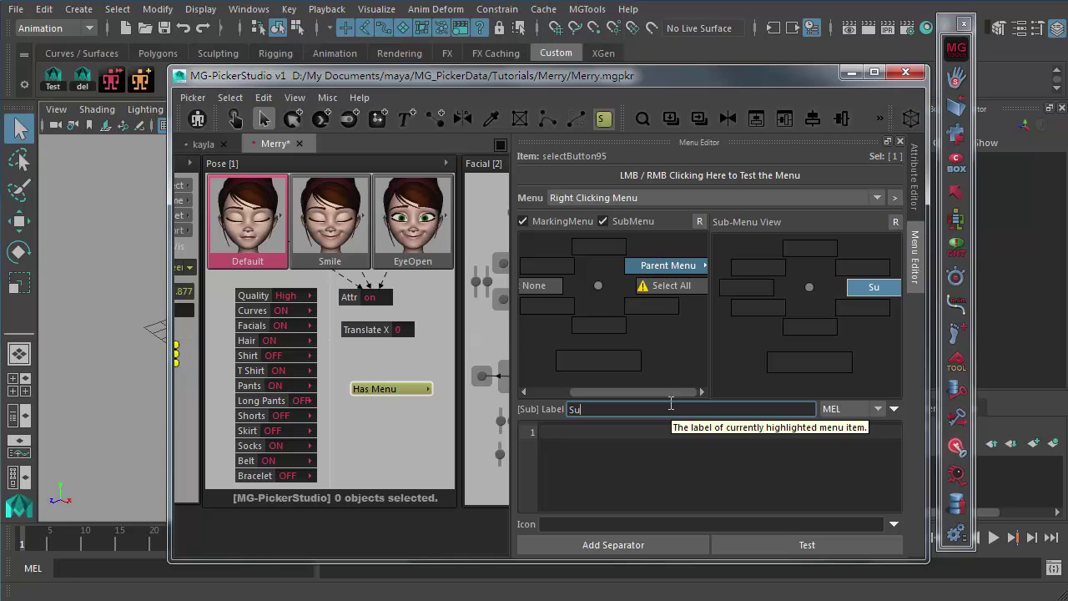
{"action": "type", "text": "b Menu Item"}
{"action": "left_click", "coordinate": [774, 360]}
{"action": "left_click", "coordinate": [634, 415]}
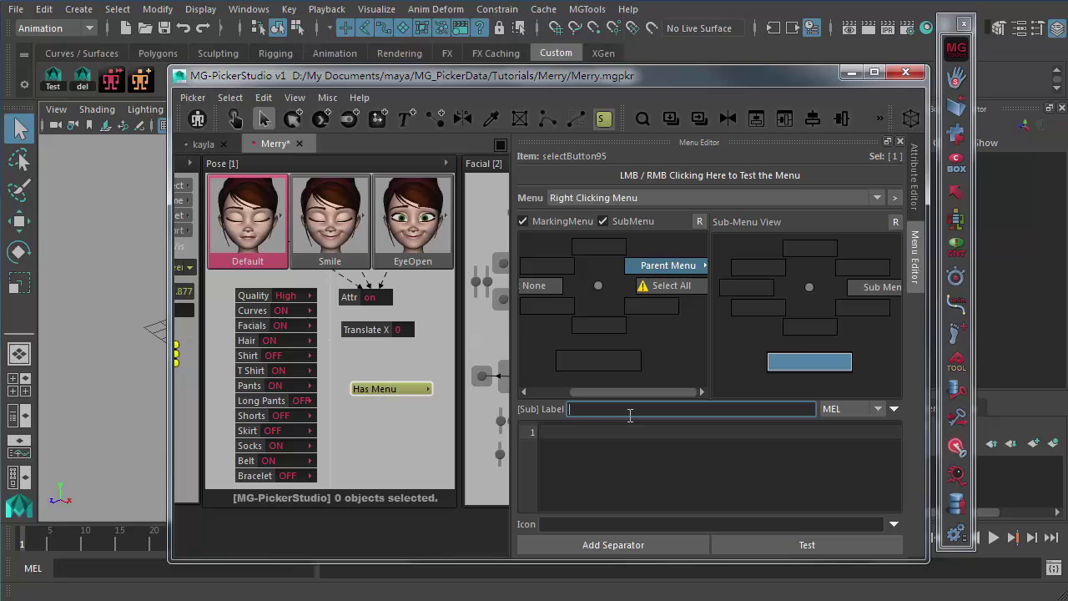
{"action": "type", "text": "Other item"}
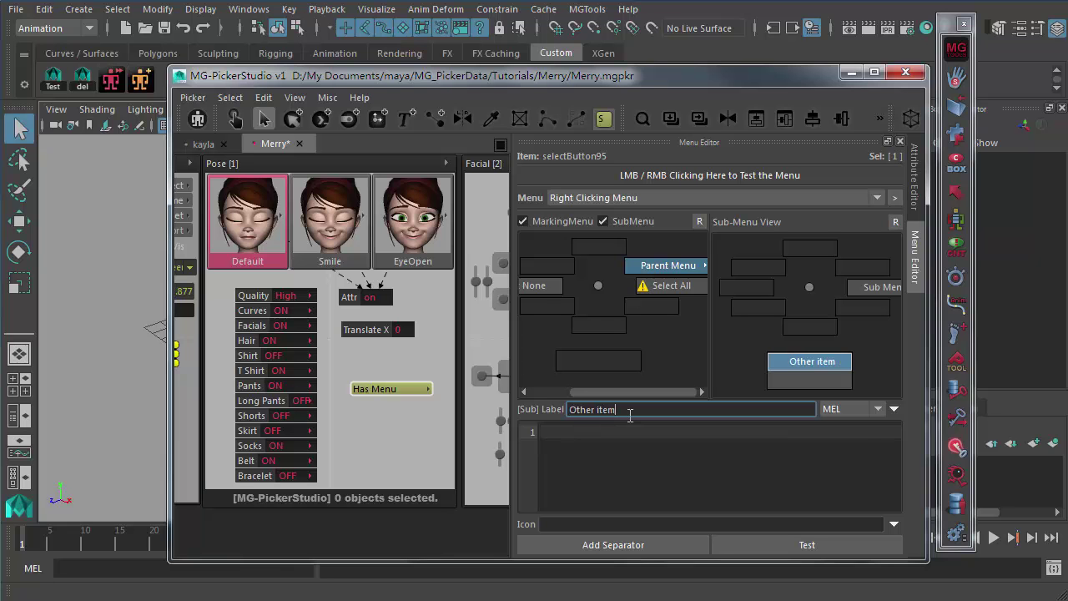
{"action": "left_click", "coordinate": [640, 445]}
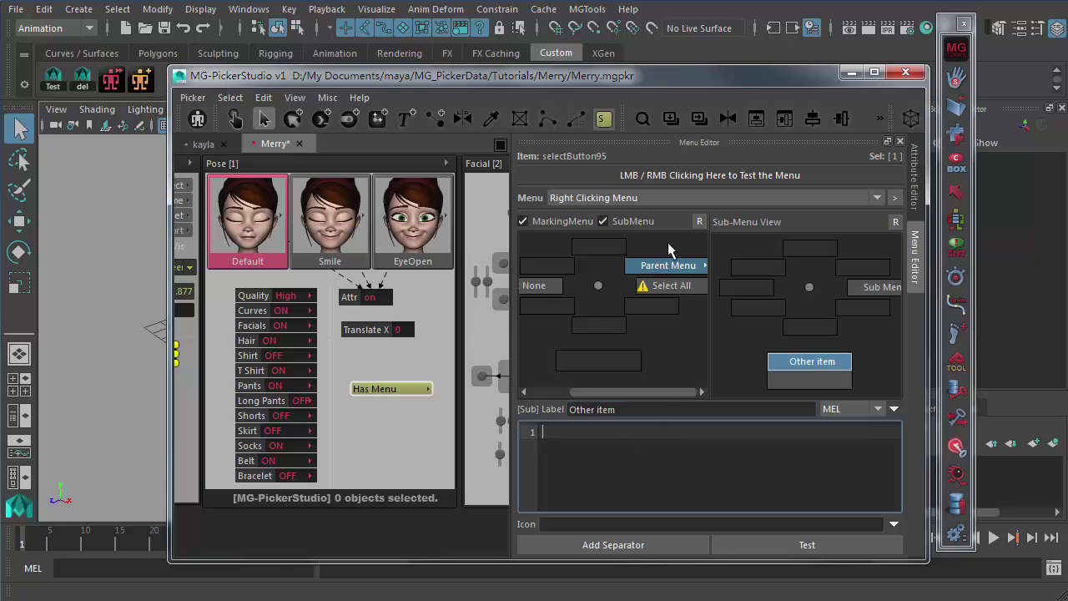
{"action": "mouse_move", "coordinate": [666, 169]}
{"action": "right_mouse_down"}
{"action": "mouse_move", "coordinate": [643, 178]}
{"action": "mouse_move", "coordinate": [684, 179]}
{"action": "mouse_move", "coordinate": [597, 177]}
{"action": "mouse_move", "coordinate": [752, 174]}
{"action": "mouse_move", "coordinate": [761, 152]}
{"action": "mouse_move", "coordinate": [735, 144]}
{"action": "mouse_move", "coordinate": [731, 155]}
{"action": "mouse_move", "coordinate": [809, 150]}
{"action": "mouse_move", "coordinate": [774, 145]}
{"action": "mouse_move", "coordinate": [822, 215]}
{"action": "mouse_move", "coordinate": [734, 218]}
{"action": "mouse_move", "coordinate": [824, 177]}
{"action": "mouse_move", "coordinate": [667, 170]}
{"action": "right_mouse_up"}
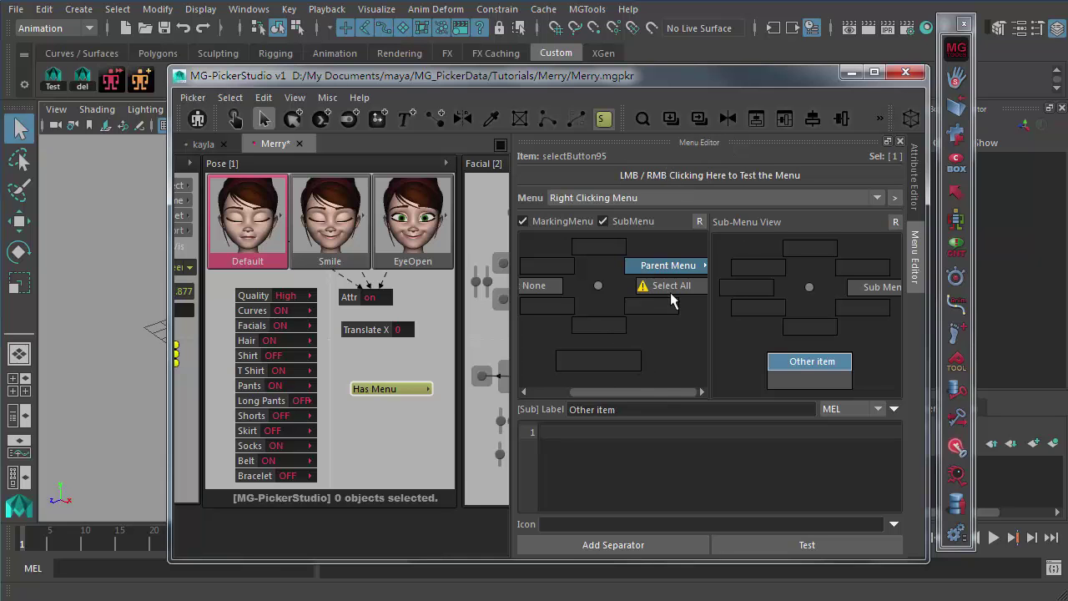
- Add a 'Main Menu' item to the bottom list with a separator beneath it
{"action": "left_click", "coordinate": [664, 339]}
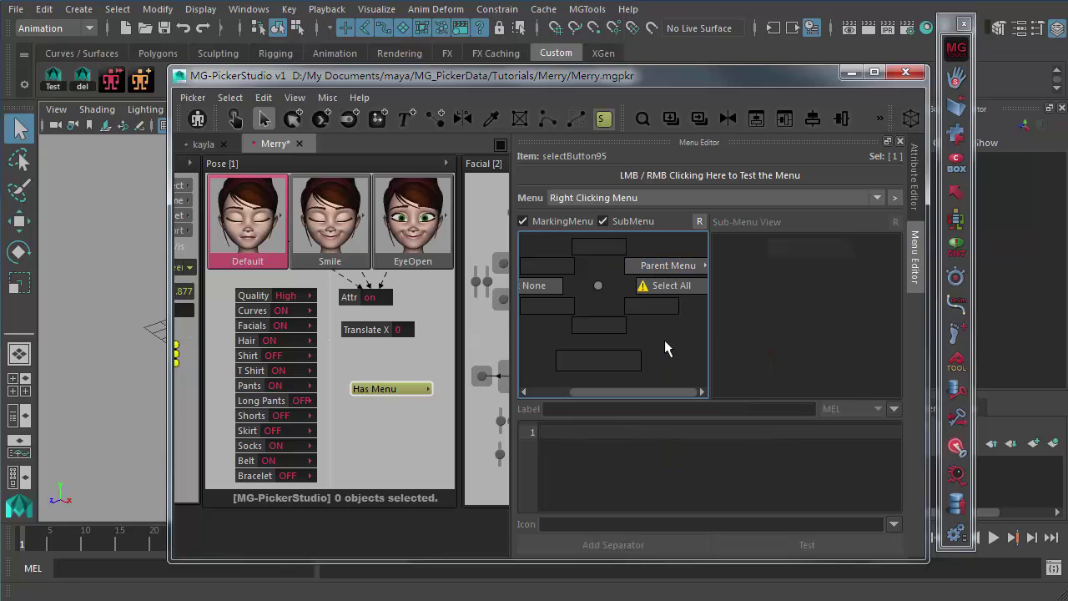
{"action": "left_click", "coordinate": [591, 358]}
{"action": "left_click", "coordinate": [575, 408]}
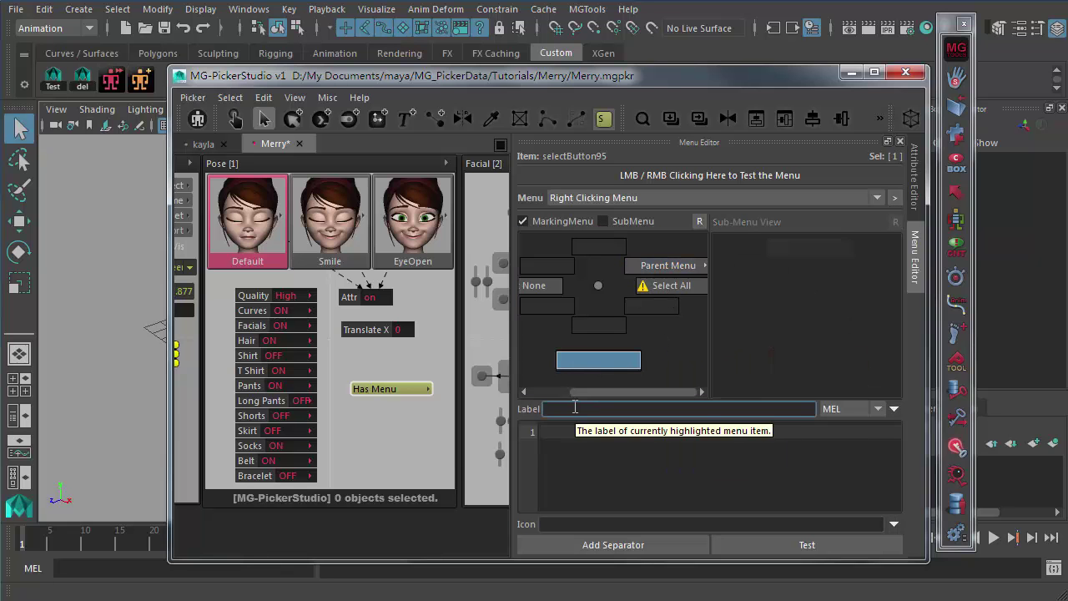
{"action": "type", "text": "Main Menu"}
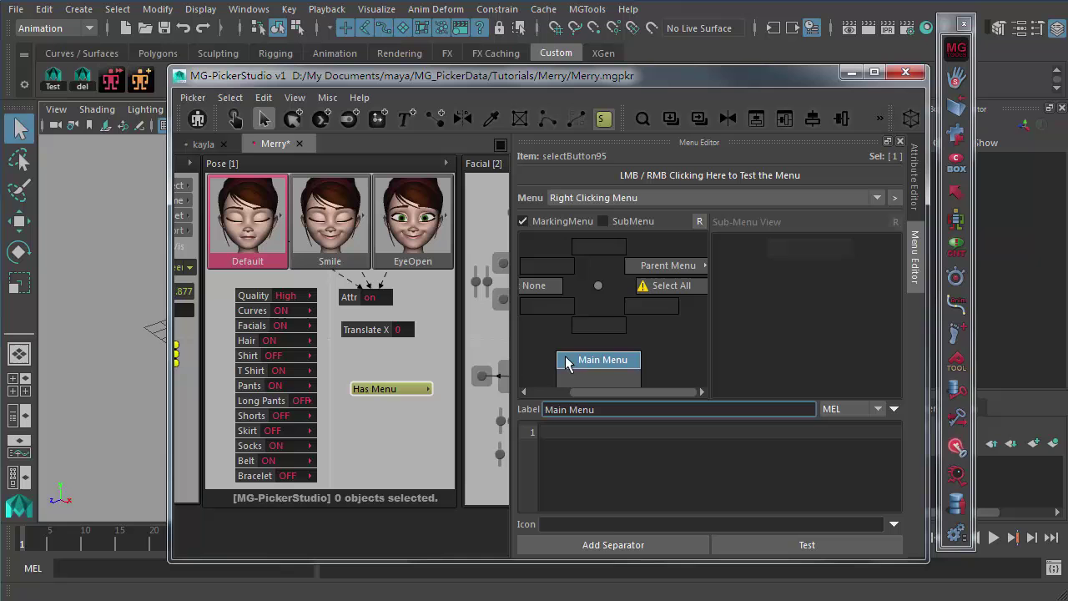
{"action": "left_click", "coordinate": [596, 544]}
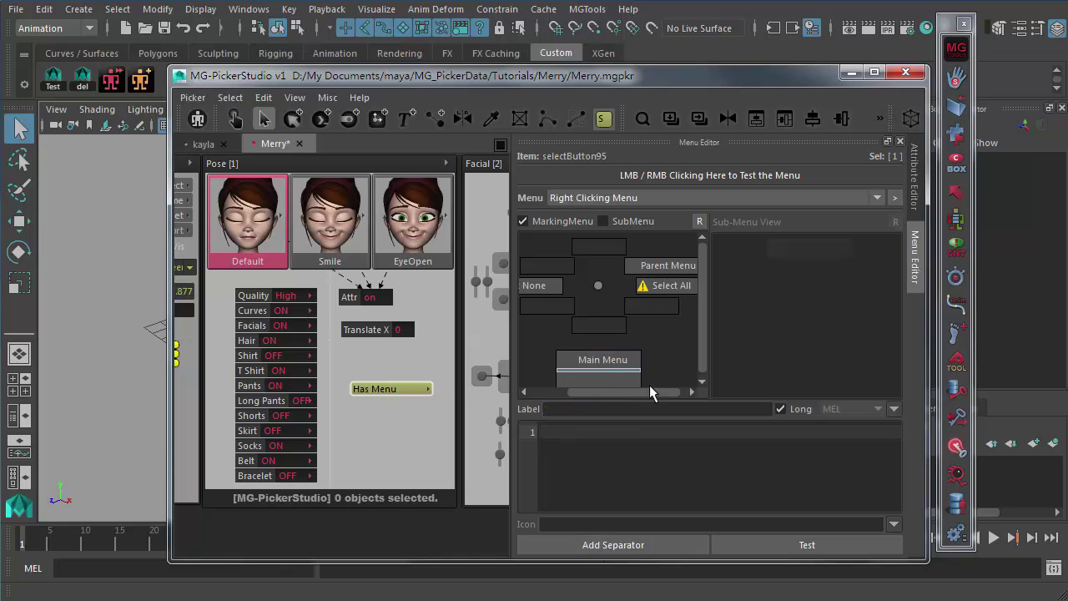
- Label the slot below the separator 'Secondary Menu'
{"action": "left_click", "coordinate": [610, 370]}
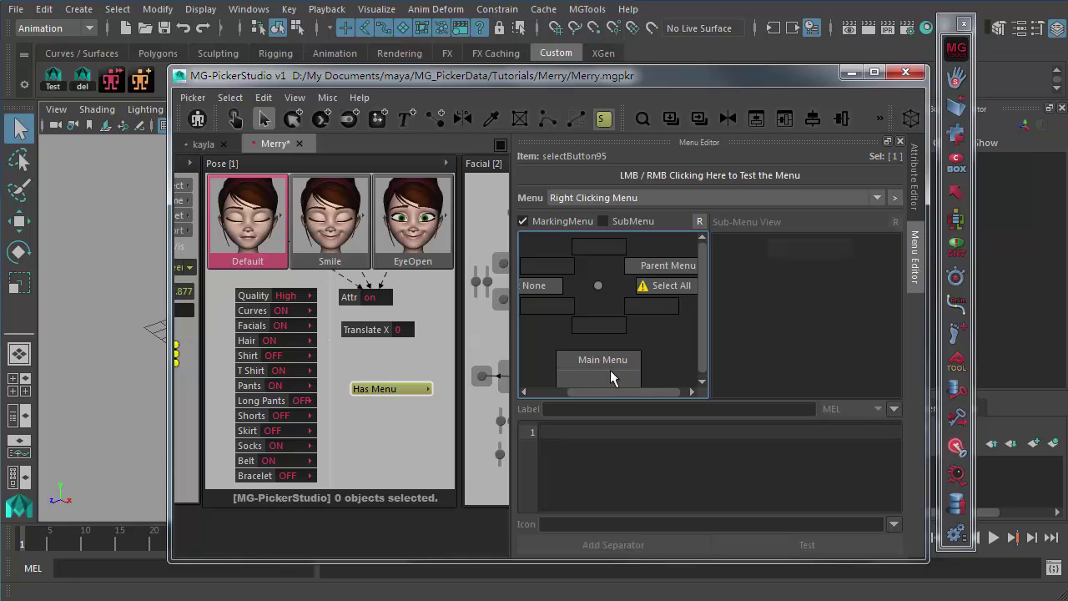
{"action": "left_click", "coordinate": [631, 383]}
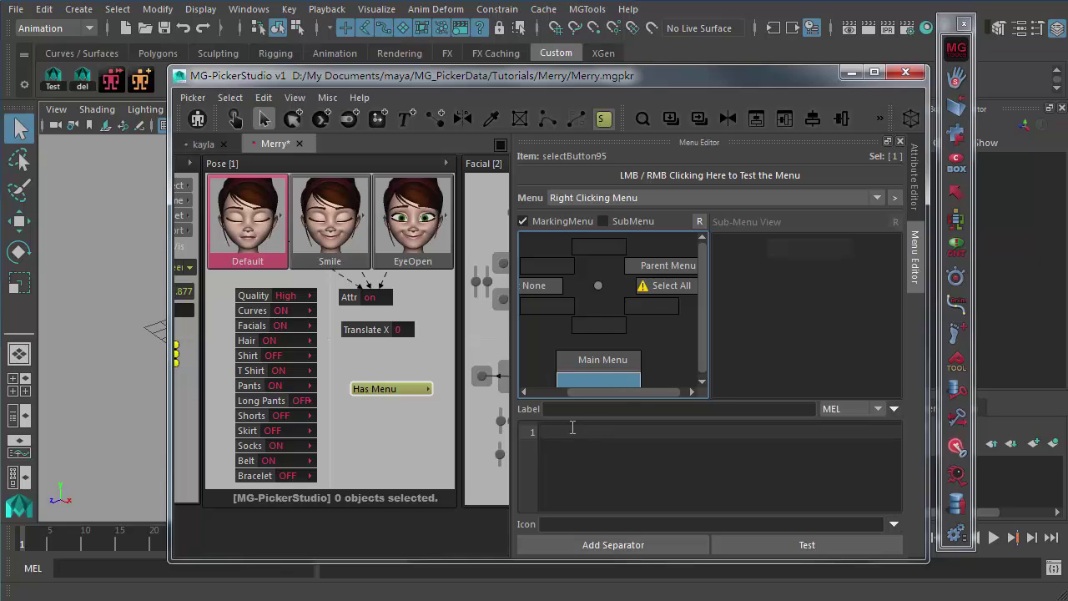
{"action": "left_click", "coordinate": [589, 408]}
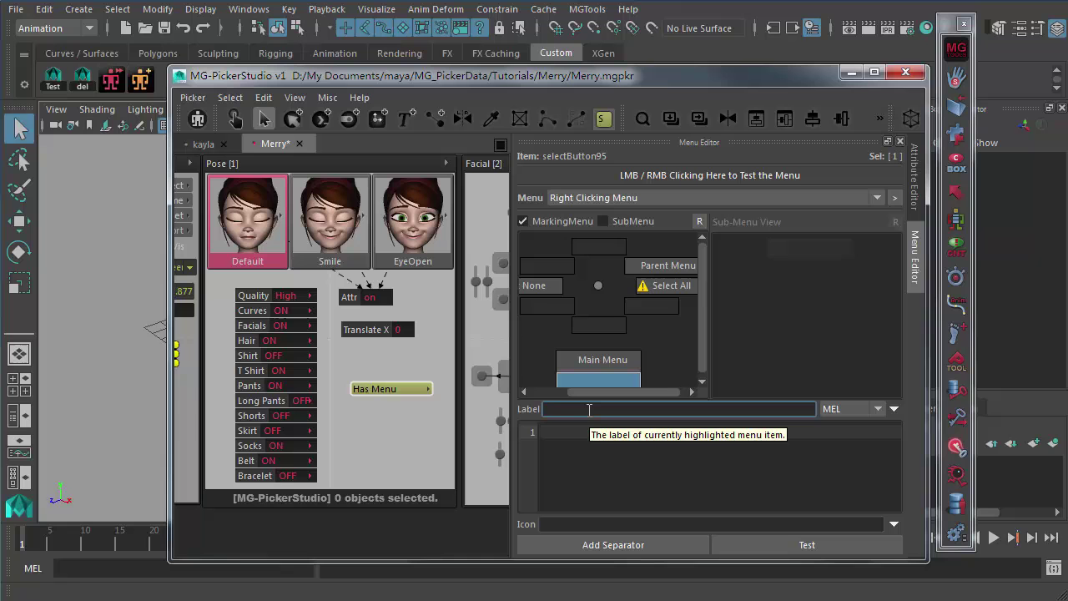
{"action": "type", "text": "SA"}
{"action": "type", "text": "c"}
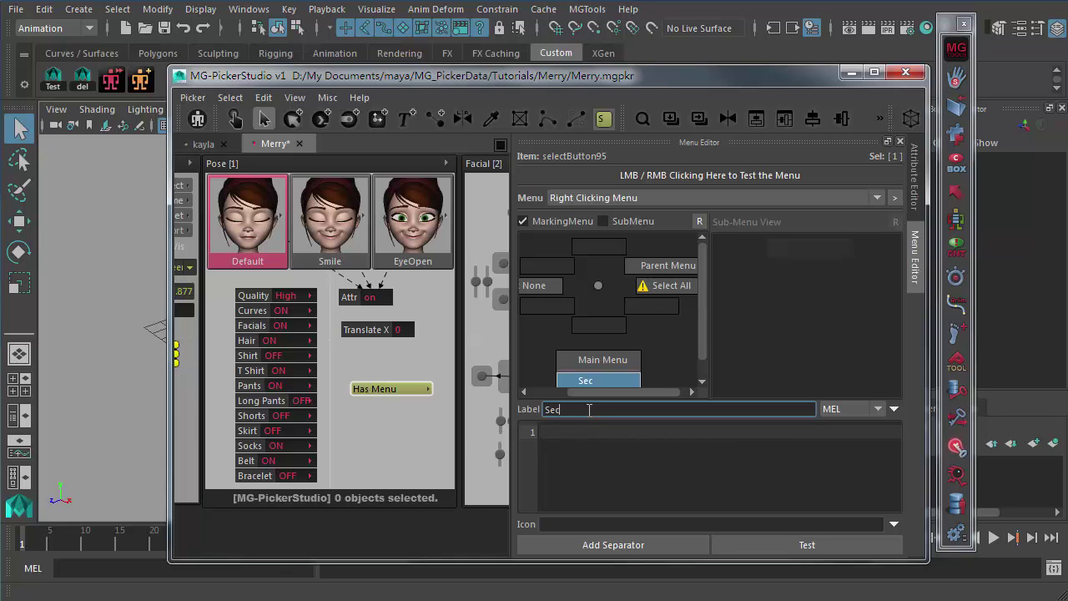
{"action": "type", "text": "ondary Menu"}
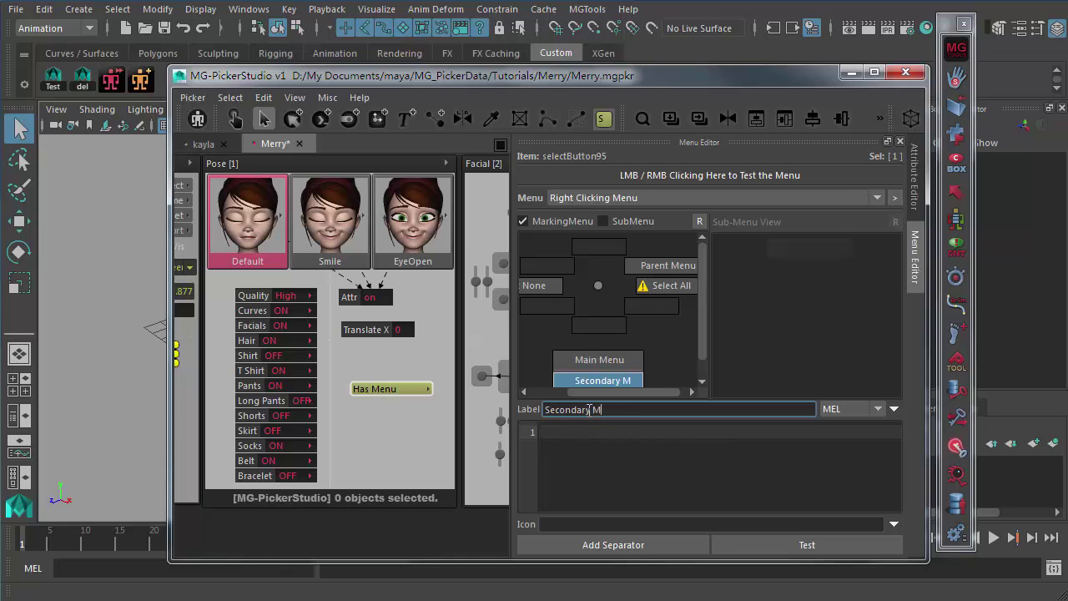
{"action": "left_click", "coordinate": [598, 368]}
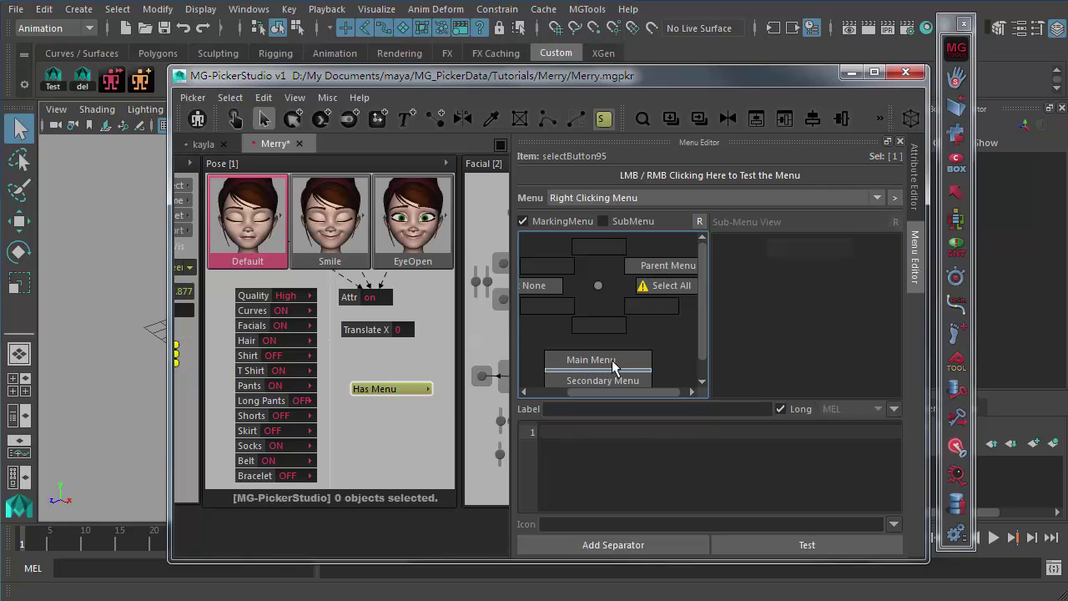
{"action": "left_click_drag", "start_coordinate": [699, 318], "coordinate": [699, 343]}
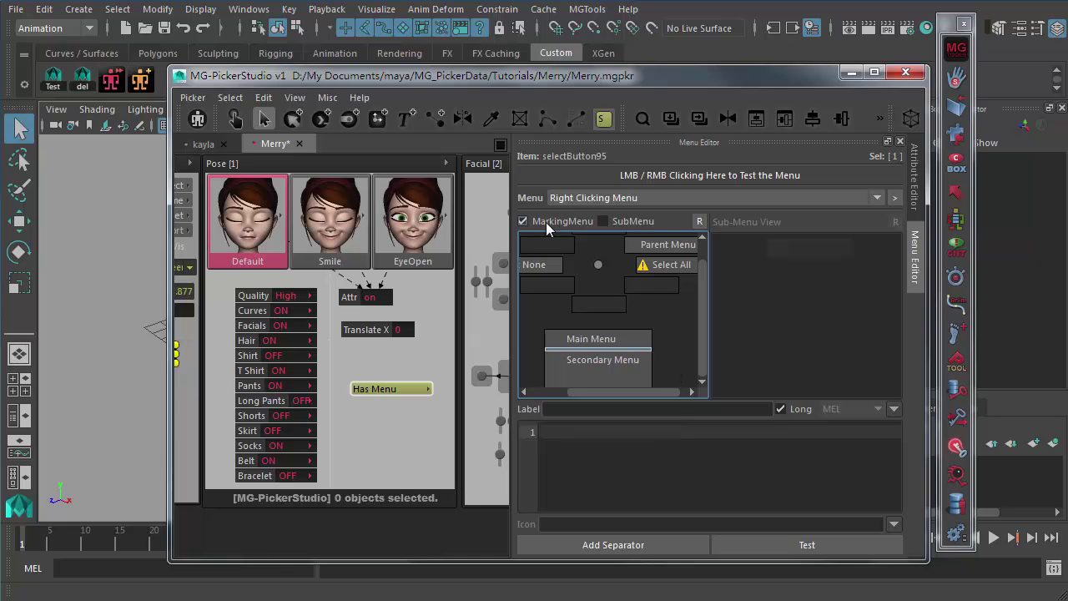
- Draw a new picker button below the Has Menu button
{"action": "left_click", "coordinate": [390, 374]}
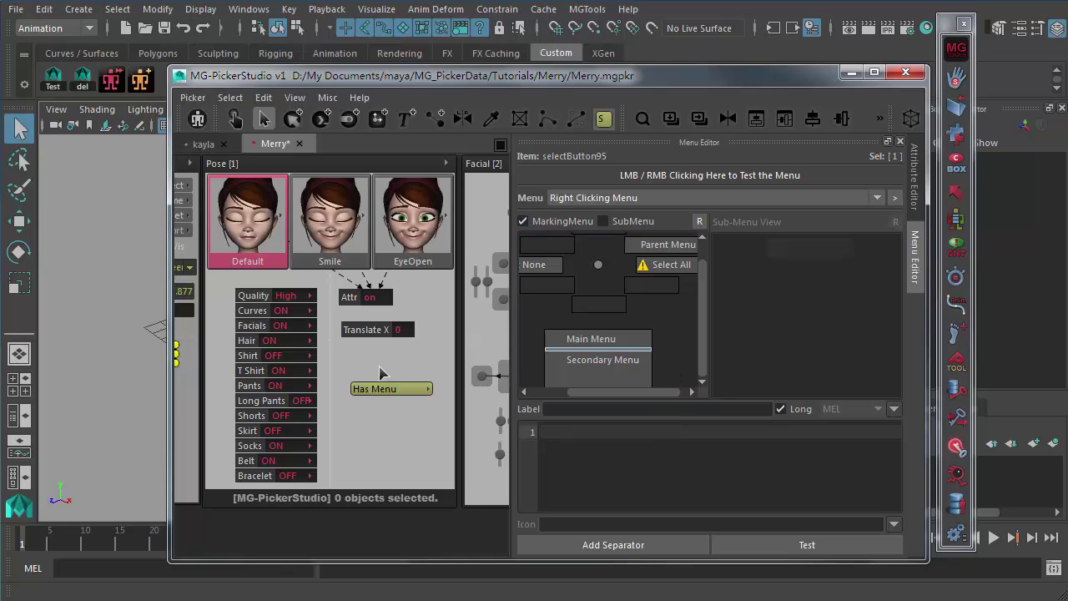
{"action": "left_click", "coordinate": [294, 121]}
{"action": "left_click_drag", "start_coordinate": [355, 408], "coordinate": [422, 434]}
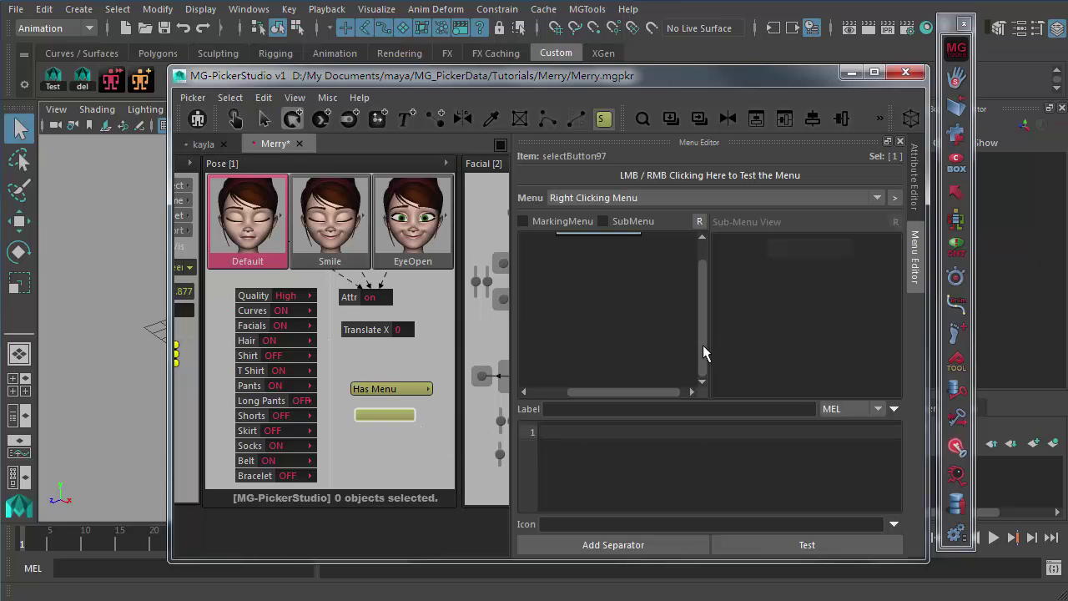
- Give the new button's right-click menu two items, 'Normal Menu' and 'Sec Menu'
{"action": "scroll", "coordinate": [703, 352], "scroll_direction": "up", "scroll_amount": 2}
{"action": "left_click", "coordinate": [557, 245]}
{"action": "left_click", "coordinate": [589, 250]}
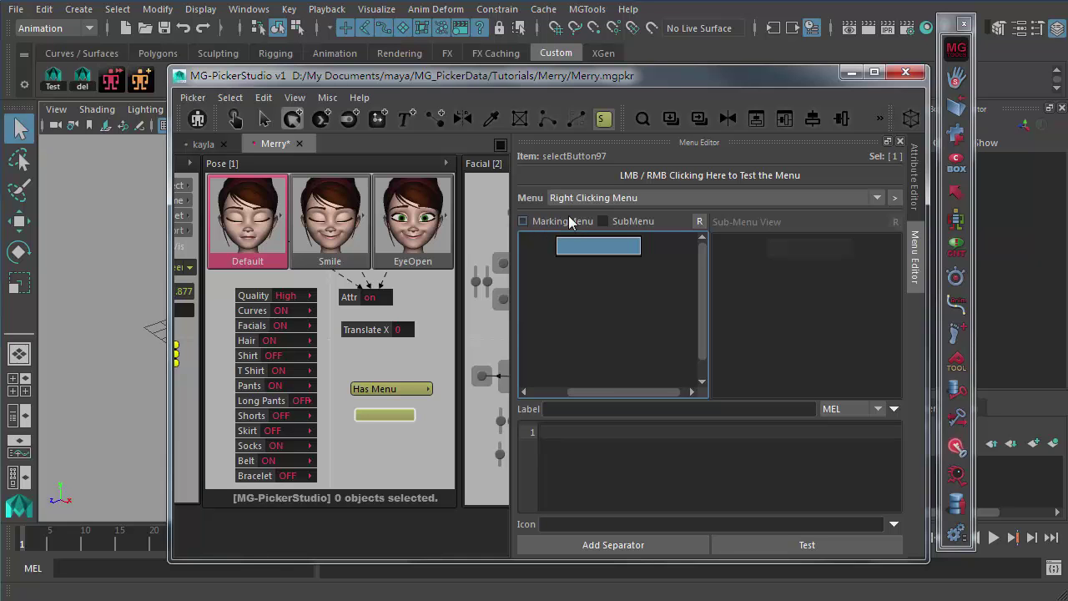
{"action": "left_click", "coordinate": [575, 409]}
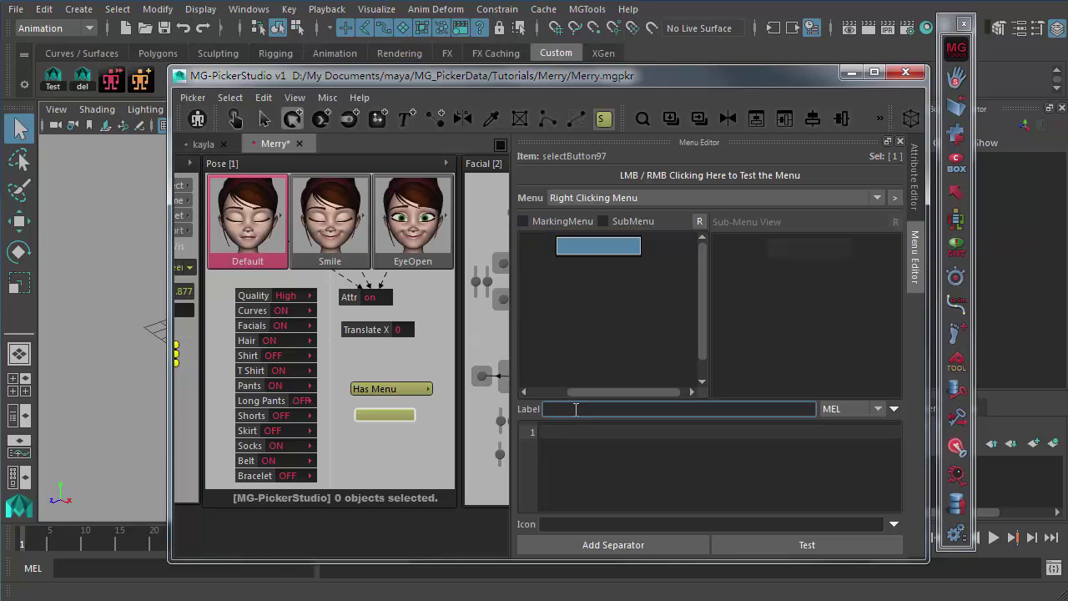
{"action": "type", "text": "Normal Menu"}
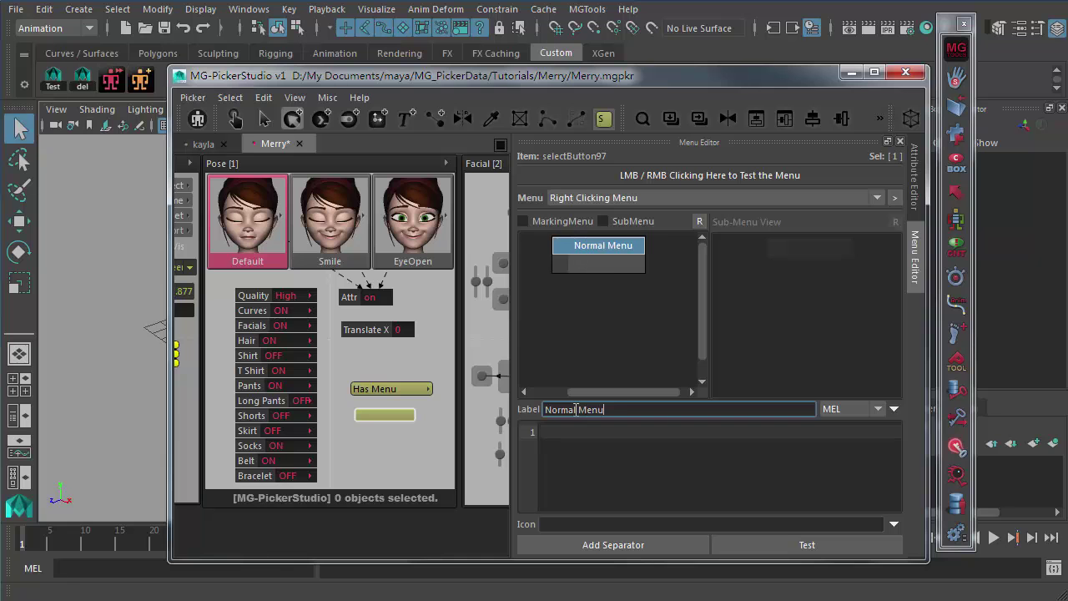
{"action": "left_click", "coordinate": [607, 263]}
{"action": "left_click", "coordinate": [582, 408]}
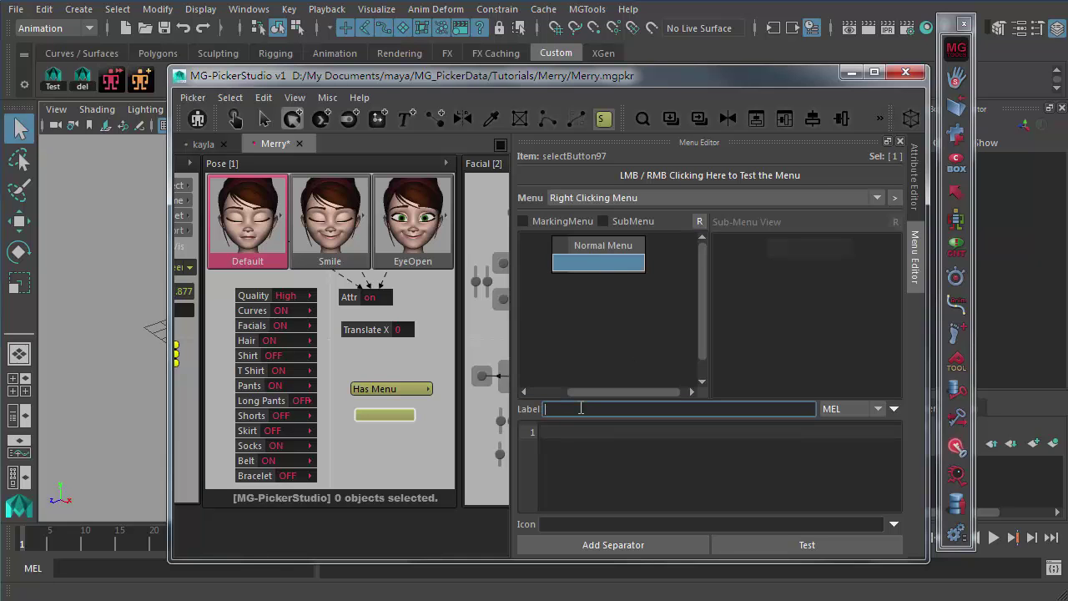
{"action": "type", "text": "Sec Menu"}
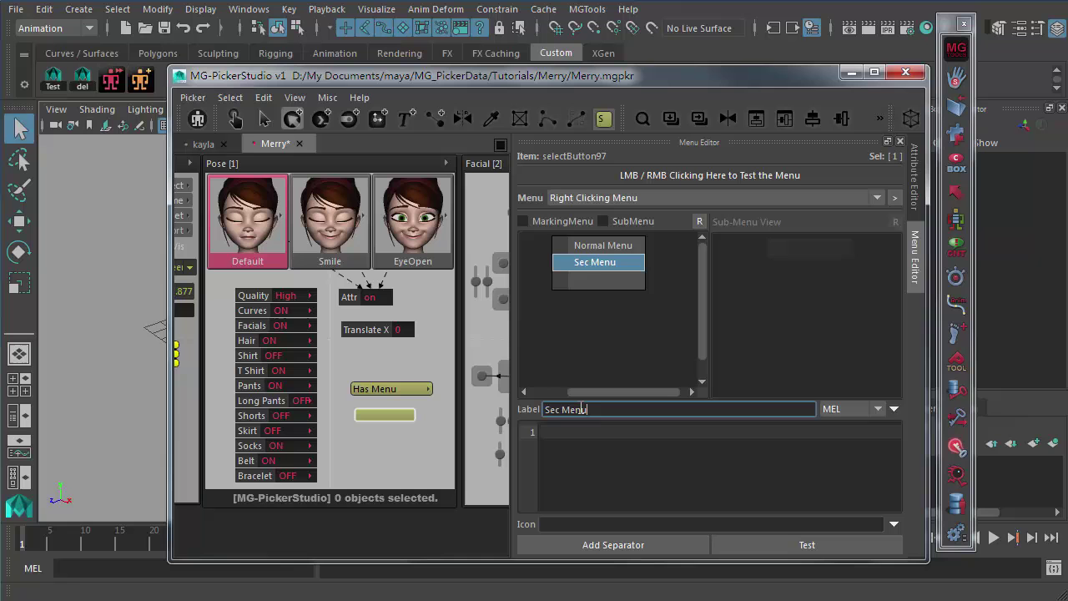
{"action": "left_click", "coordinate": [584, 459]}
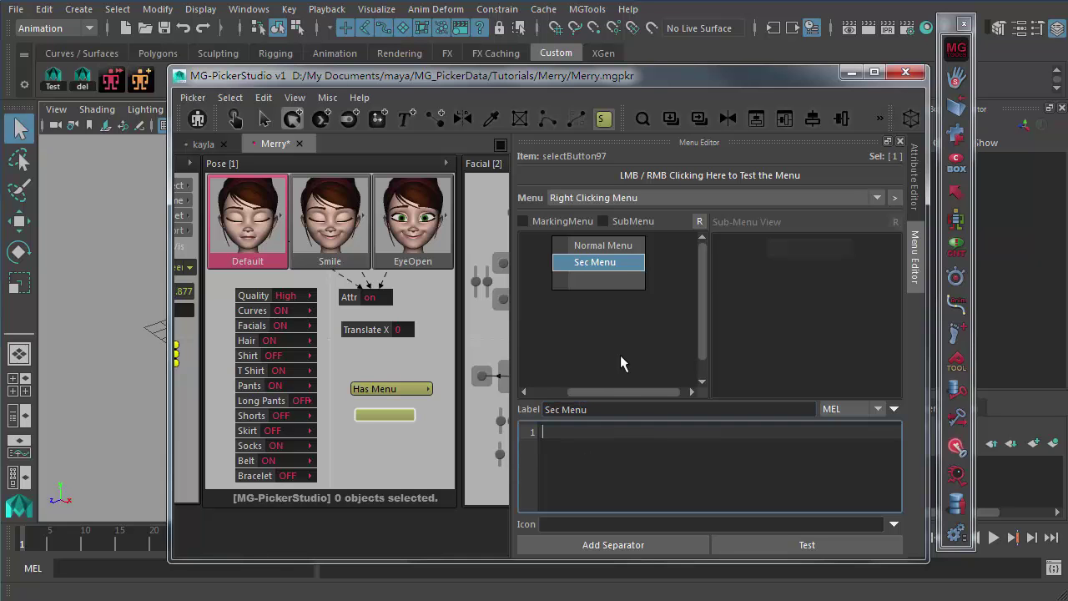
{"action": "left_click", "coordinate": [599, 246]}
{"action": "left_click", "coordinate": [580, 436]}
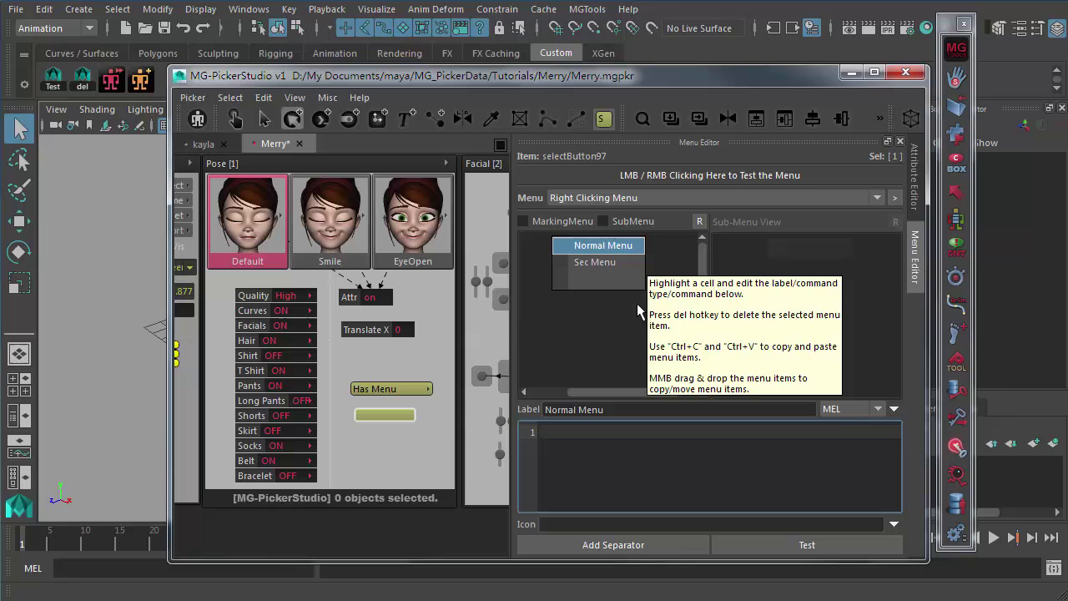
- Insert a separator after Normal Menu and label it 'Select Features'
{"action": "left_click", "coordinate": [592, 326]}
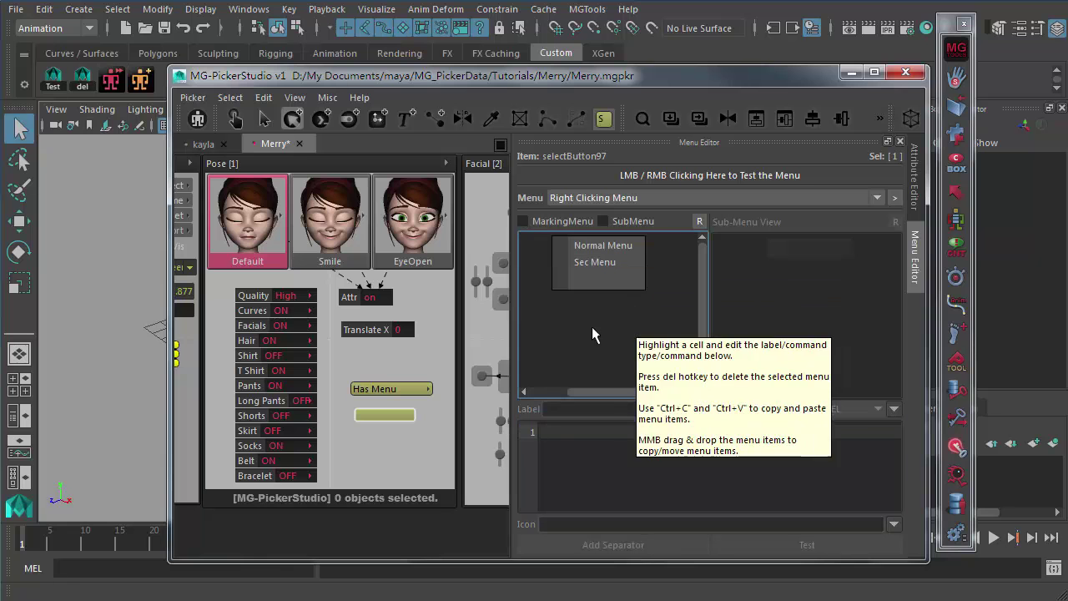
{"action": "left_click", "coordinate": [590, 246]}
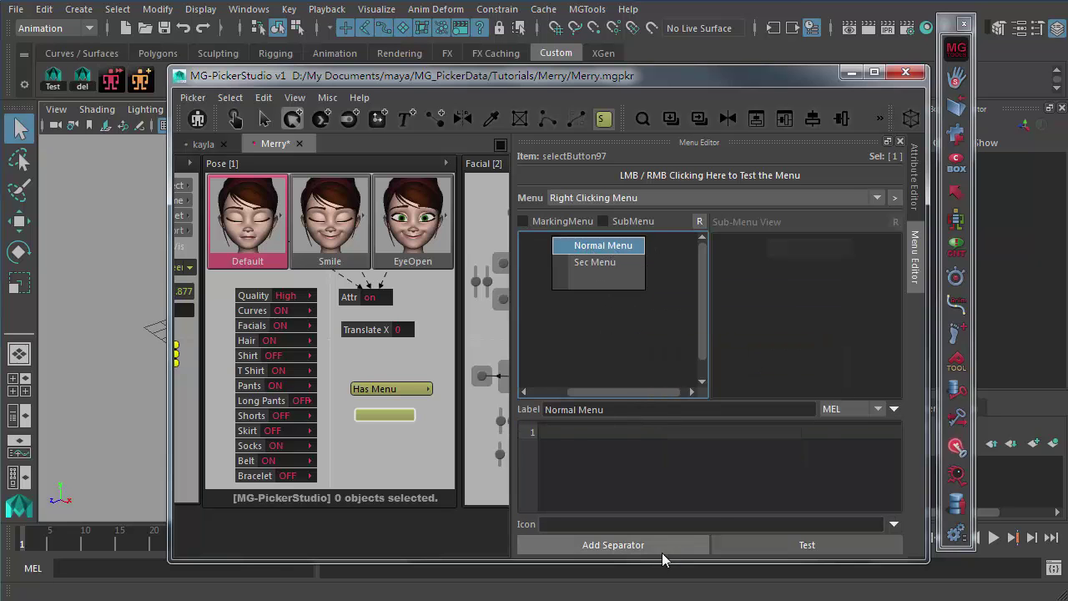
{"action": "left_click", "coordinate": [623, 548]}
{"action": "left_click", "coordinate": [626, 330]}
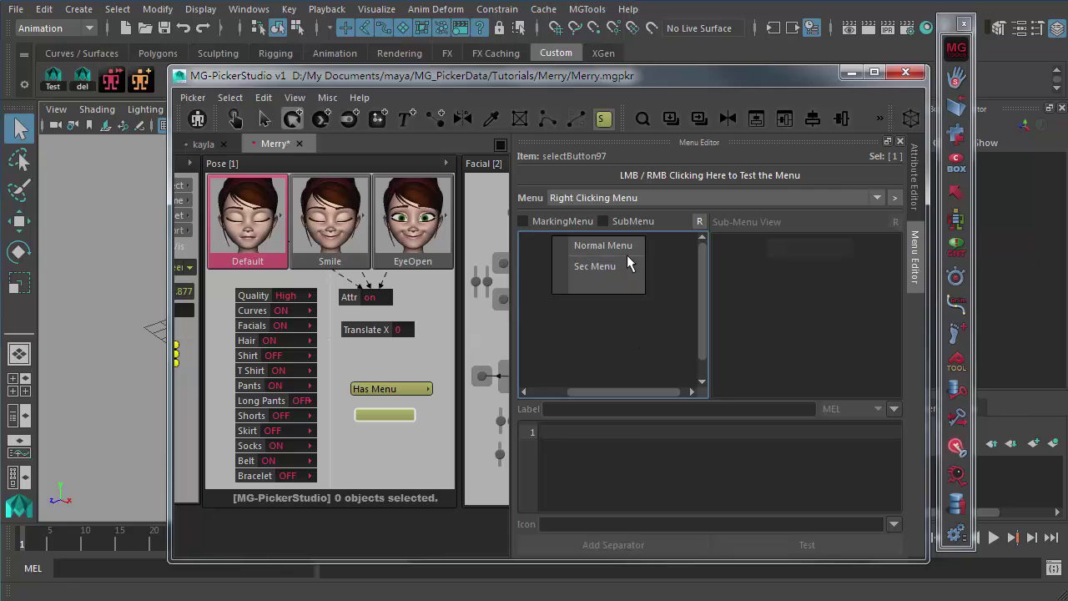
{"action": "left_click", "coordinate": [620, 254]}
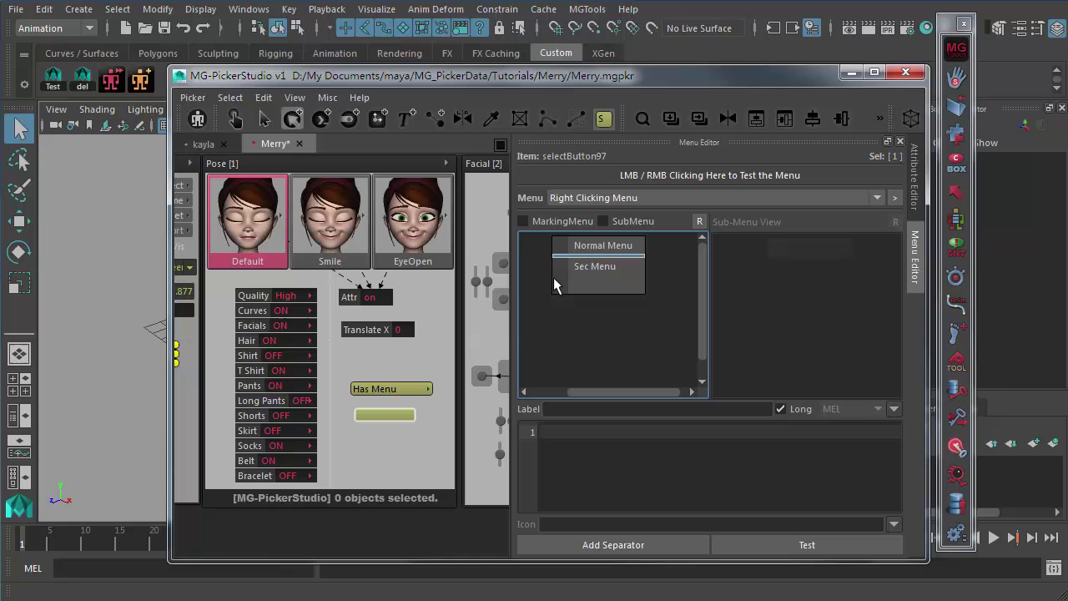
{"action": "left_click", "coordinate": [548, 408]}
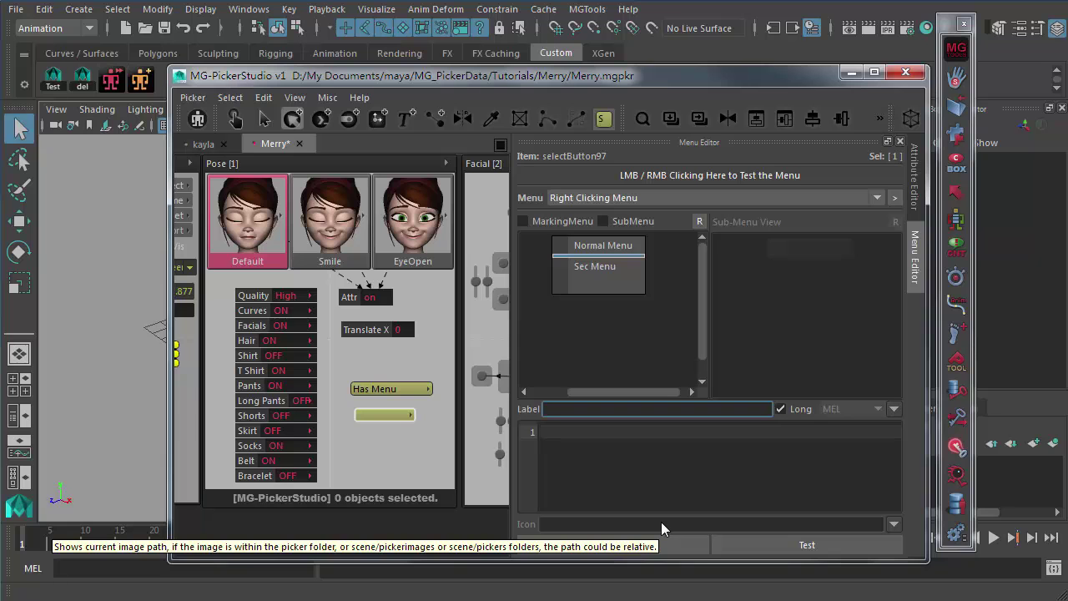
{"action": "type", "text": "S"}
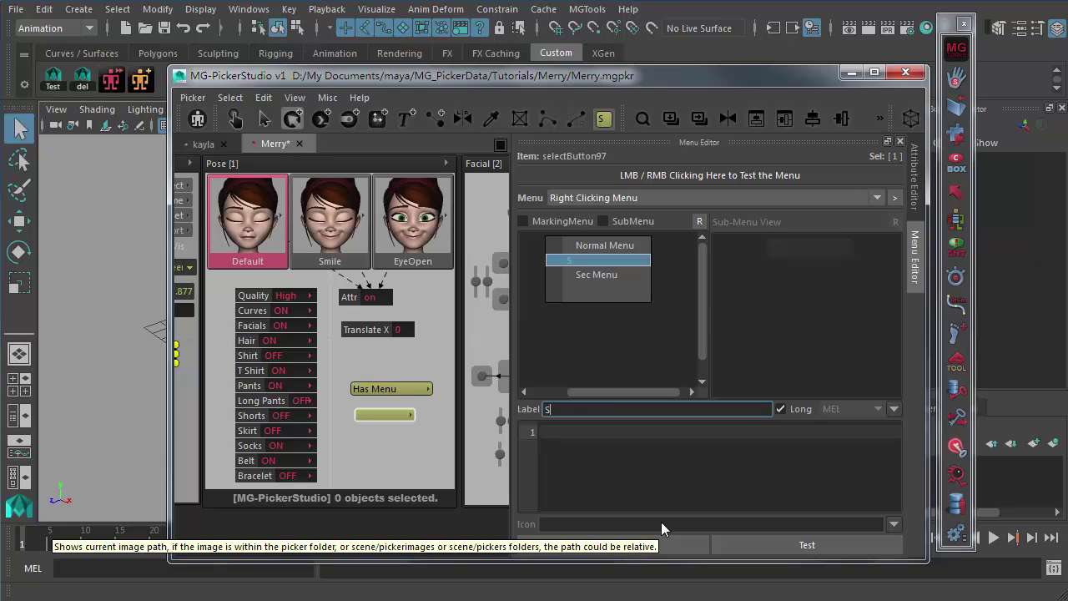
{"action": "type", "text": "elect Features"}
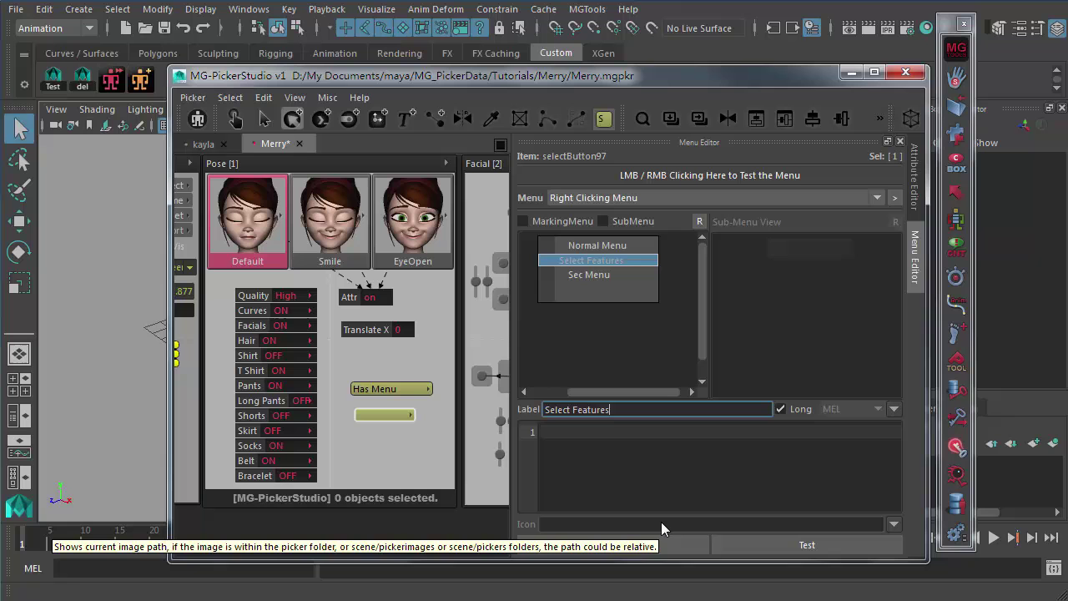
{"action": "left_click", "coordinate": [587, 276]}
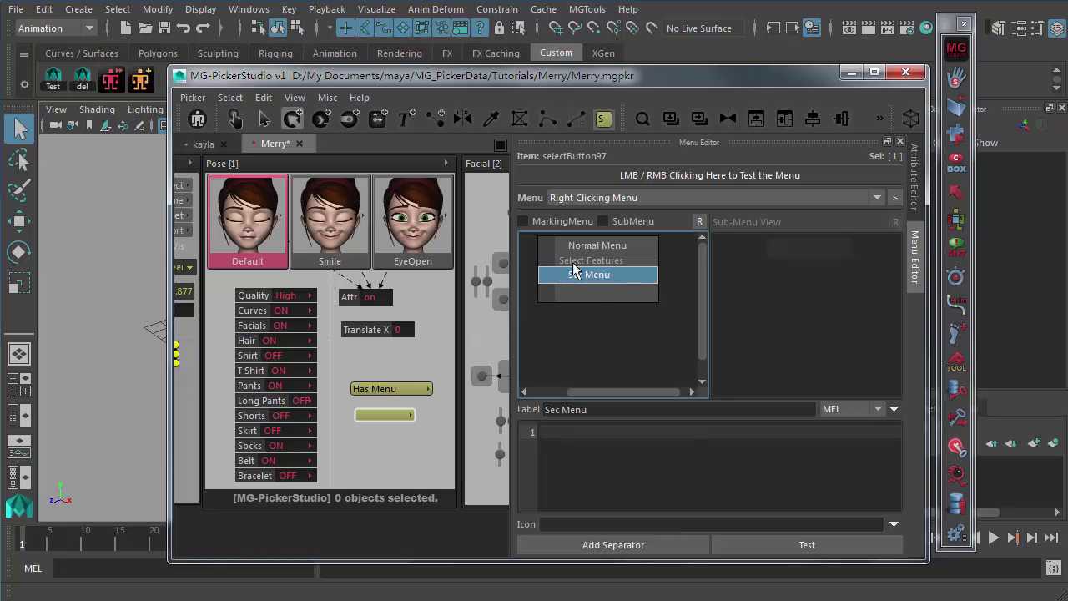
{"action": "left_click", "coordinate": [615, 259]}
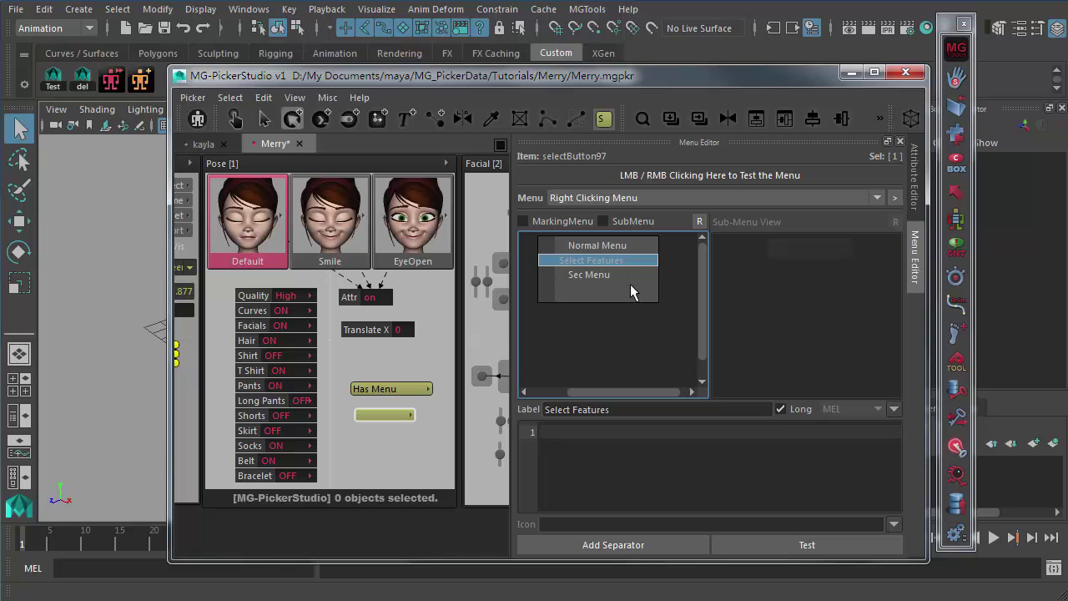
{"action": "left_click", "coordinate": [605, 334]}
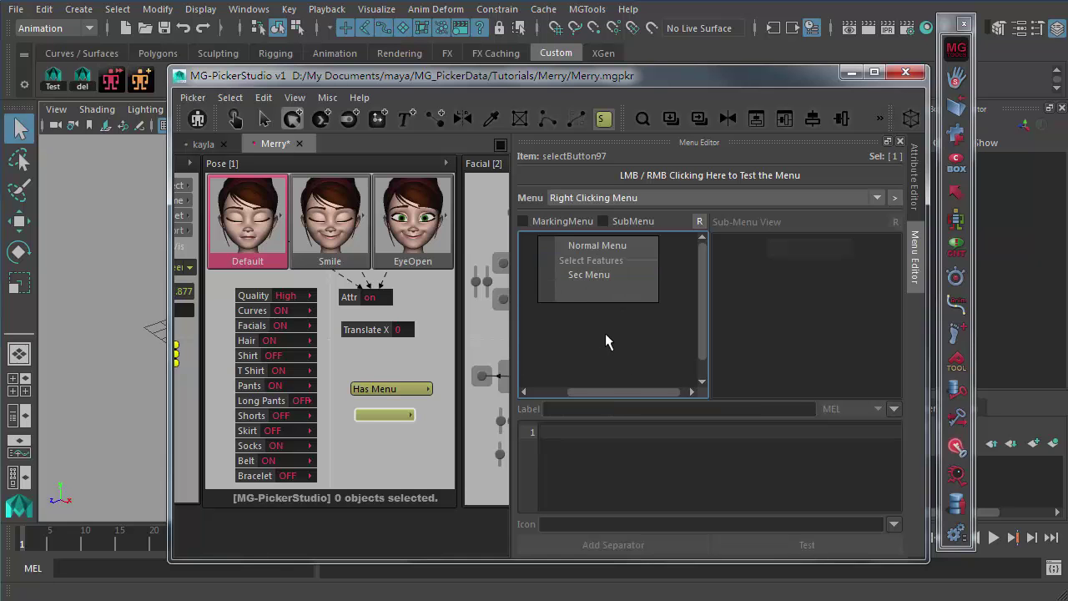
{"action": "left_click", "coordinate": [592, 258]}
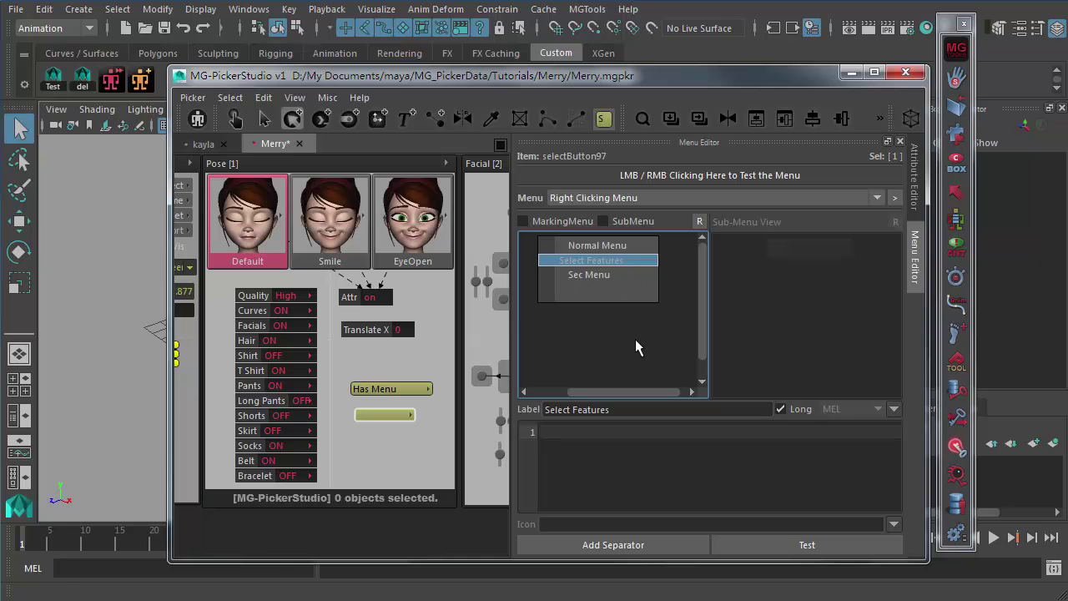
{"action": "left_click", "coordinate": [528, 225]}
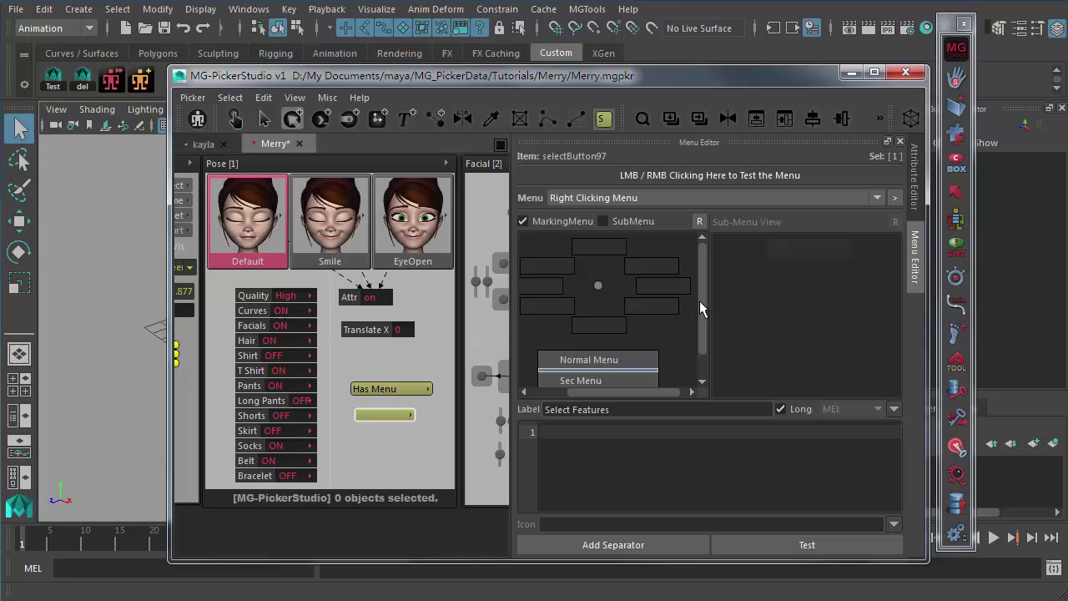
{"action": "left_click_drag", "start_coordinate": [699, 308], "coordinate": [701, 329]}
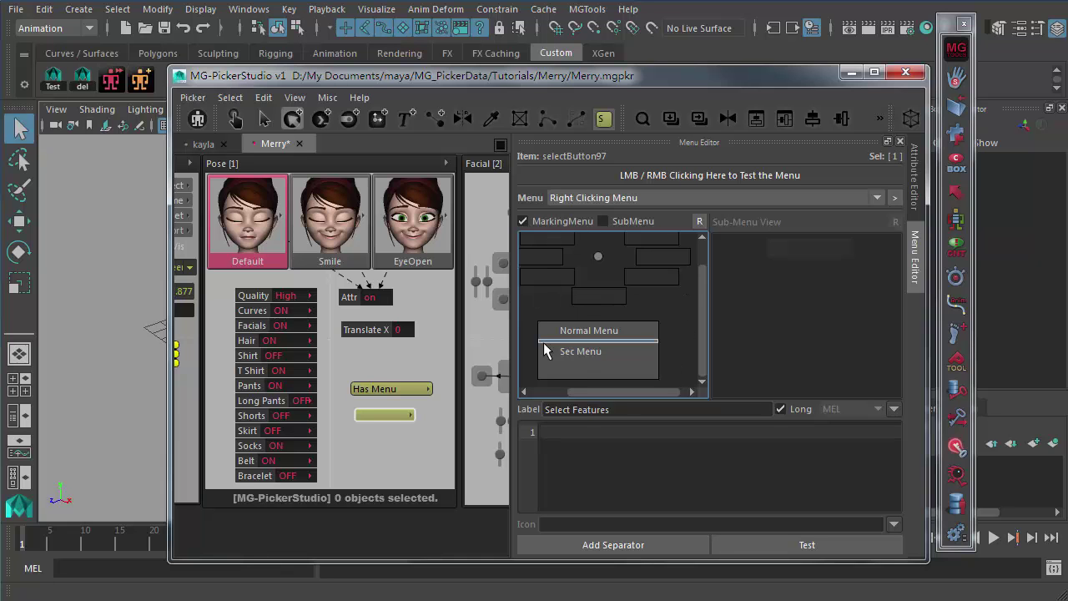
{"action": "left_click_drag", "start_coordinate": [626, 409], "coordinate": [525, 409]}
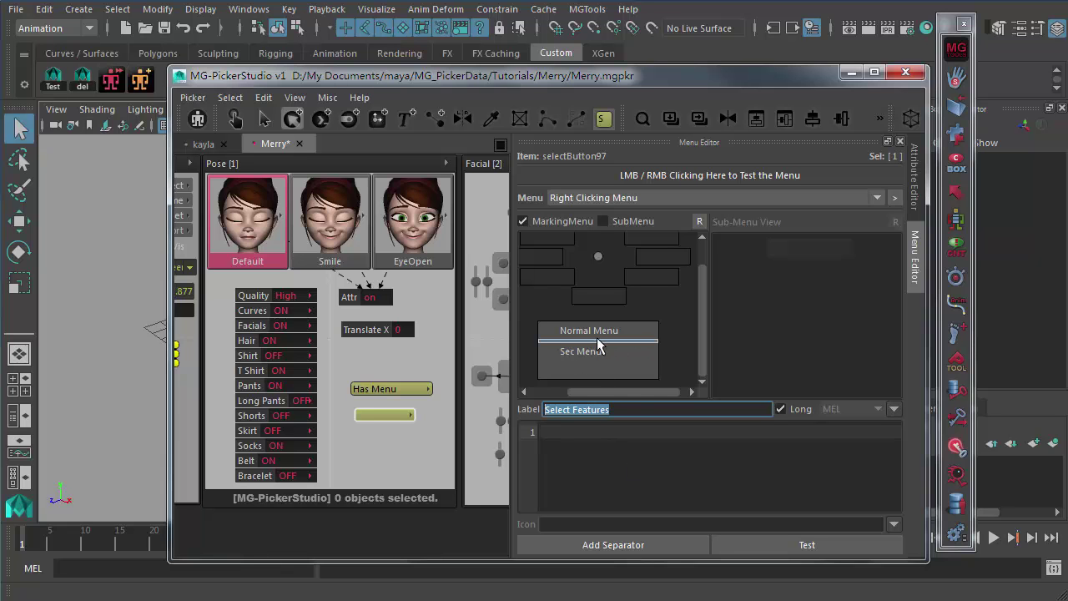
{"action": "left_click", "coordinate": [546, 221]}
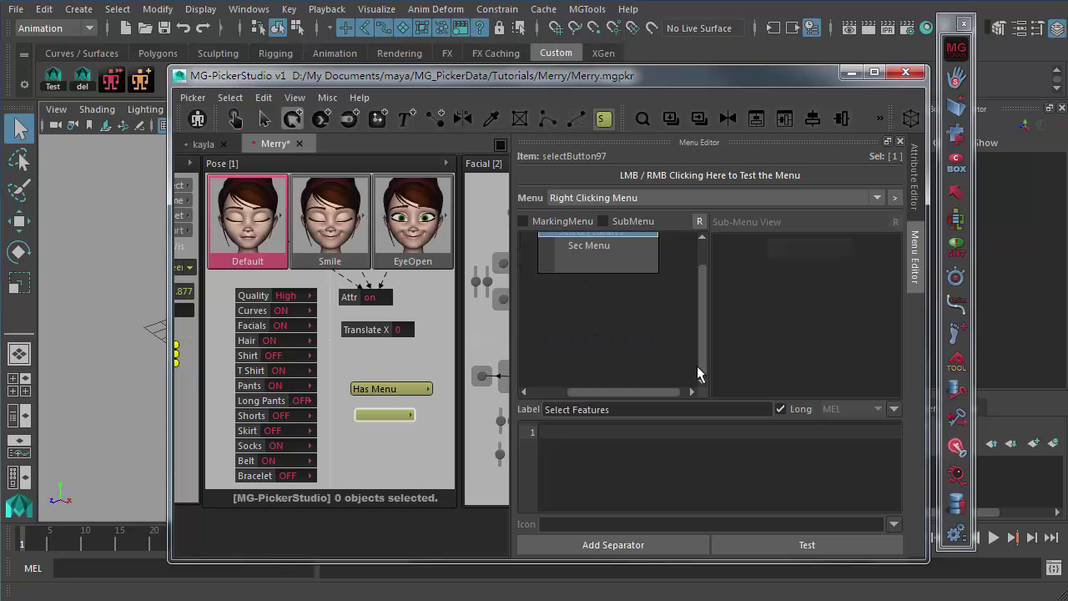
{"action": "scroll", "coordinate": [707, 335], "scroll_direction": "up", "scroll_amount": 1}
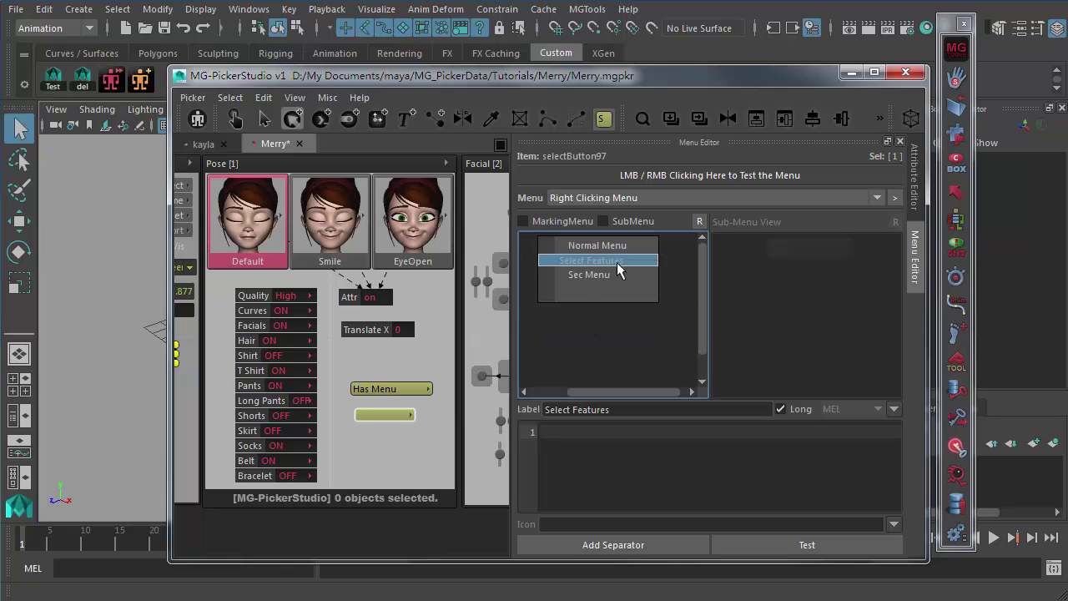
{"action": "left_click", "coordinate": [692, 408]}
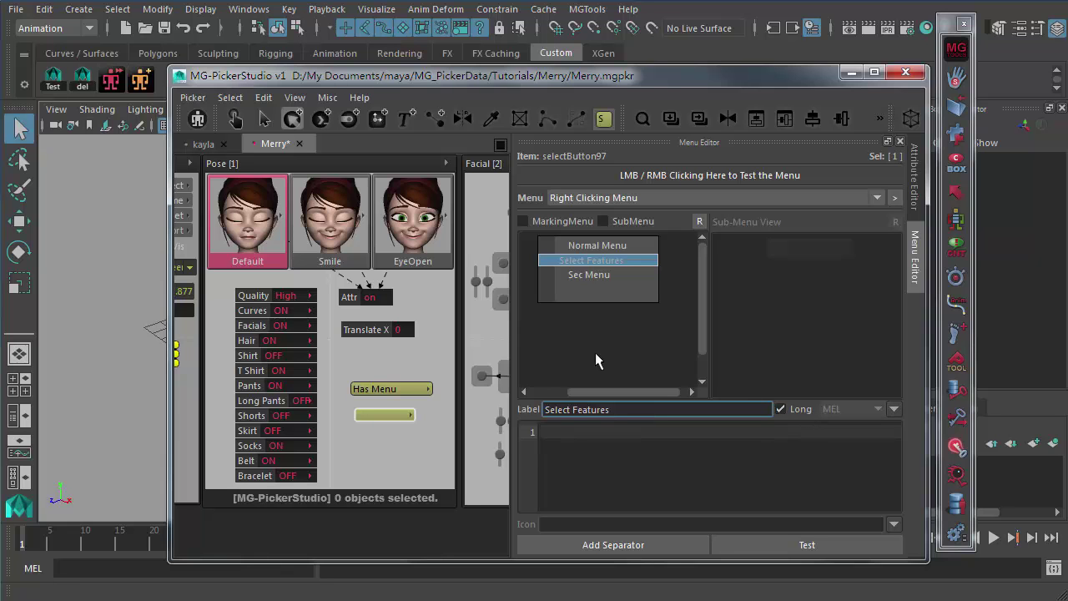
- Add 'Third Menu' and 'Fourth Menu' items below Sec Menu, then reselect Sec Menu
{"action": "left_click", "coordinate": [590, 289]}
{"action": "left_click", "coordinate": [558, 408]}
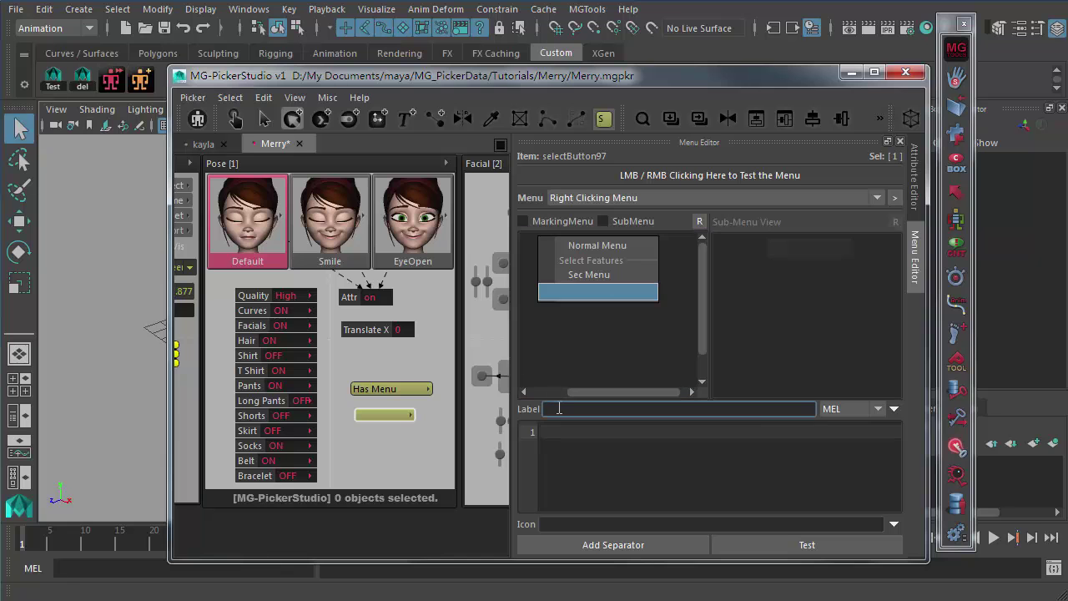
{"action": "type", "text": "Third Menu"}
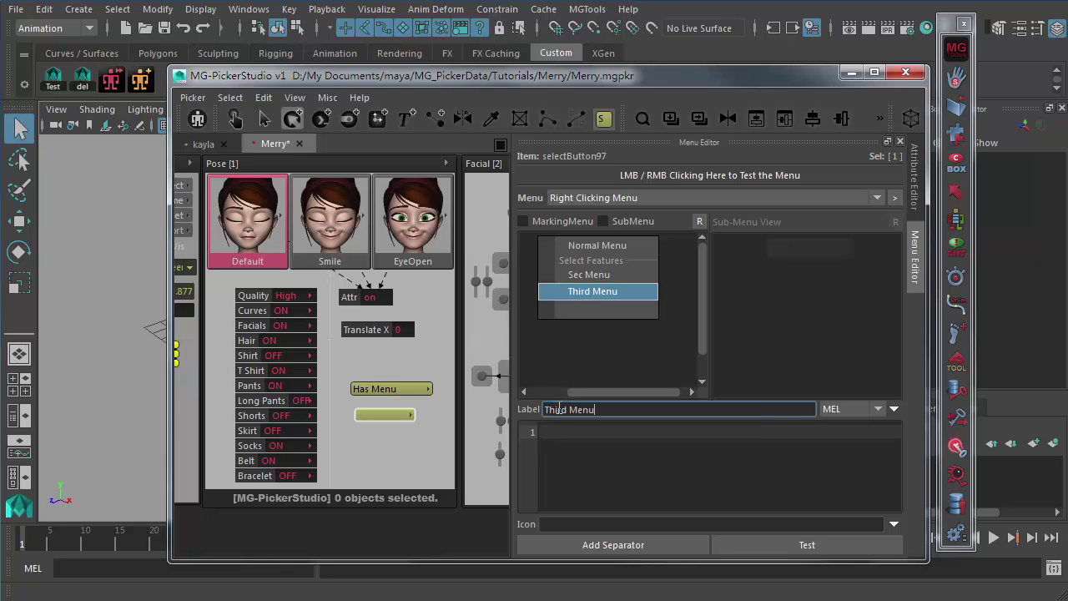
{"action": "left_click", "coordinate": [597, 308]}
{"action": "left_click", "coordinate": [579, 405]}
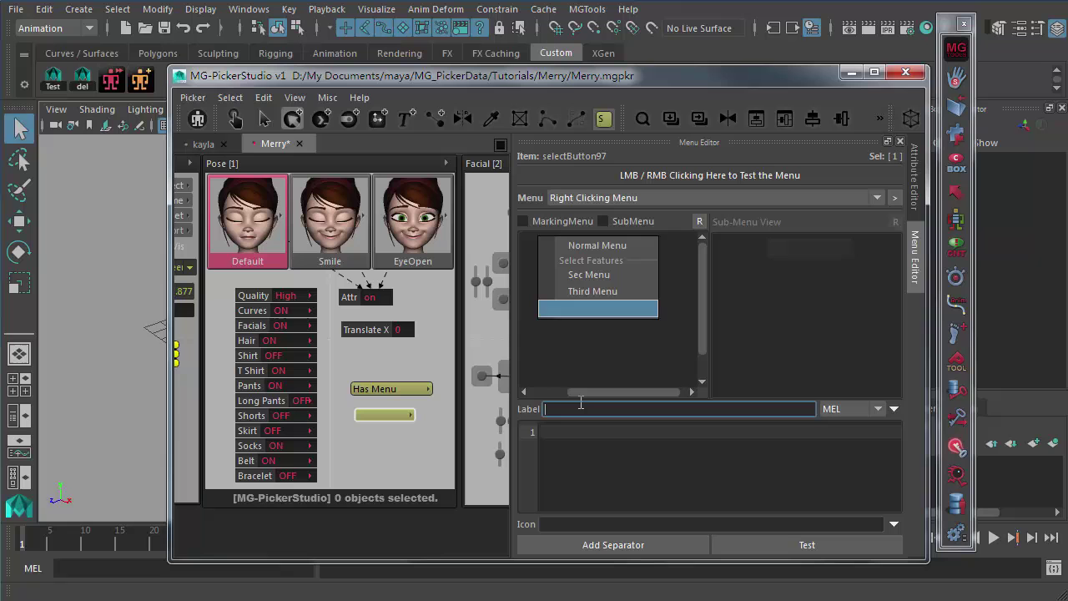
{"action": "type", "text": "Fourth Menu"}
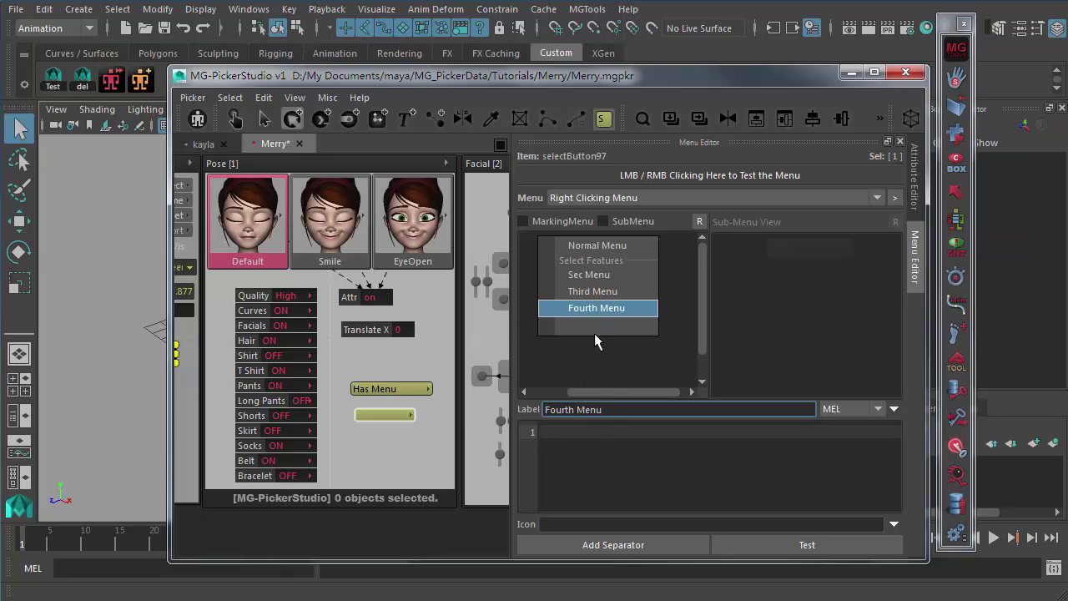
{"action": "left_click", "coordinate": [594, 276]}
- Insert a separator line directly below Sec Menu
{"action": "left_click", "coordinate": [584, 544]}
{"action": "left_click", "coordinate": [672, 336]}
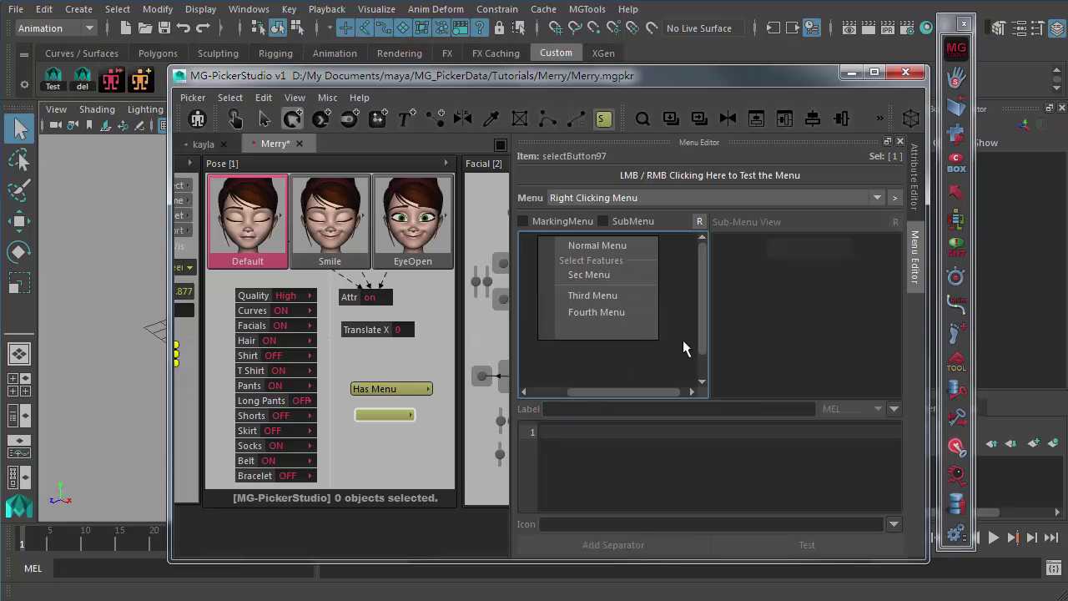
{"action": "left_click", "coordinate": [594, 284]}
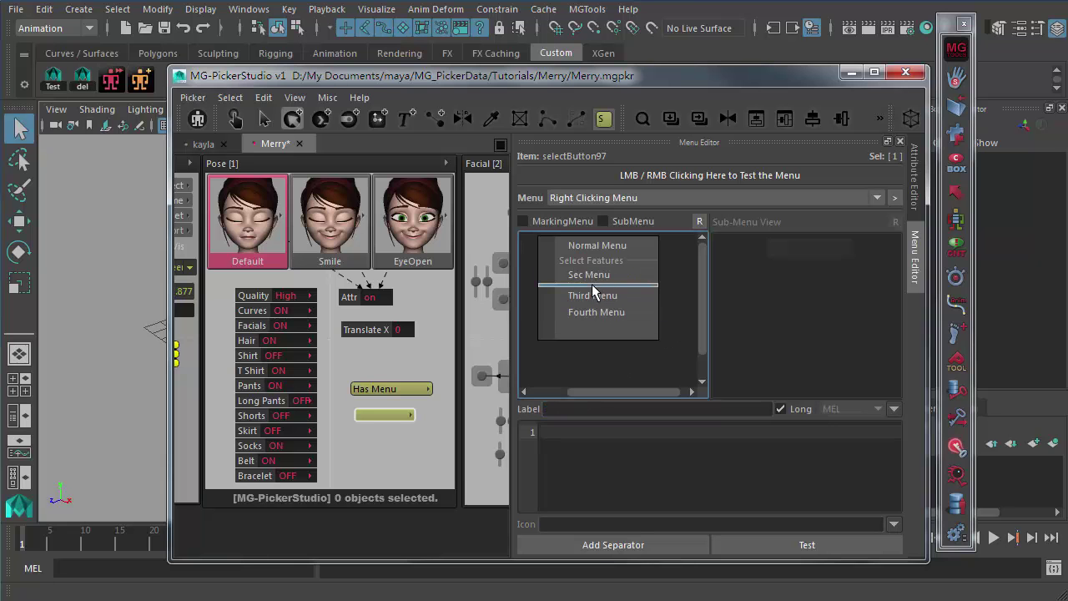
{"action": "left_click", "coordinate": [676, 295]}
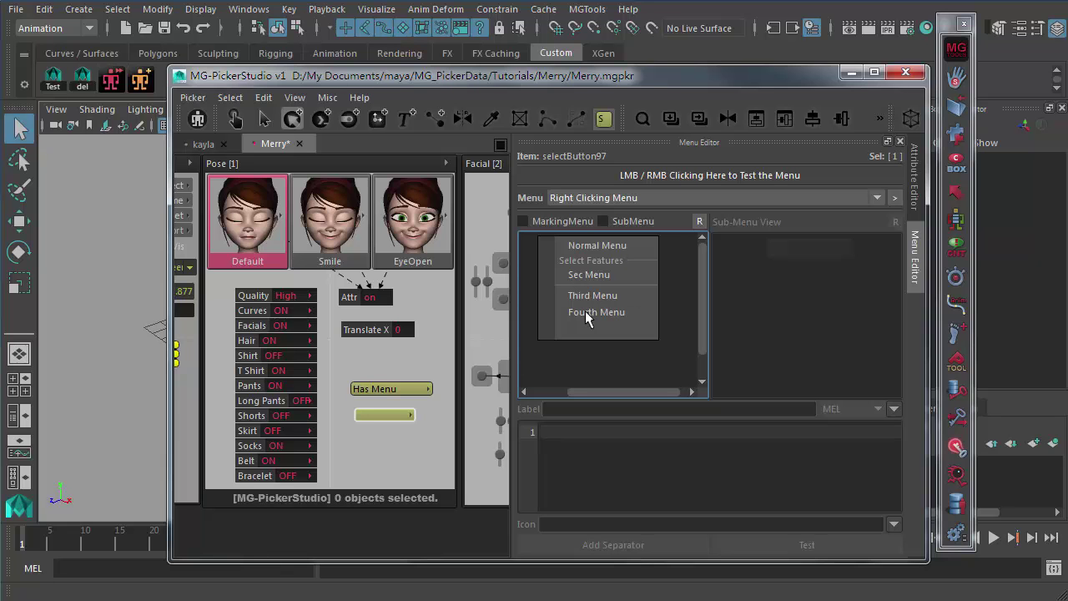
- Make the separator a long line, then select Third Menu for editing
{"action": "left_click", "coordinate": [601, 284]}
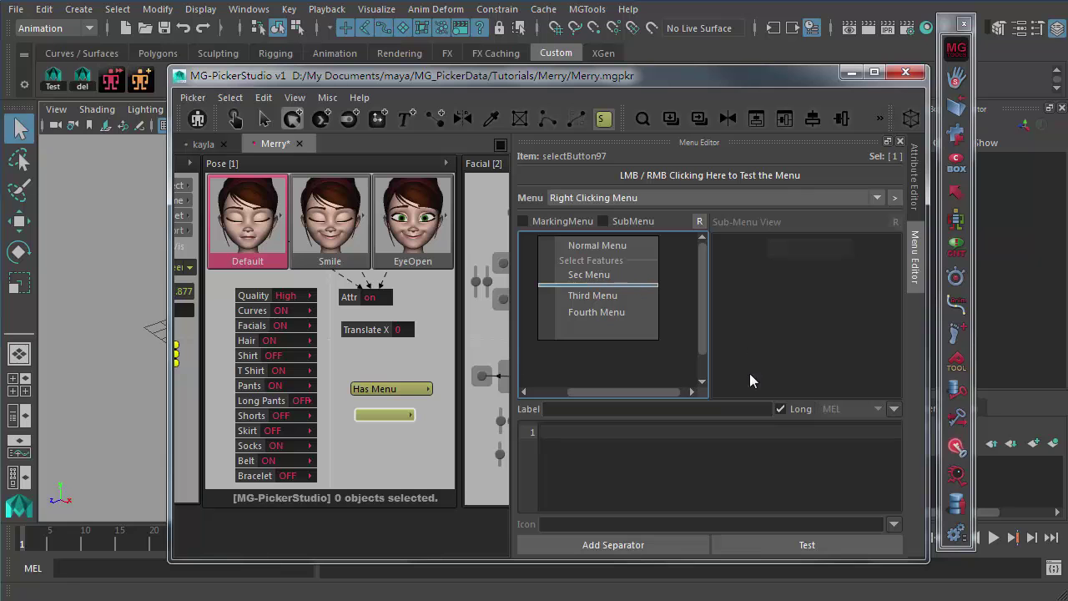
{"action": "left_click", "coordinate": [781, 409]}
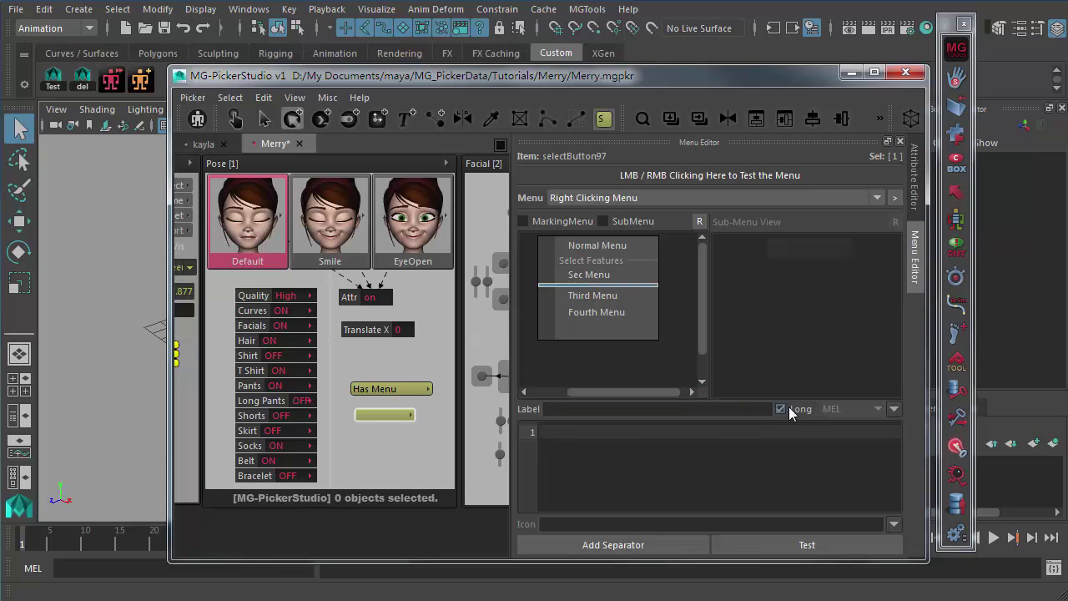
{"action": "left_click", "coordinate": [631, 383]}
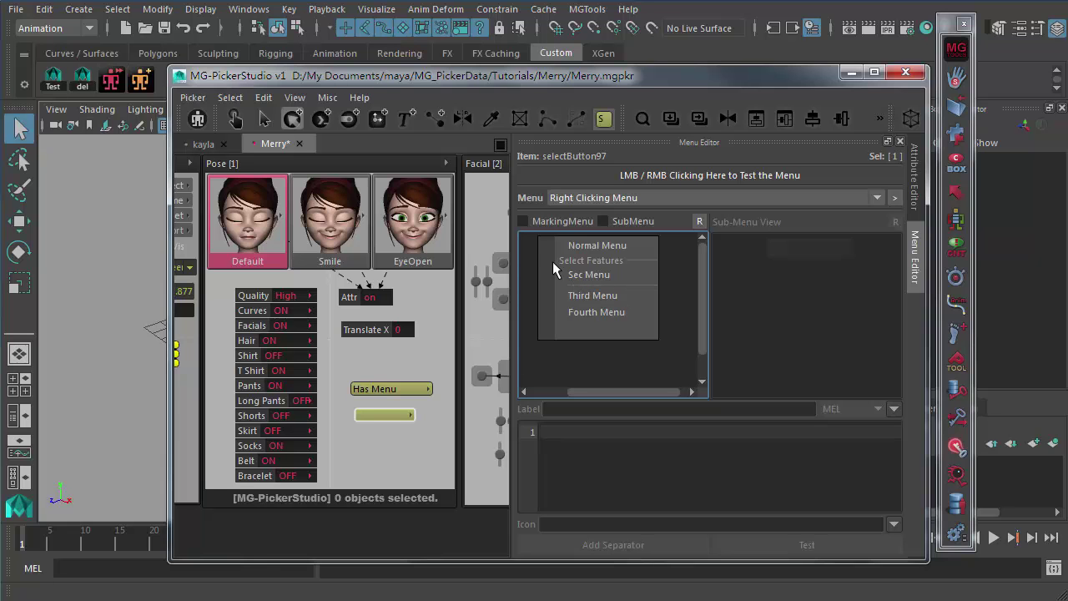
{"action": "left_click", "coordinate": [631, 284]}
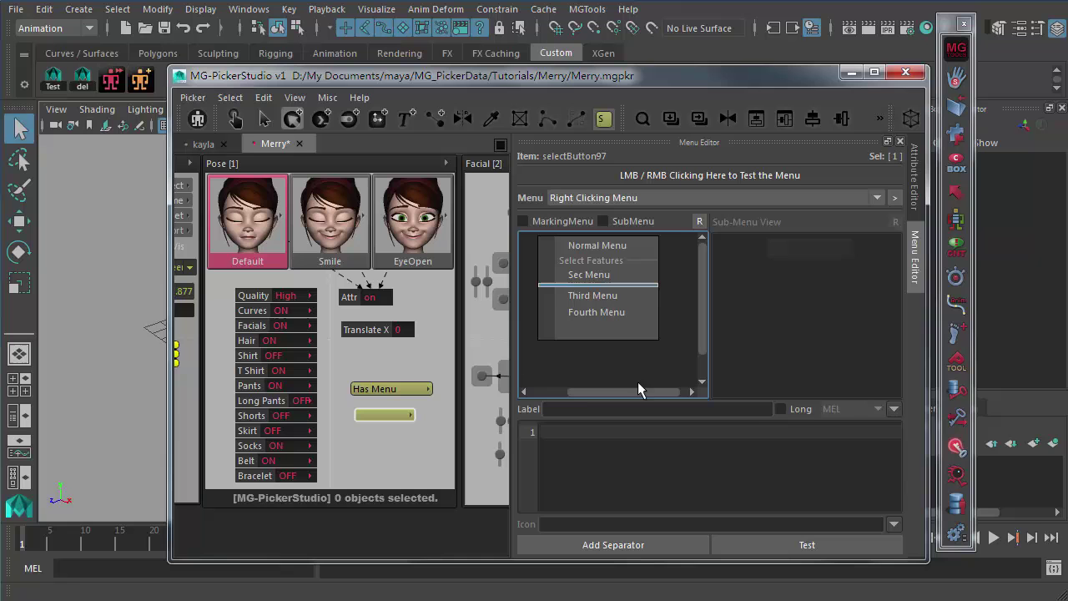
{"action": "left_click", "coordinate": [594, 295]}
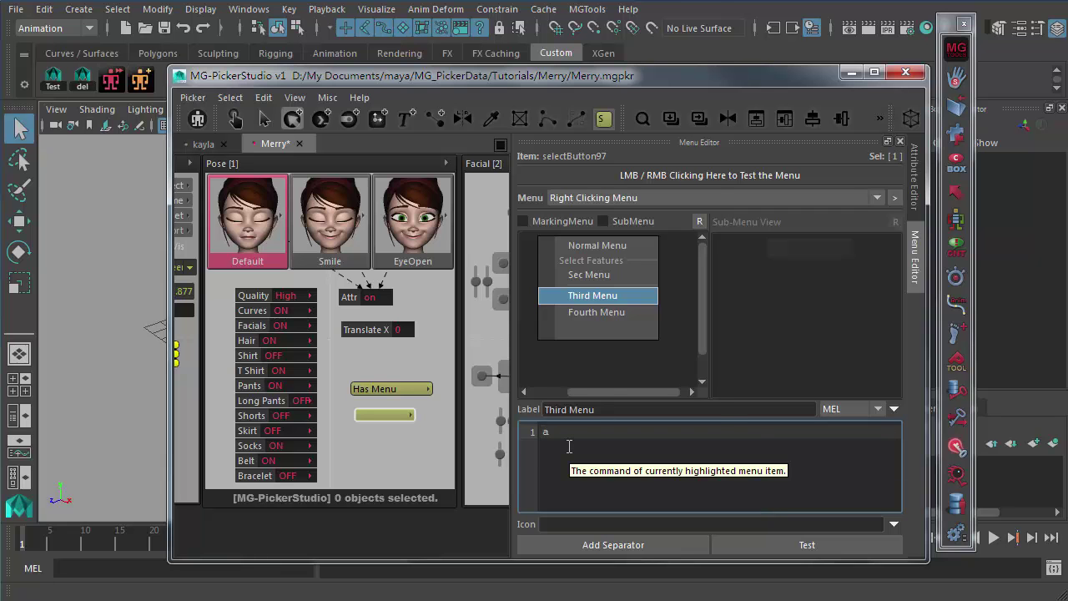
- Enter 'about;' as Third Menu's MEL command and test it, closing Maya's About dialog
{"action": "type", "text": "bout;"}
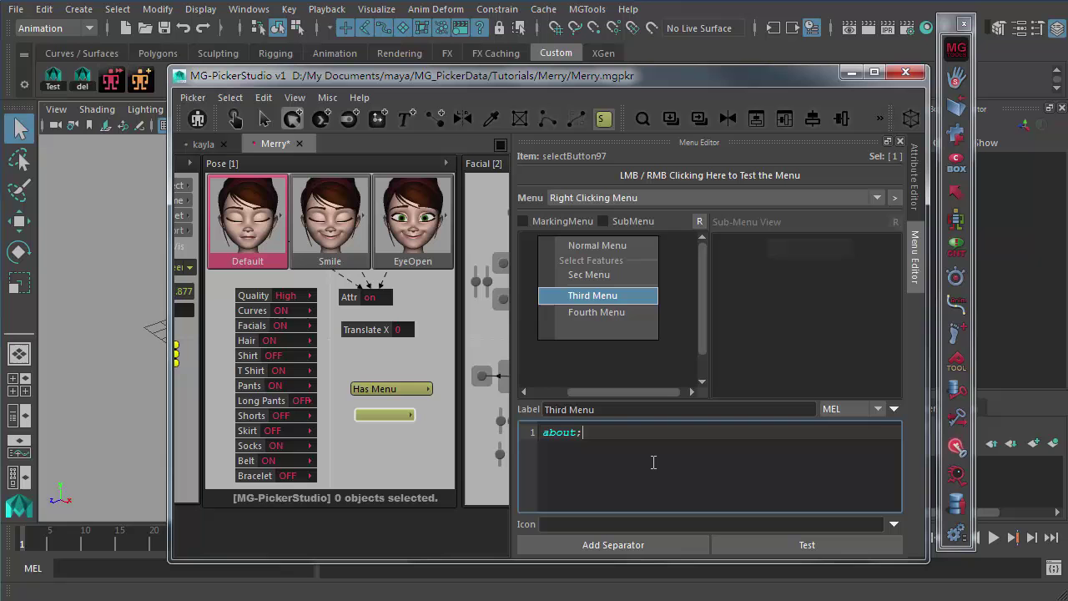
{"action": "left_click", "coordinate": [781, 545]}
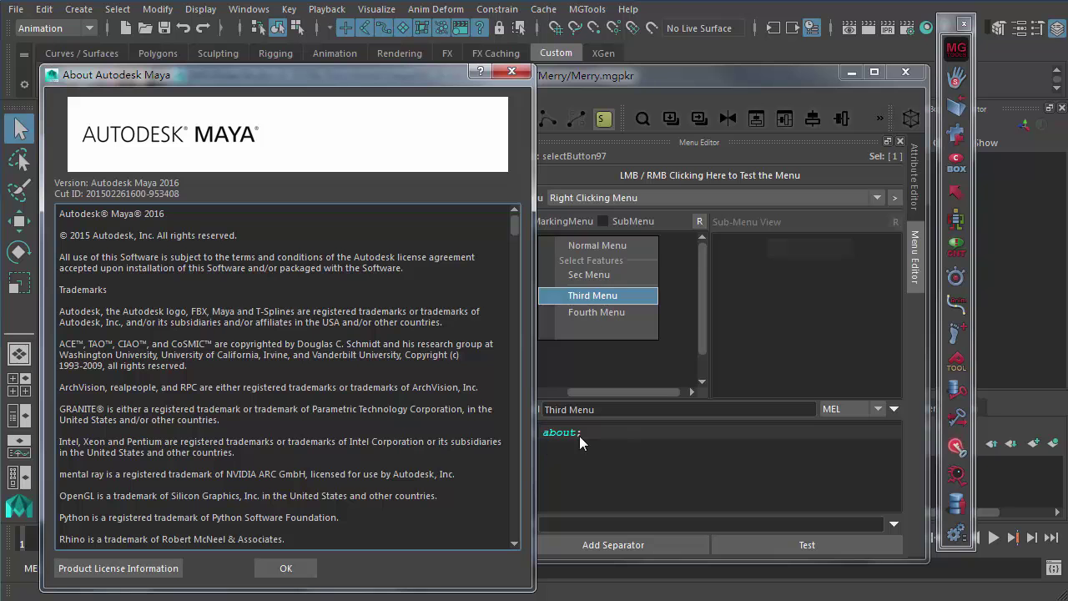
{"action": "left_click", "coordinate": [511, 71]}
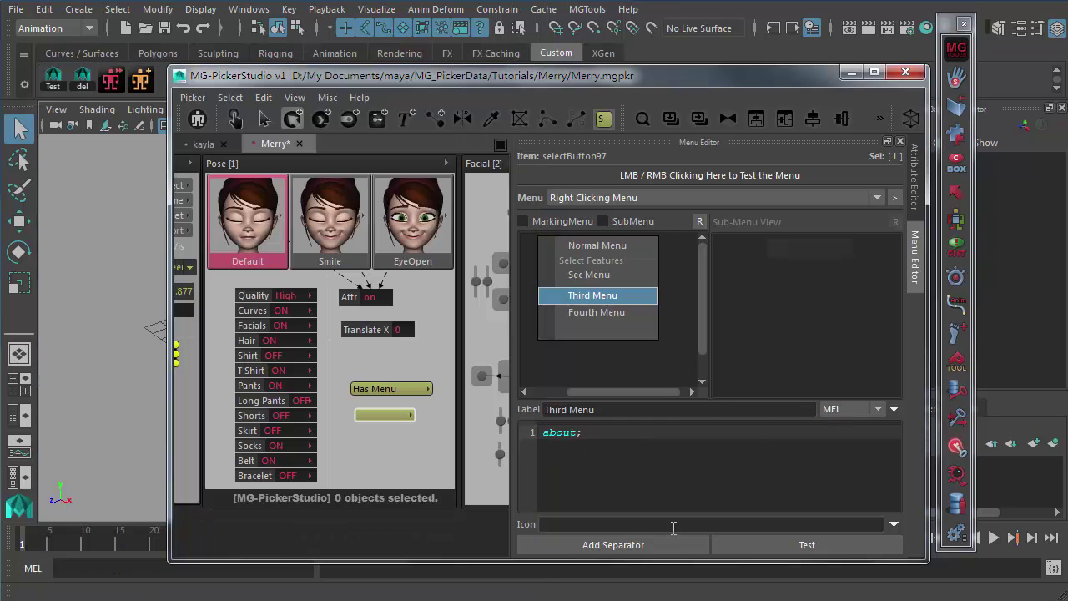
{"action": "left_click", "coordinate": [632, 477]}
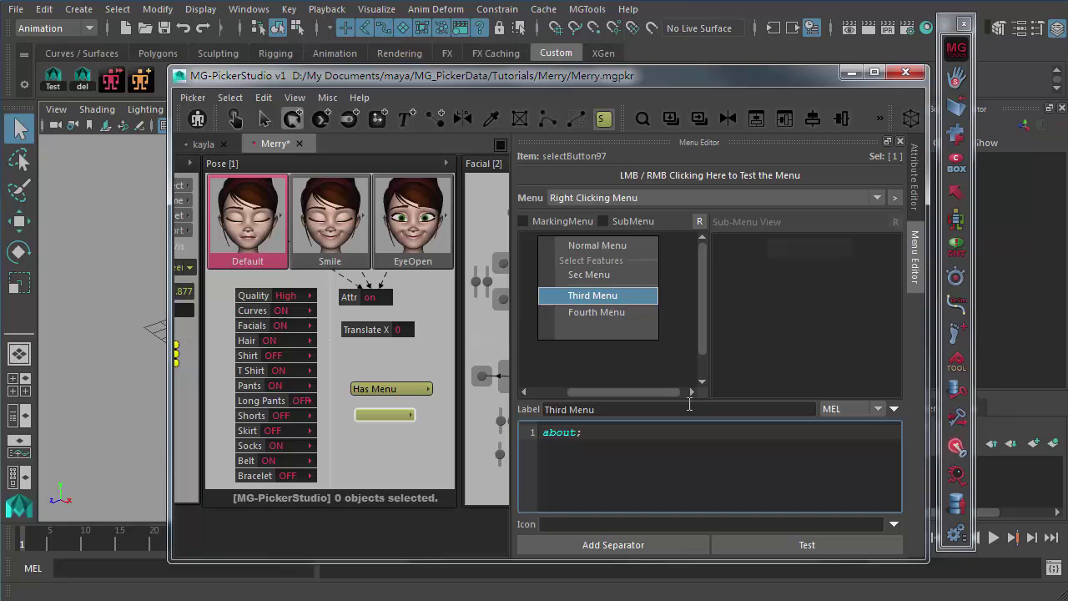
- Make Normal Menu a submenu and check its single blank sub-item
{"action": "left_click", "coordinate": [615, 246]}
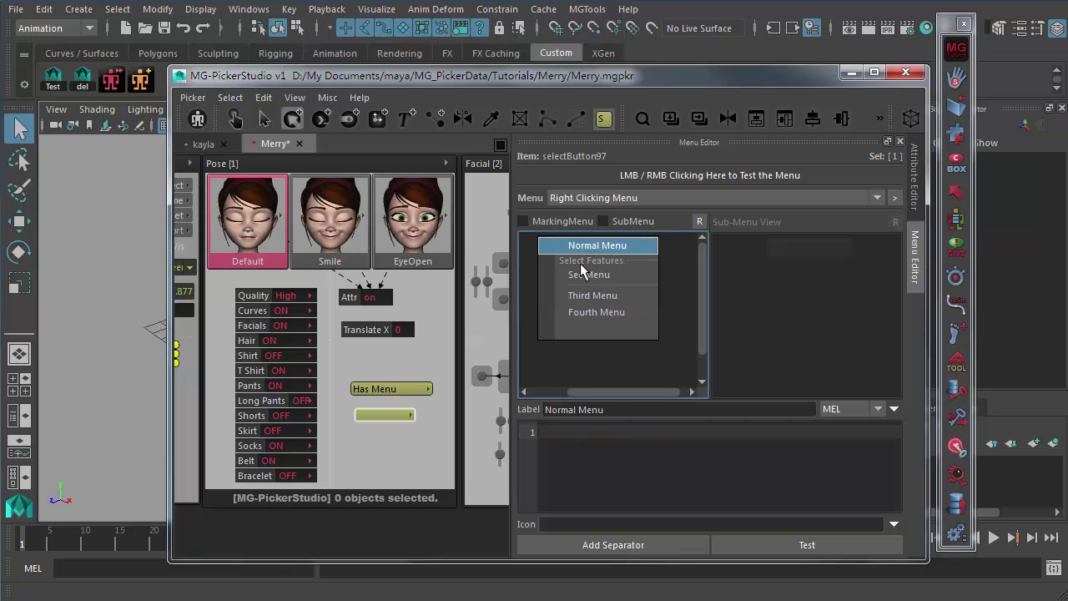
{"action": "left_click", "coordinate": [613, 221]}
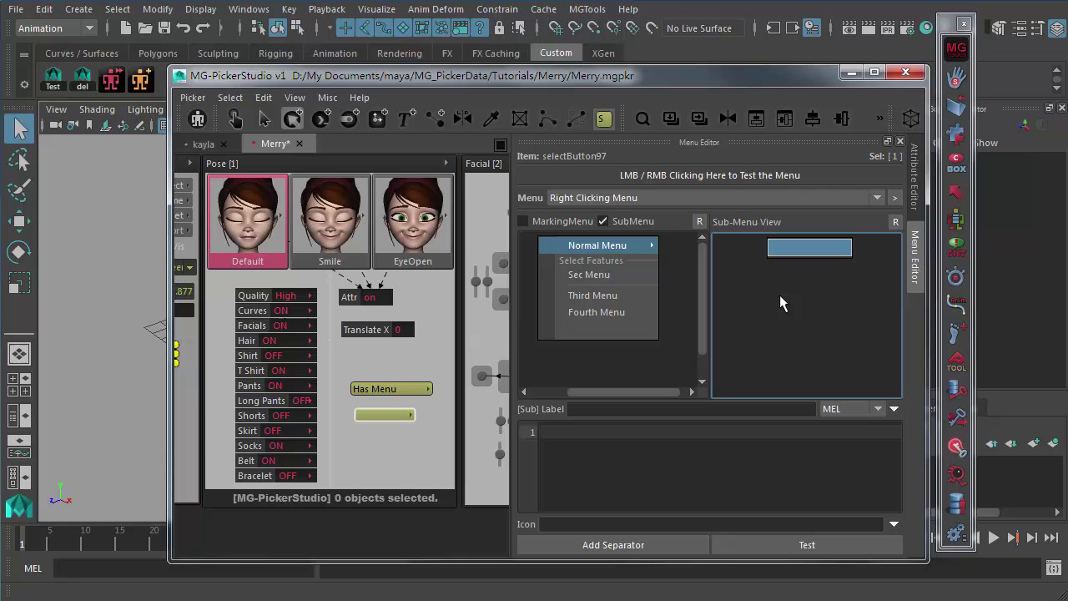
{"action": "left_click", "coordinate": [799, 255]}
{"action": "left_click", "coordinate": [768, 300]}
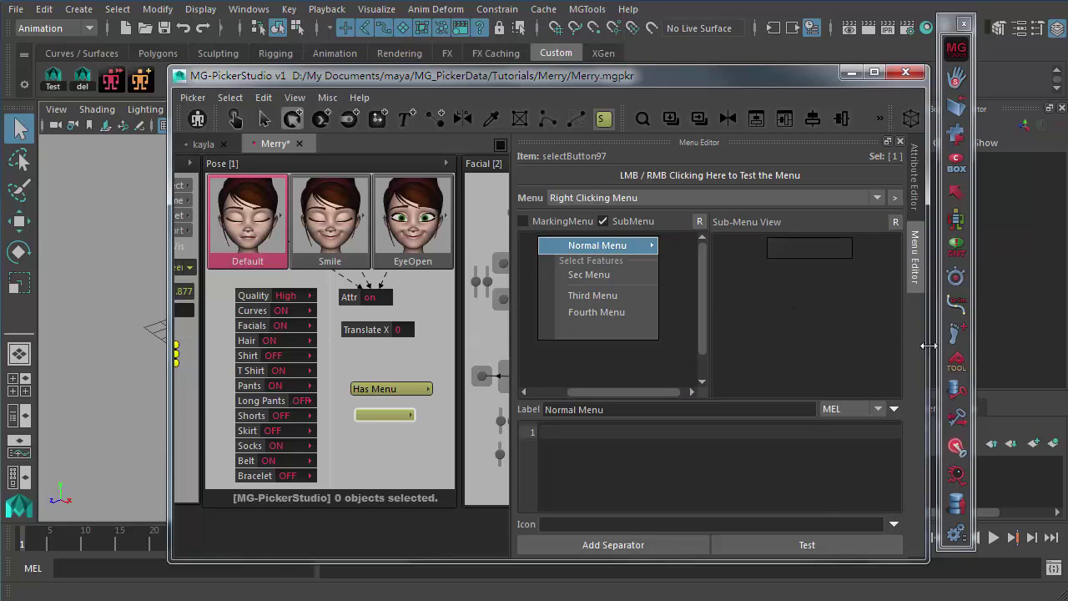
- Preview the right-click menu with its submenu, then switch the editor to the empty Left Clicking Menu
{"action": "right_click", "coordinate": [650, 172]}
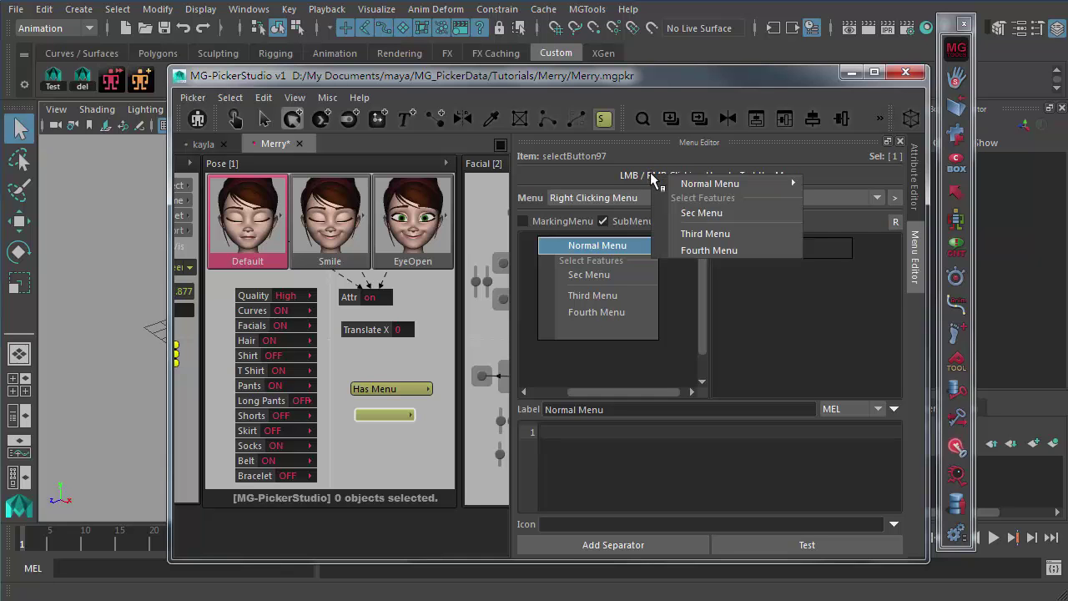
{"action": "left_click", "coordinate": [602, 176]}
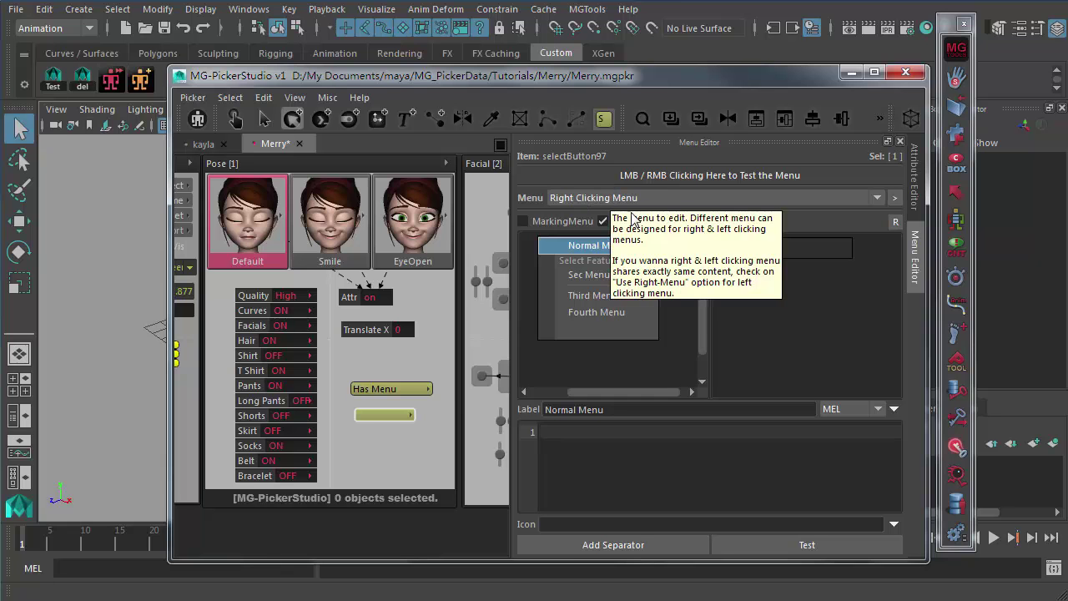
{"action": "left_click", "coordinate": [637, 198]}
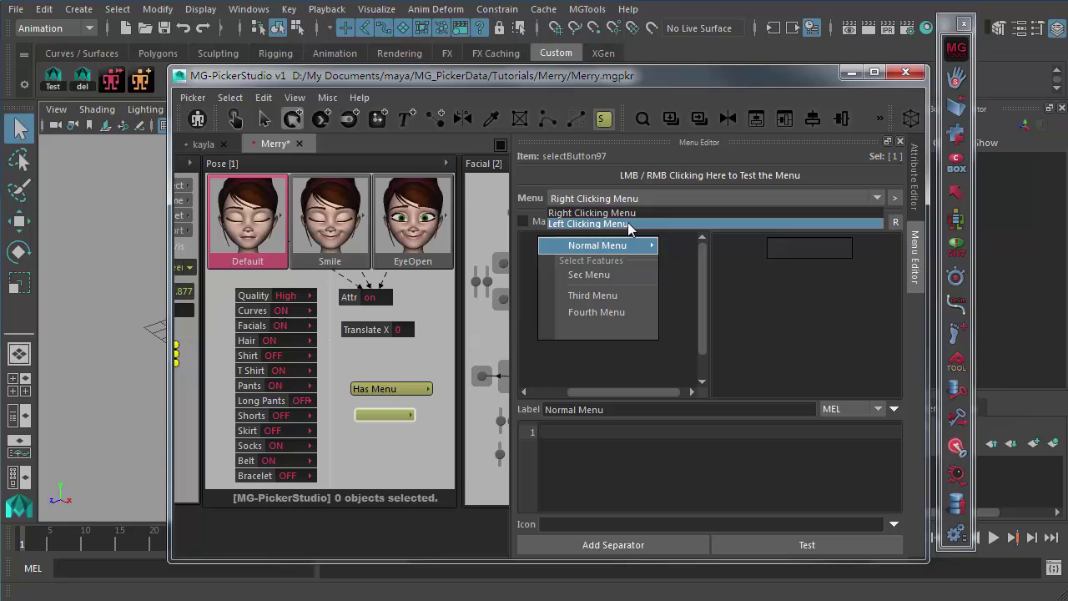
{"action": "left_click", "coordinate": [647, 221]}
{"action": "left_click", "coordinate": [595, 250]}
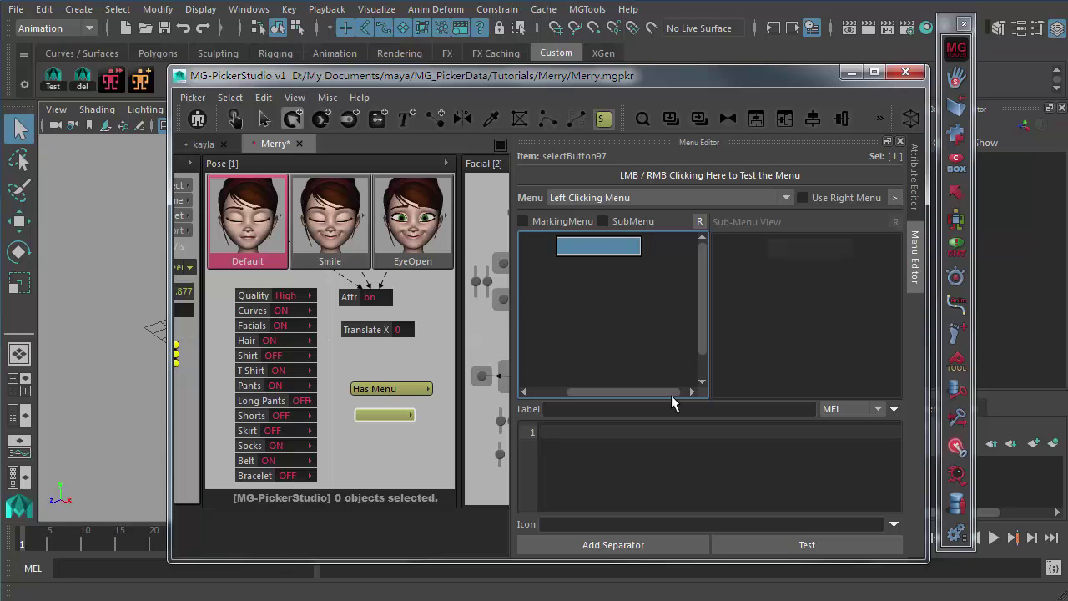
{"action": "mouse_move", "coordinate": [666, 386]}
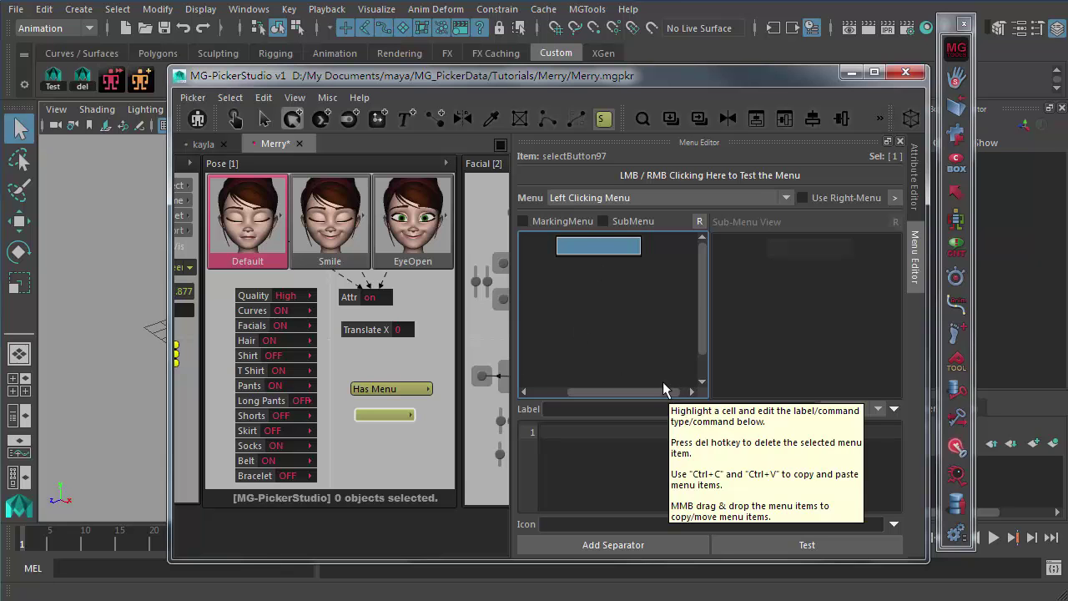
{"action": "mouse_move", "coordinate": [600, 201]}
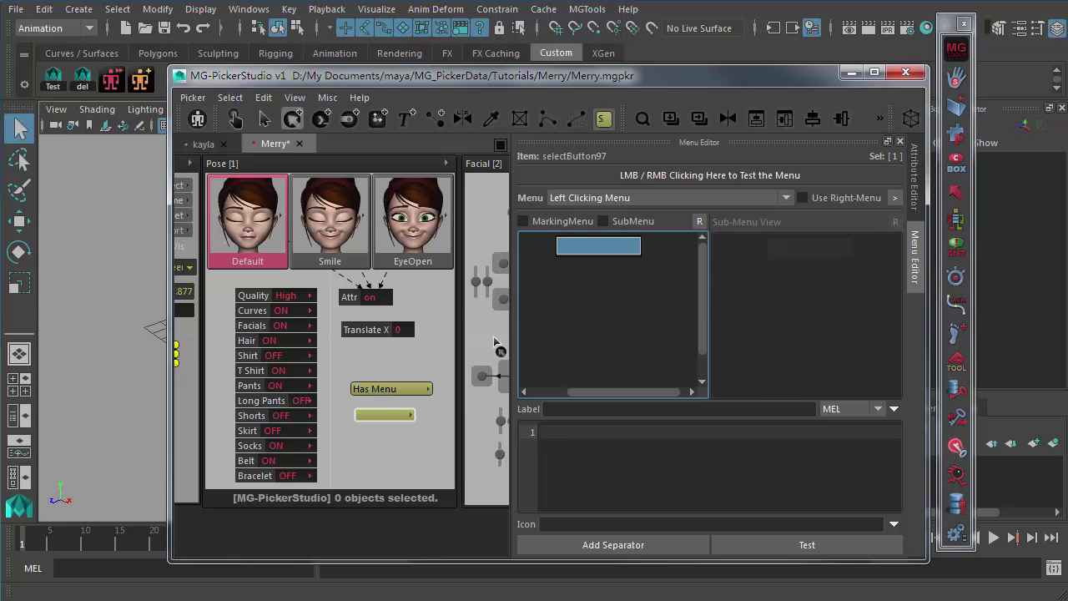
{"action": "mouse_move", "coordinate": [621, 279]}
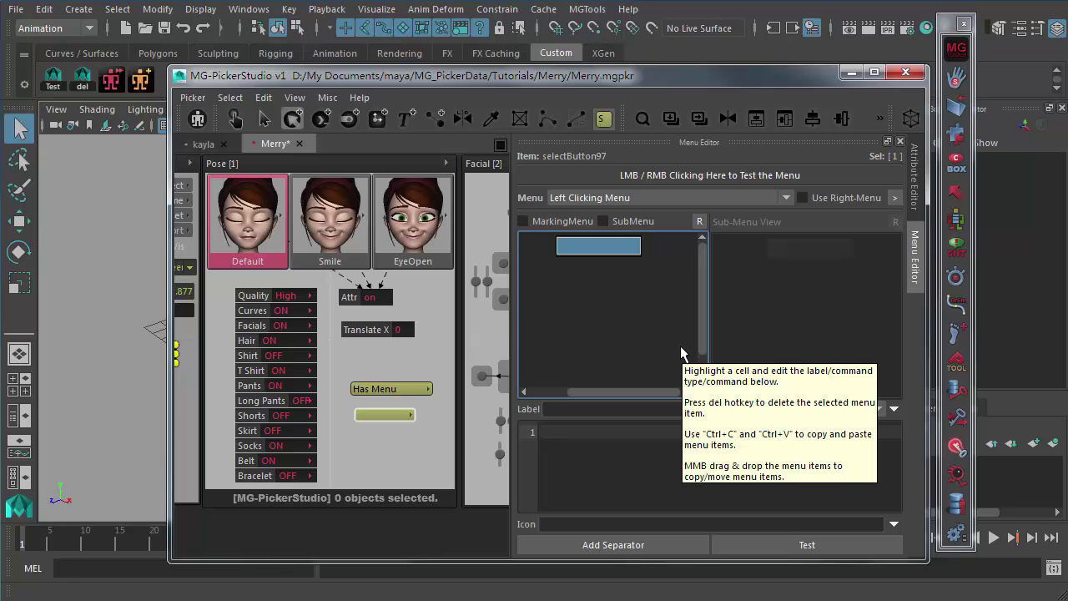
{"action": "mouse_move", "coordinate": [386, 419]}
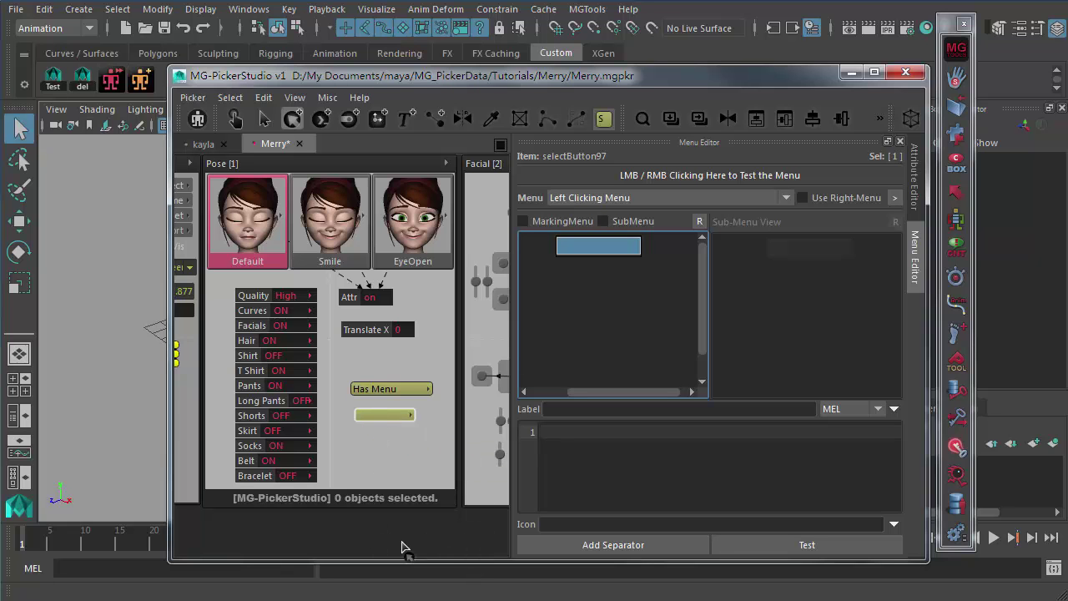
- Make the button's left-click menu reuse its right-click menu
{"action": "left_click", "coordinate": [604, 197]}
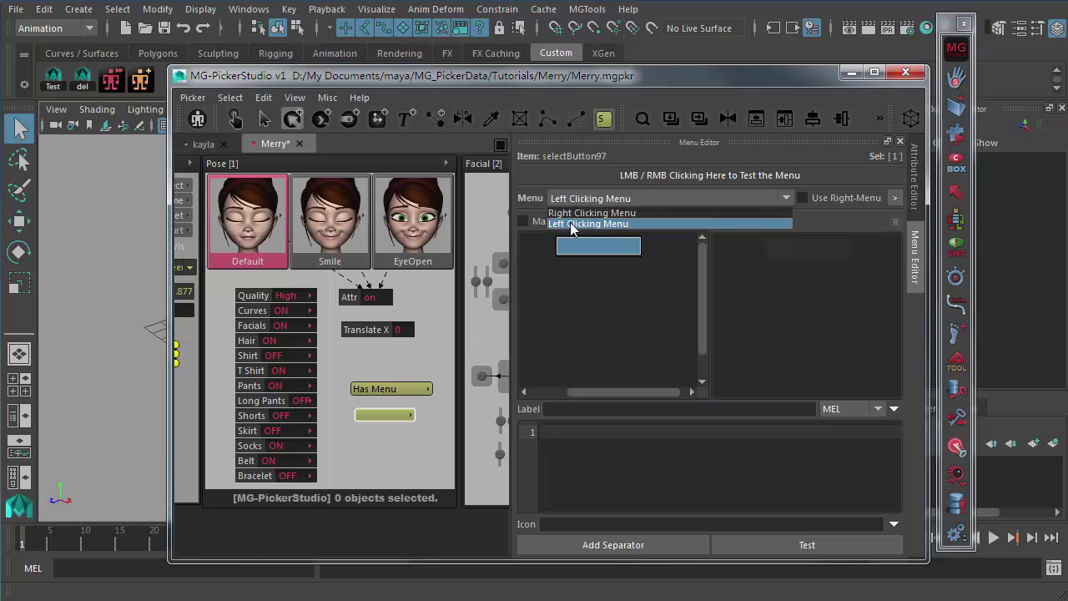
{"action": "left_click", "coordinate": [649, 275]}
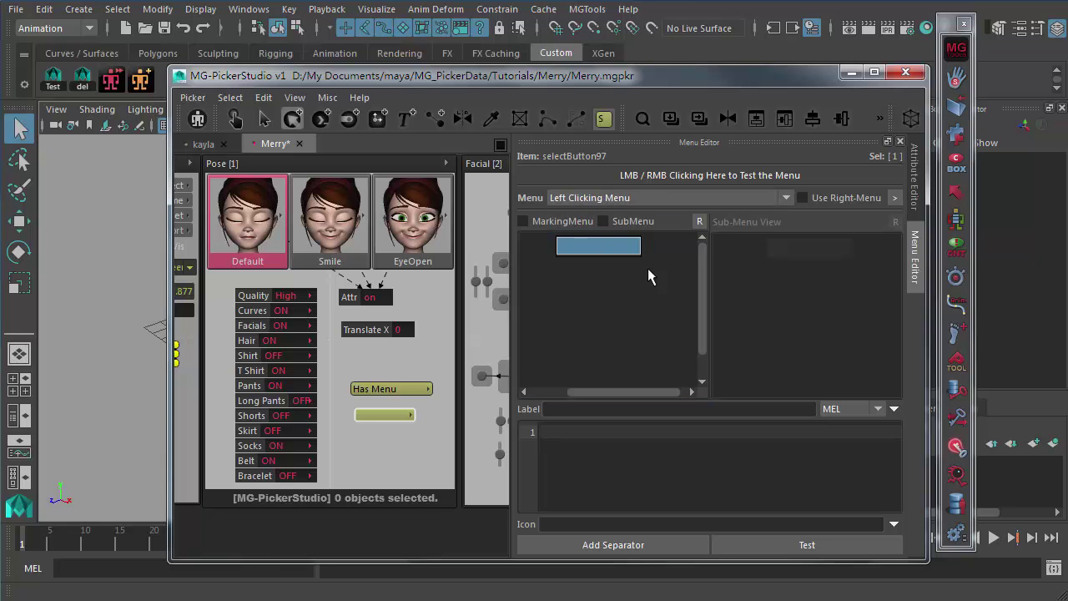
{"action": "left_click", "coordinate": [850, 197]}
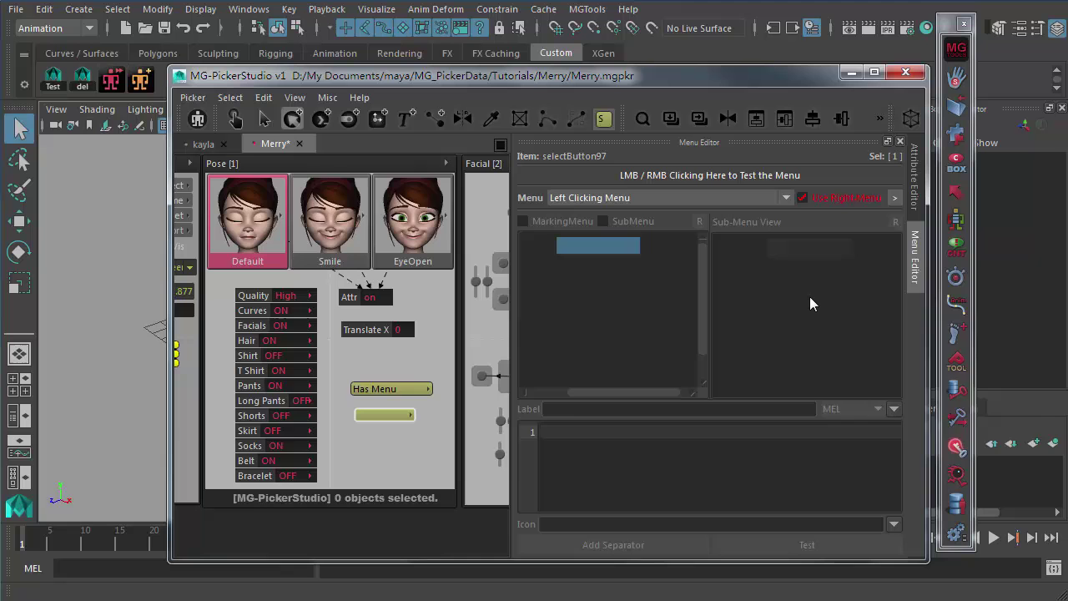
- Test the Has Menu button's menu in the picker preview, then return to editing Left Clicking Menu
{"action": "left_click", "coordinate": [238, 122]}
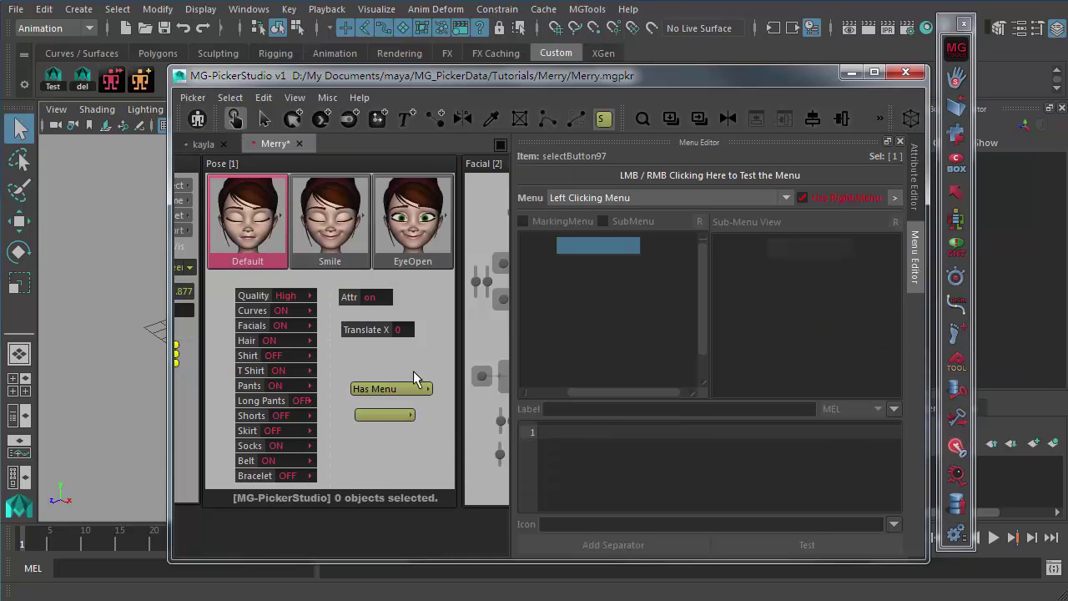
{"action": "left_click", "coordinate": [380, 415]}
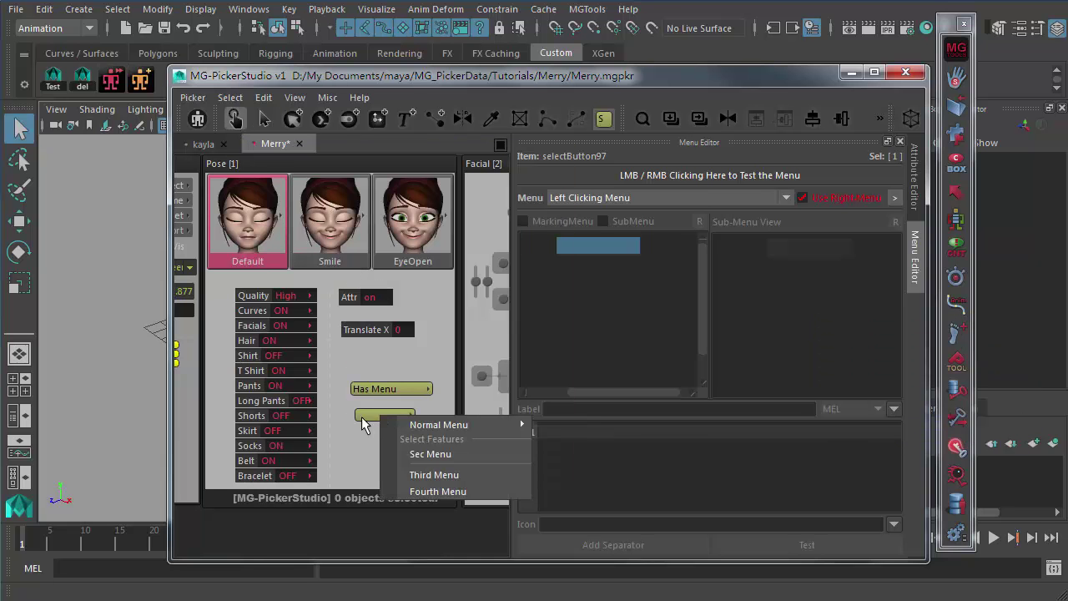
{"action": "left_click", "coordinate": [594, 308]}
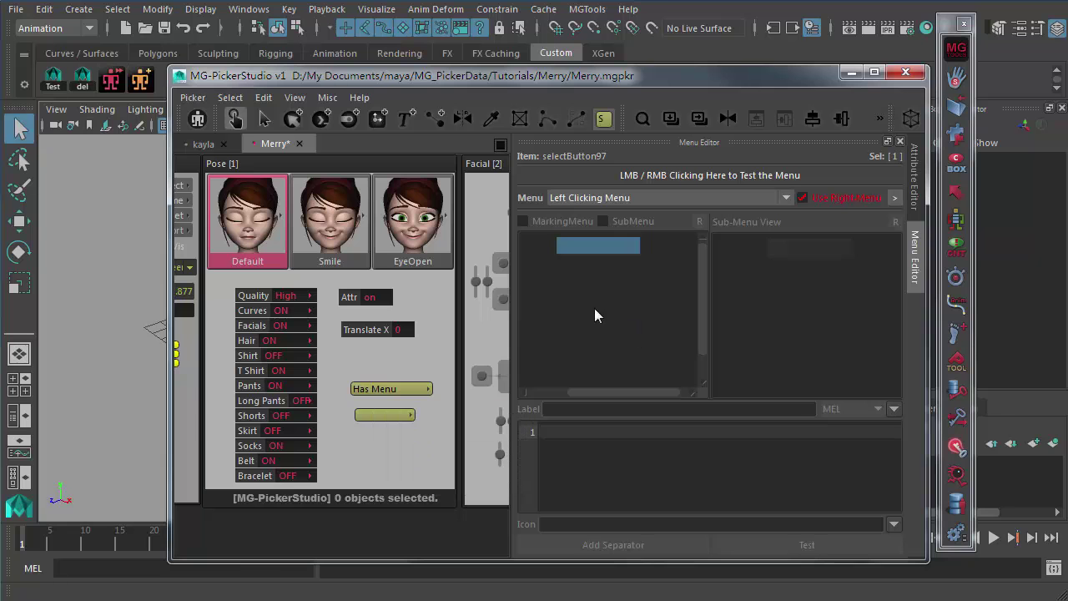
{"action": "left_click", "coordinate": [383, 418]}
{"action": "left_click", "coordinate": [588, 311]}
{"action": "left_click", "coordinate": [599, 200]}
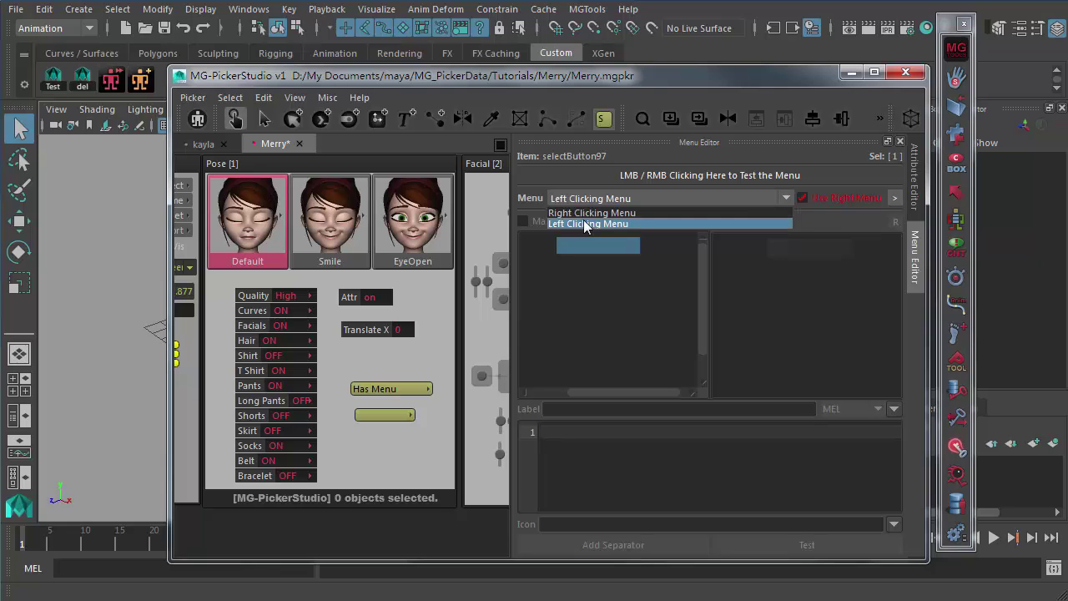
{"action": "left_click", "coordinate": [593, 224]}
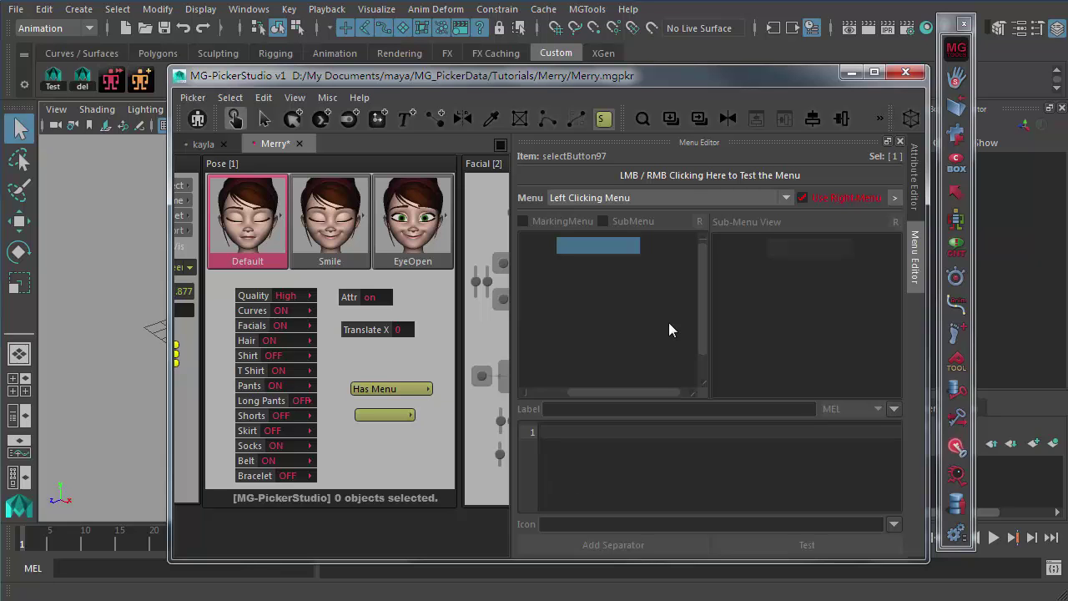
- Turn the right-click menu's Normal Menu into a submenu with first item 'Normal Sub Menu'
{"action": "left_click", "coordinate": [804, 200]}
{"action": "left_click", "coordinate": [736, 199]}
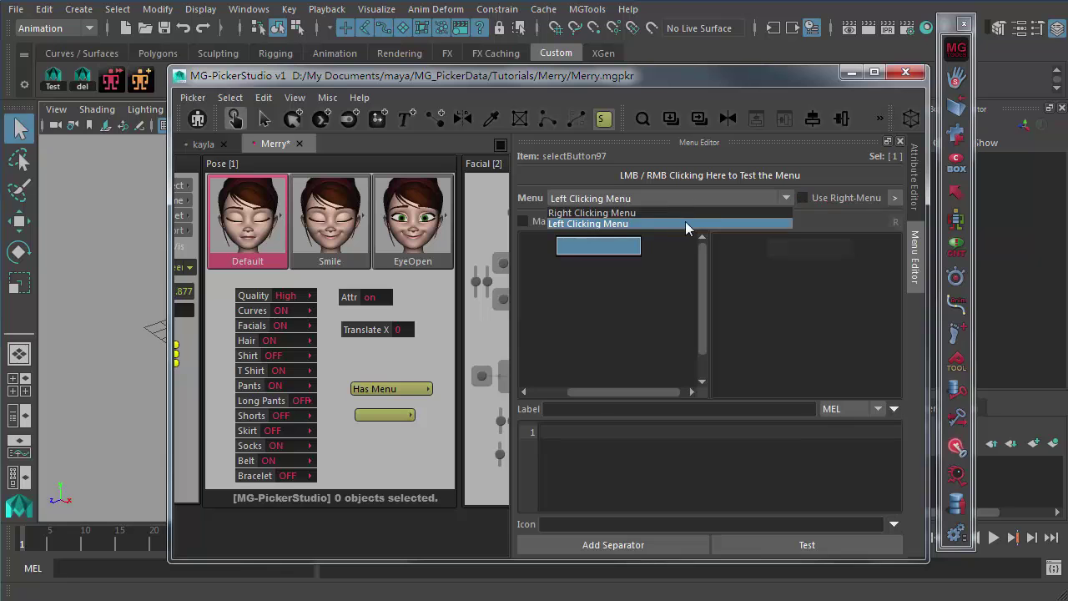
{"action": "left_click", "coordinate": [668, 210]}
{"action": "left_click", "coordinate": [653, 247]}
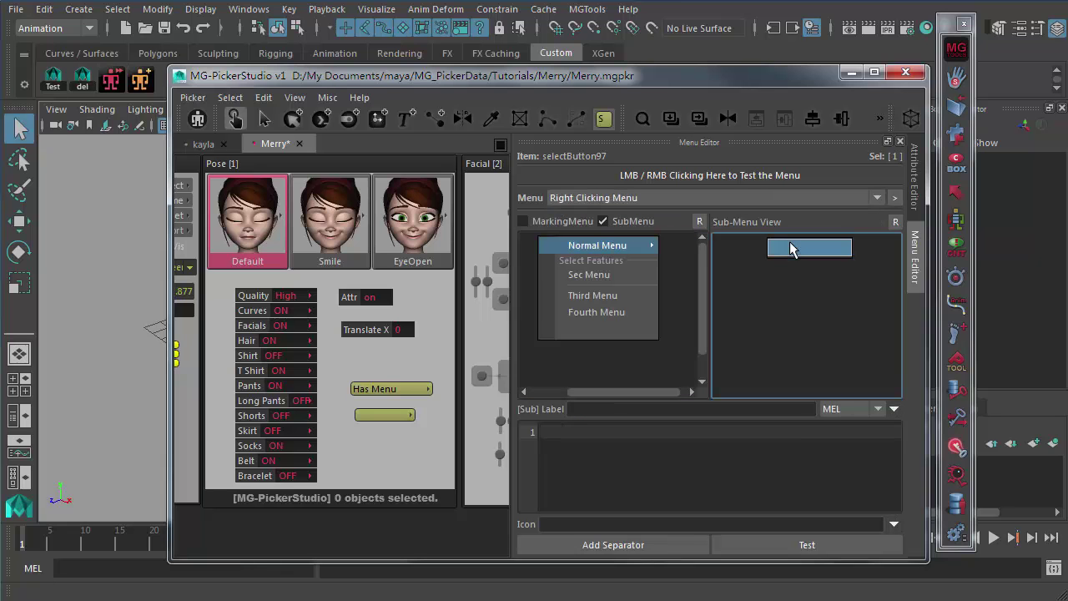
{"action": "left_click", "coordinate": [576, 408]}
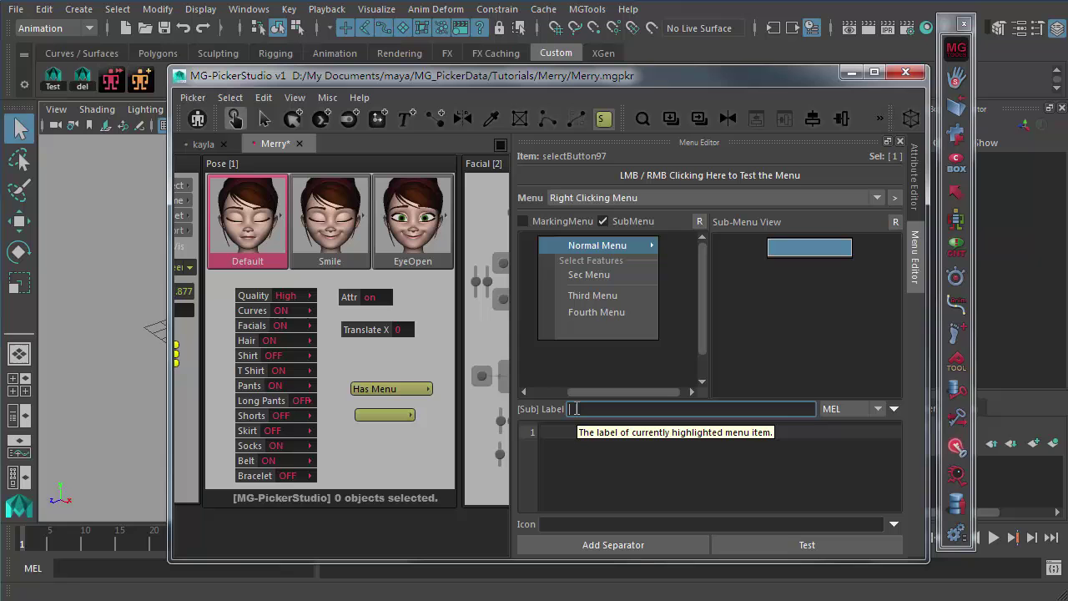
{"action": "type", "text": "N"}
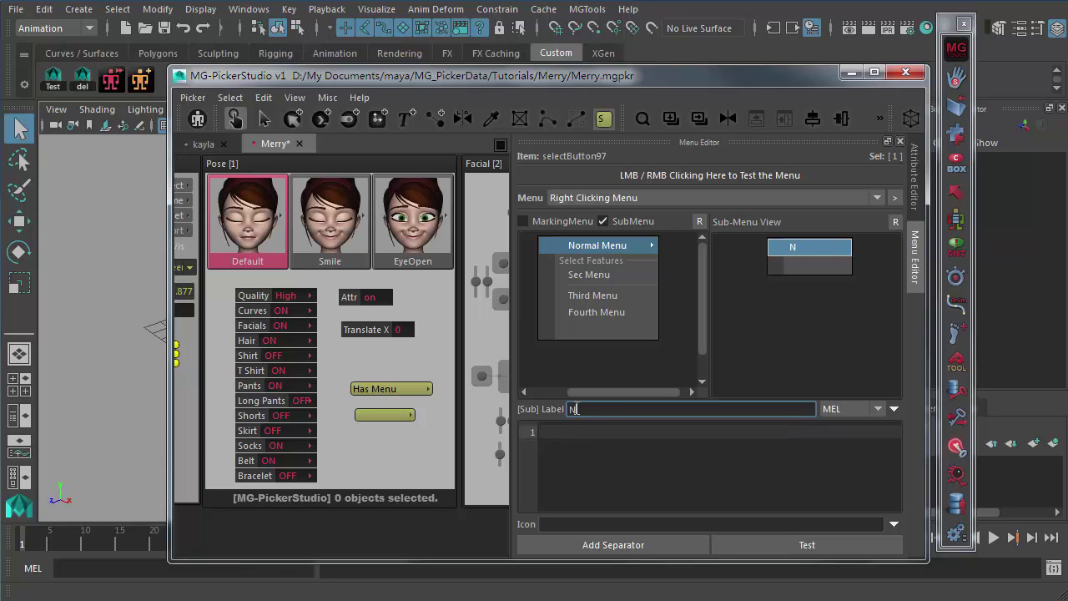
{"action": "type", "text": "ormal Sub Menu"}
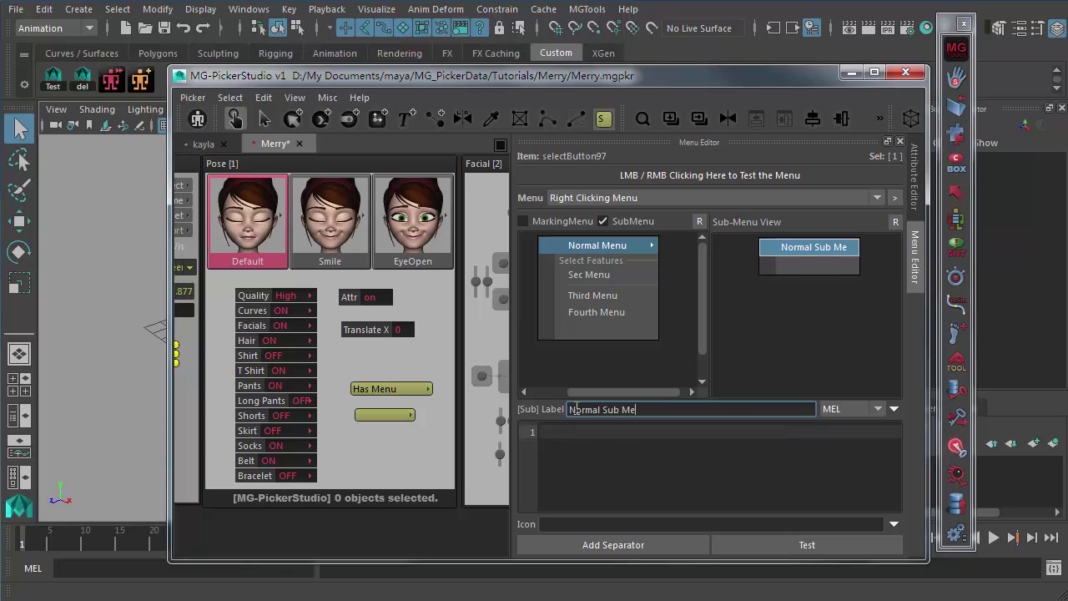
- Add a second submenu item labelled 'Another Sub Menu'
{"action": "left_click", "coordinate": [780, 266]}
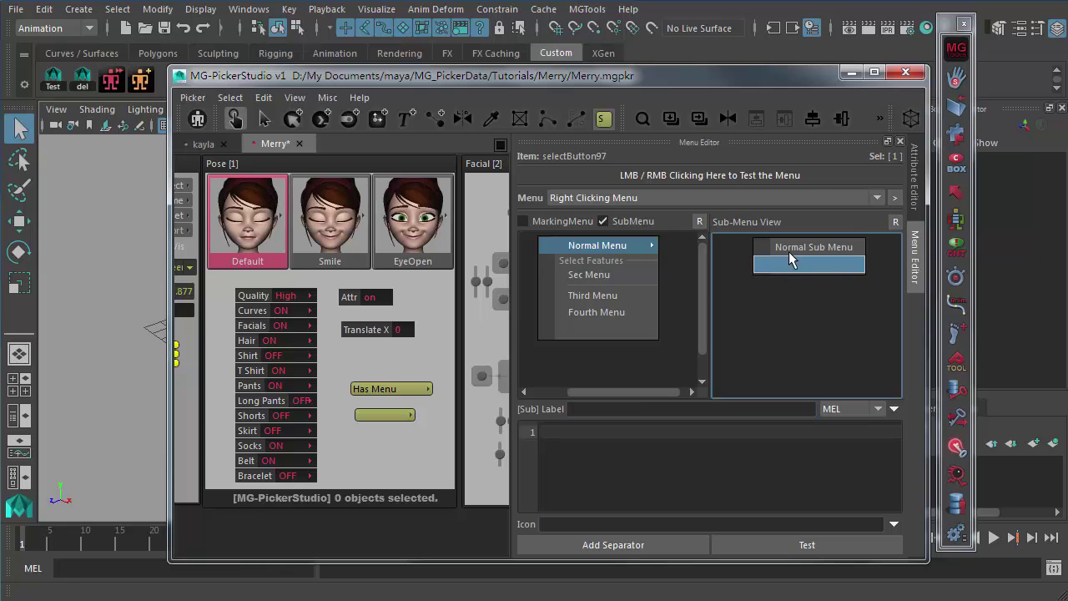
{"action": "left_click", "coordinate": [788, 251]}
{"action": "left_click", "coordinate": [791, 269]}
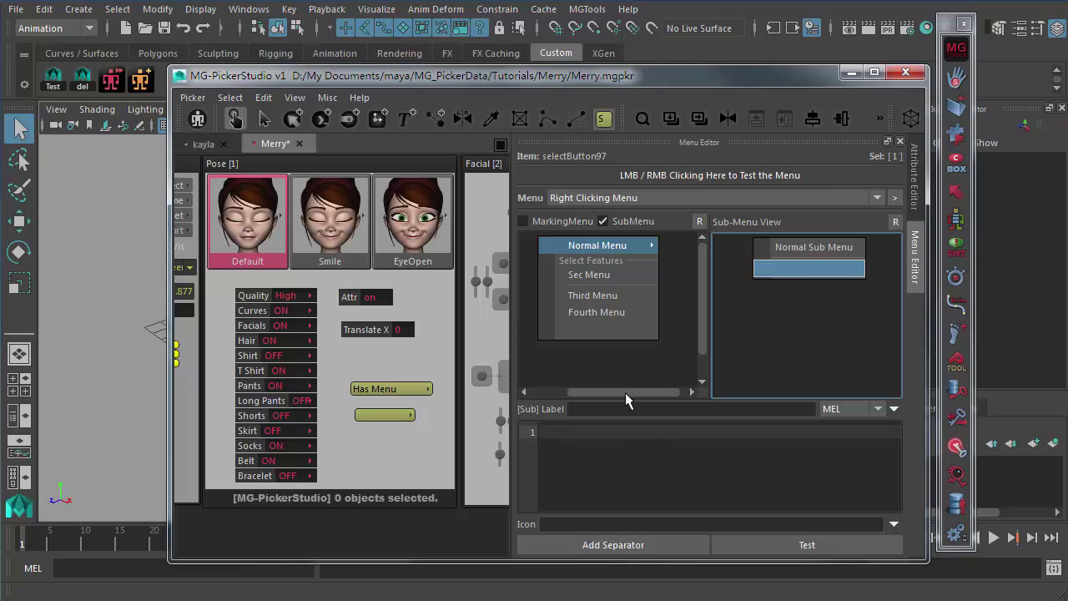
{"action": "left_click", "coordinate": [622, 408]}
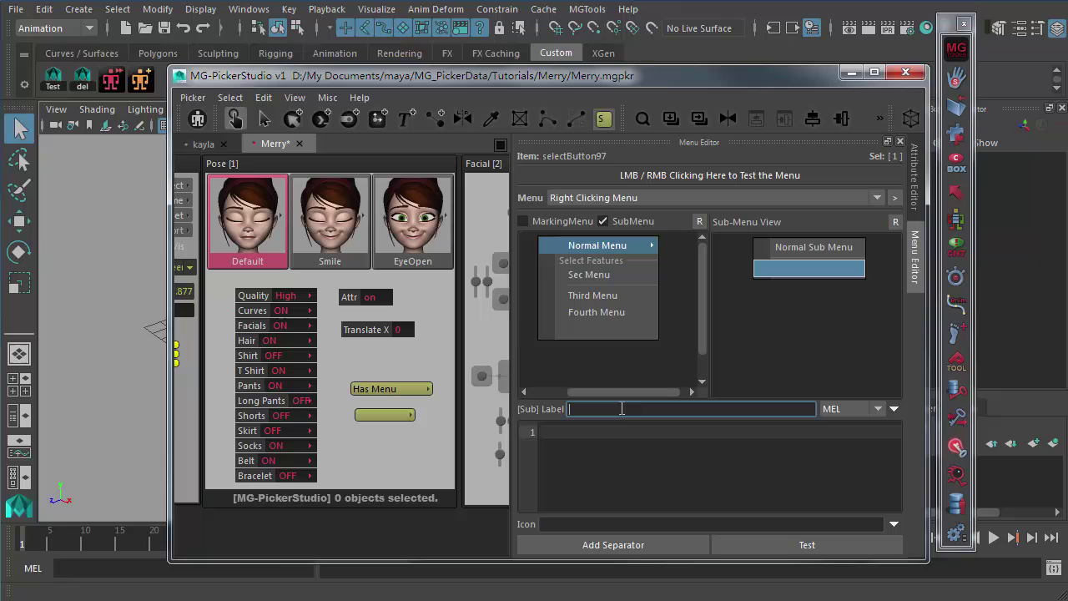
{"action": "type", "text": "Another Sub Menu"}
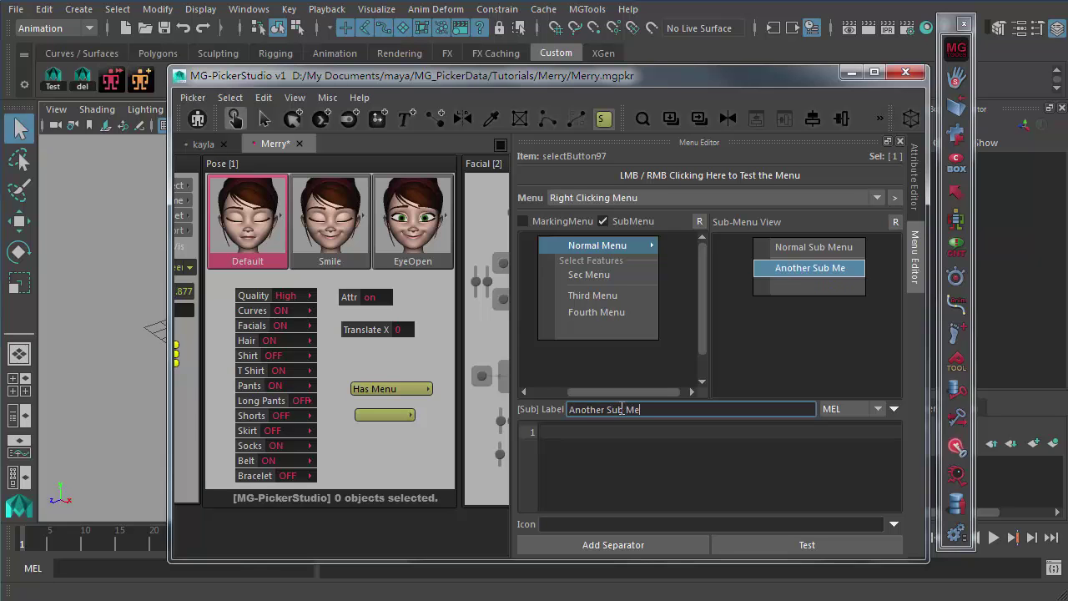
{"action": "left_click", "coordinate": [683, 453]}
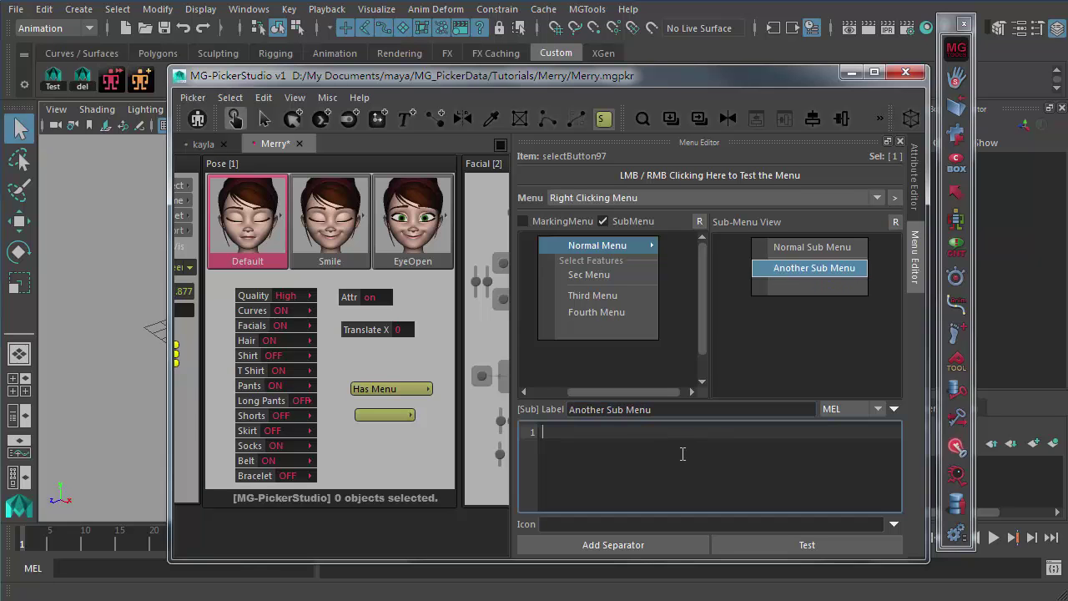
{"action": "left_click", "coordinate": [798, 287]}
- Add a third submenu item labelled 'Main Menu #1'
{"action": "left_click", "coordinate": [801, 246]}
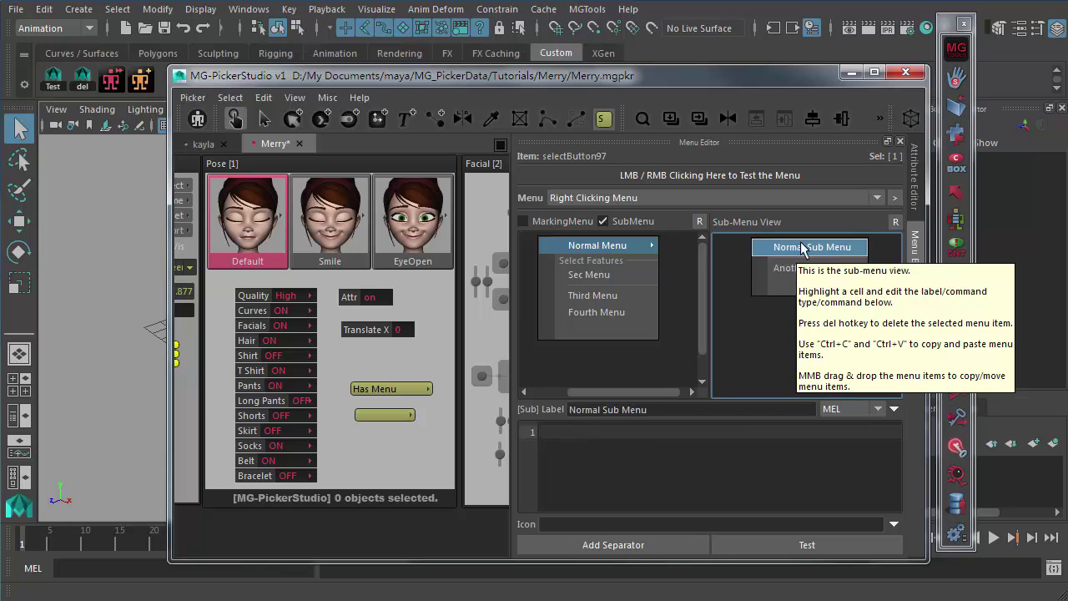
{"action": "left_click", "coordinate": [799, 285]}
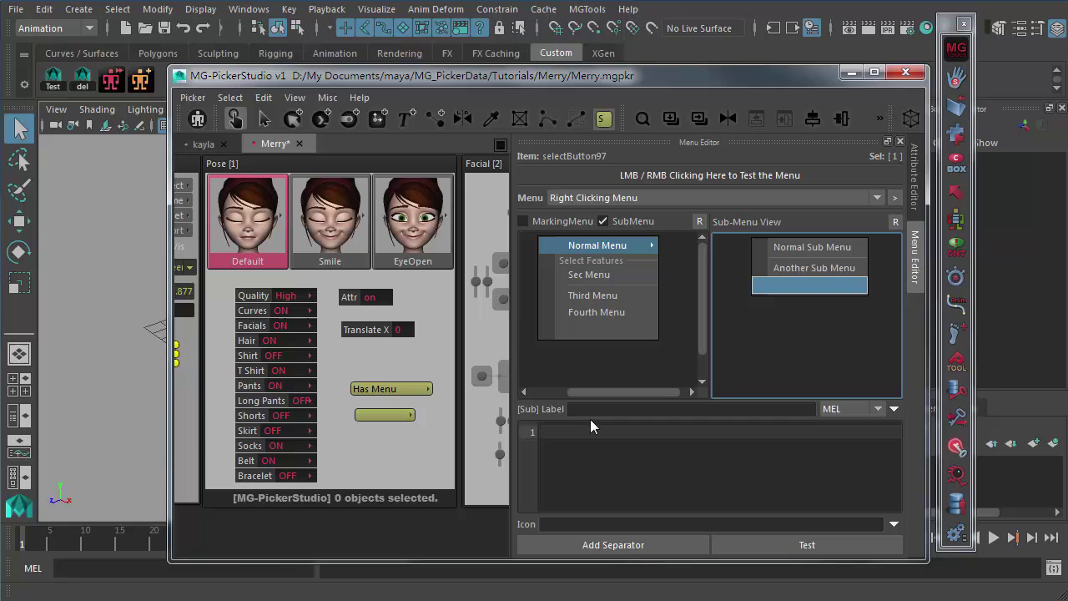
{"action": "left_click", "coordinate": [642, 411]}
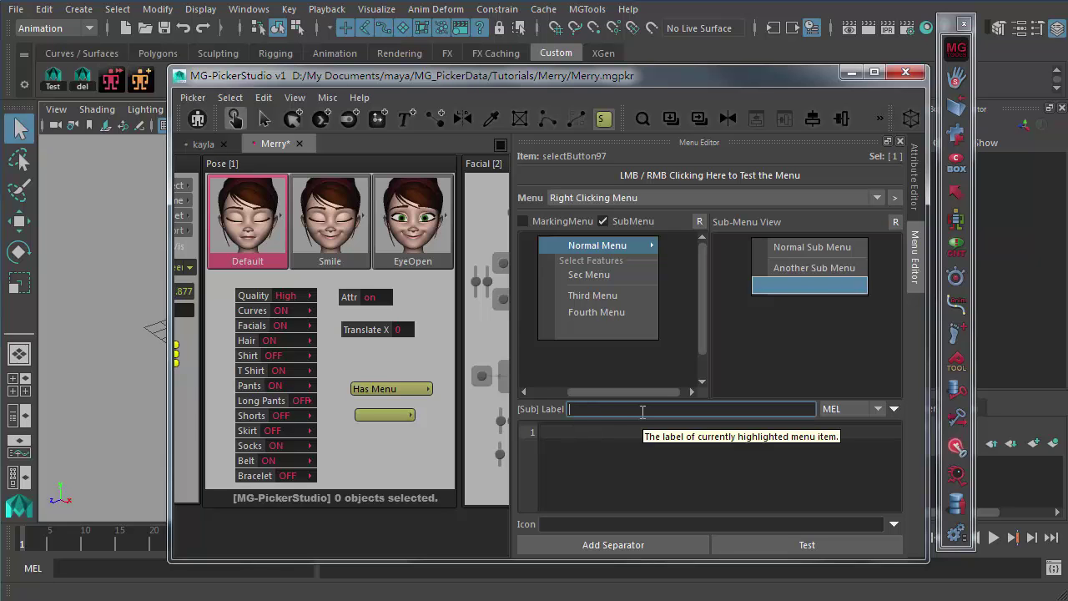
{"action": "type", "text": "Main Men"}
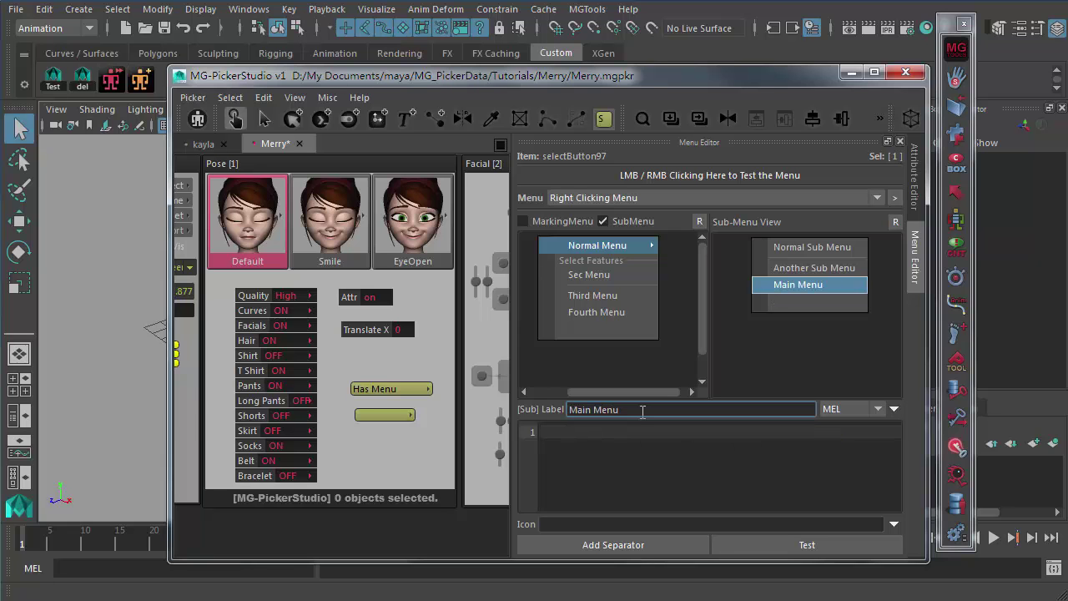
{"action": "type", "text": "u #1"}
{"action": "mouse_move", "coordinate": [812, 285]}
{"action": "left_mouse_down"}
{"action": "mouse_move", "coordinate": [816, 273]}
{"action": "mouse_move", "coordinate": [810, 281]}
{"action": "left_mouse_up"}
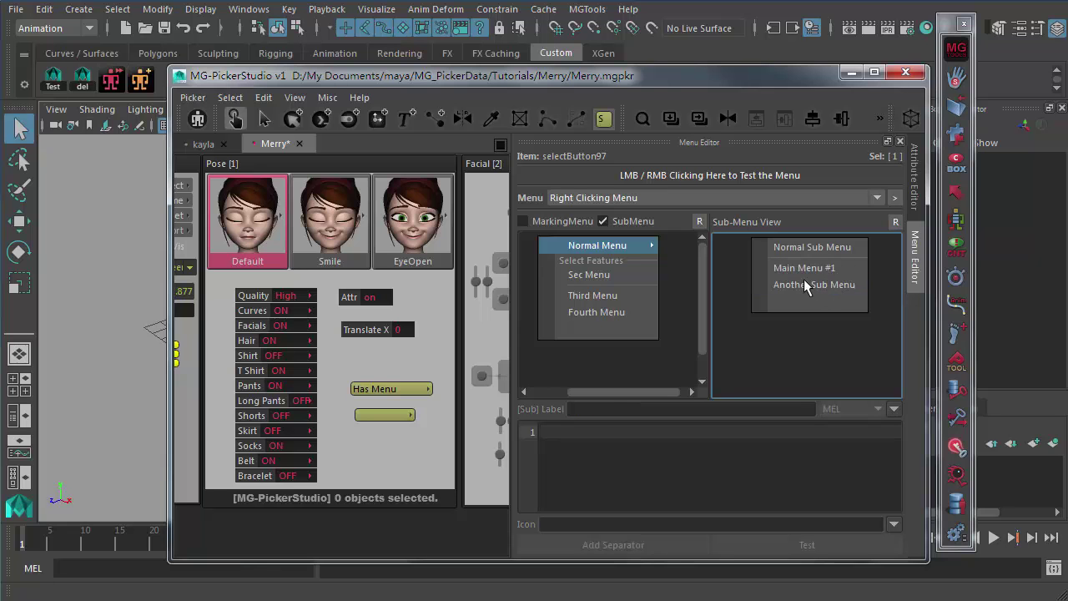
{"action": "left_click", "coordinate": [806, 268]}
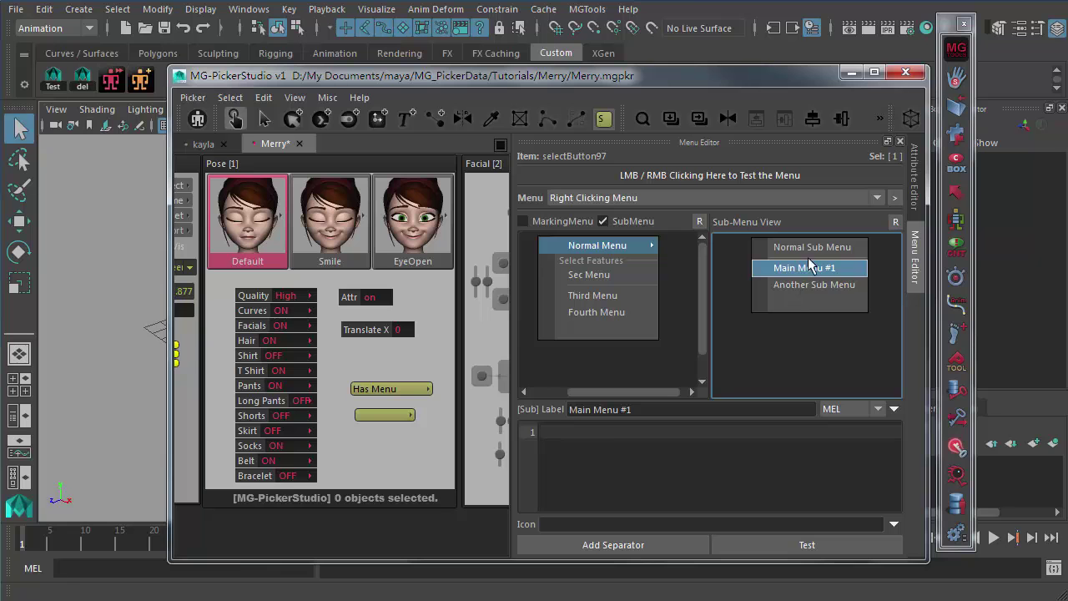
{"action": "left_click_drag", "start_coordinate": [794, 275], "coordinate": [564, 309]}
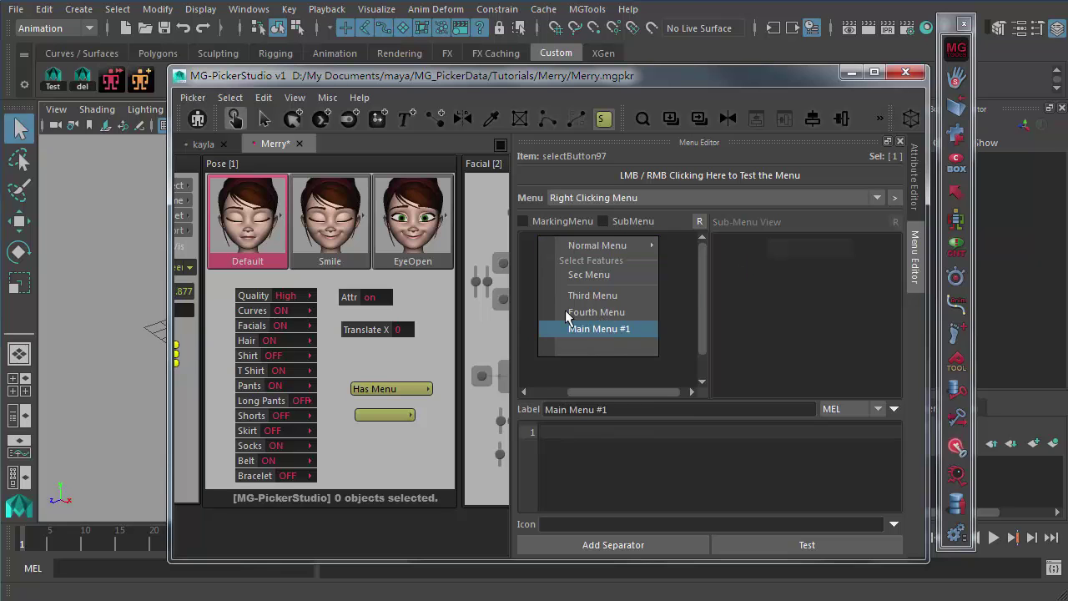
{"action": "left_click", "coordinate": [606, 247]}
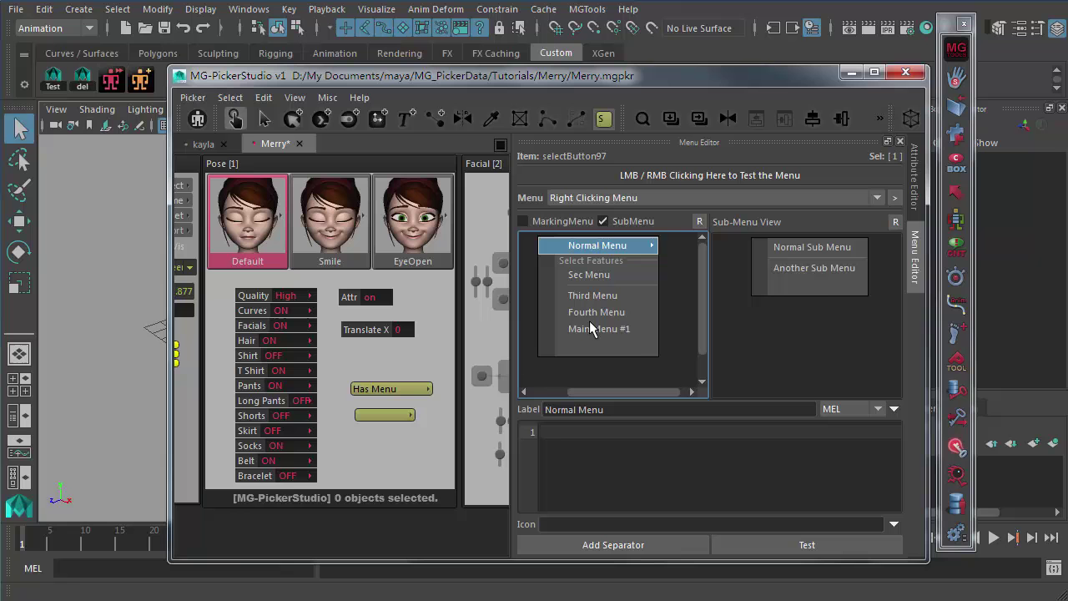
{"action": "left_click_drag", "start_coordinate": [817, 276], "coordinate": [816, 279]}
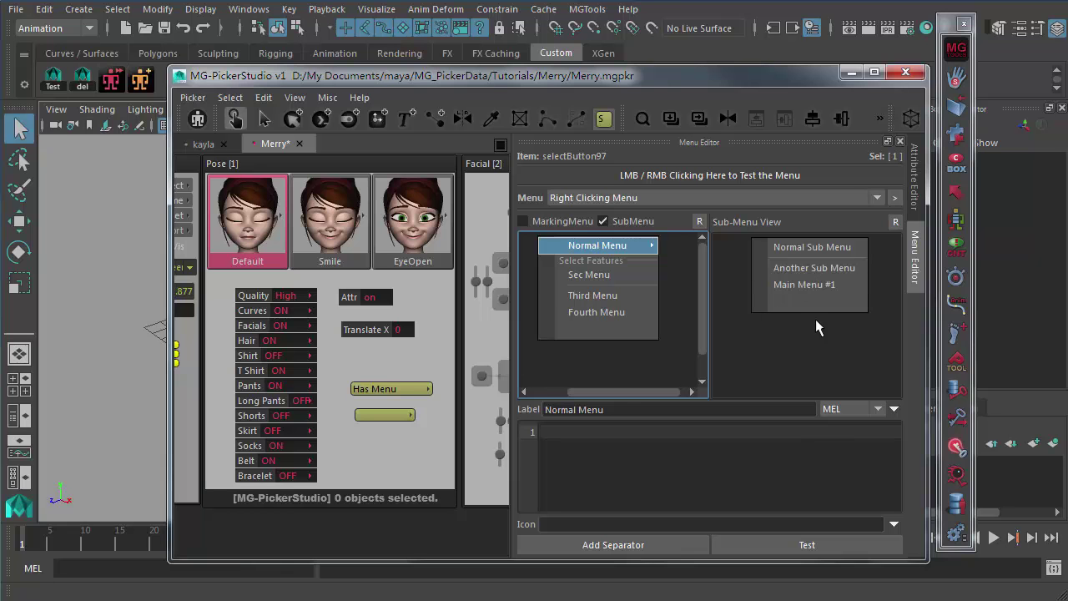
{"action": "left_click", "coordinate": [789, 286]}
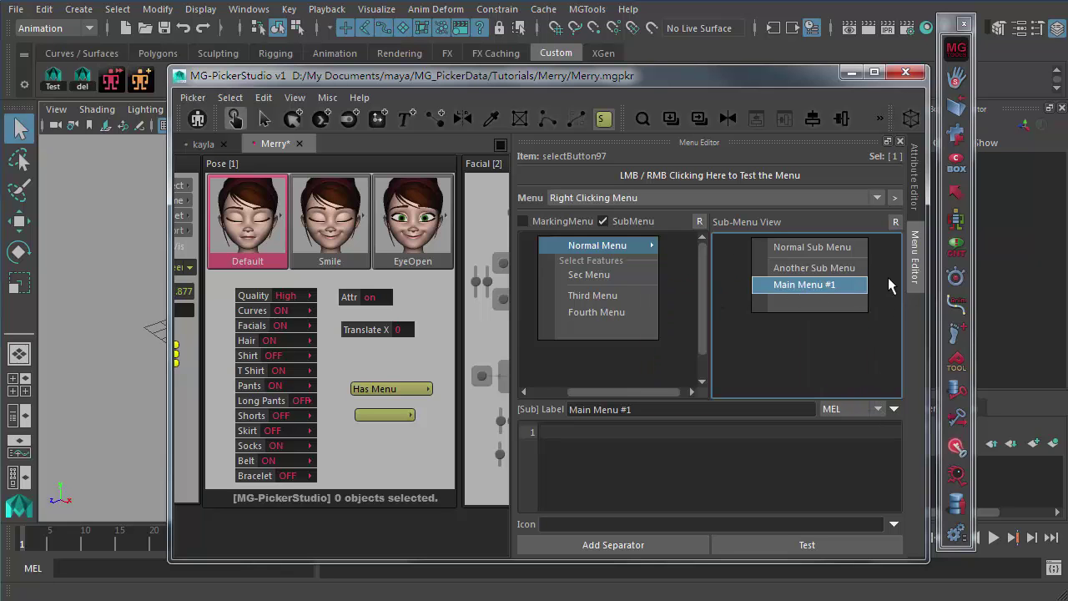
{"action": "left_click", "coordinate": [834, 269], "text": "ctrl"}
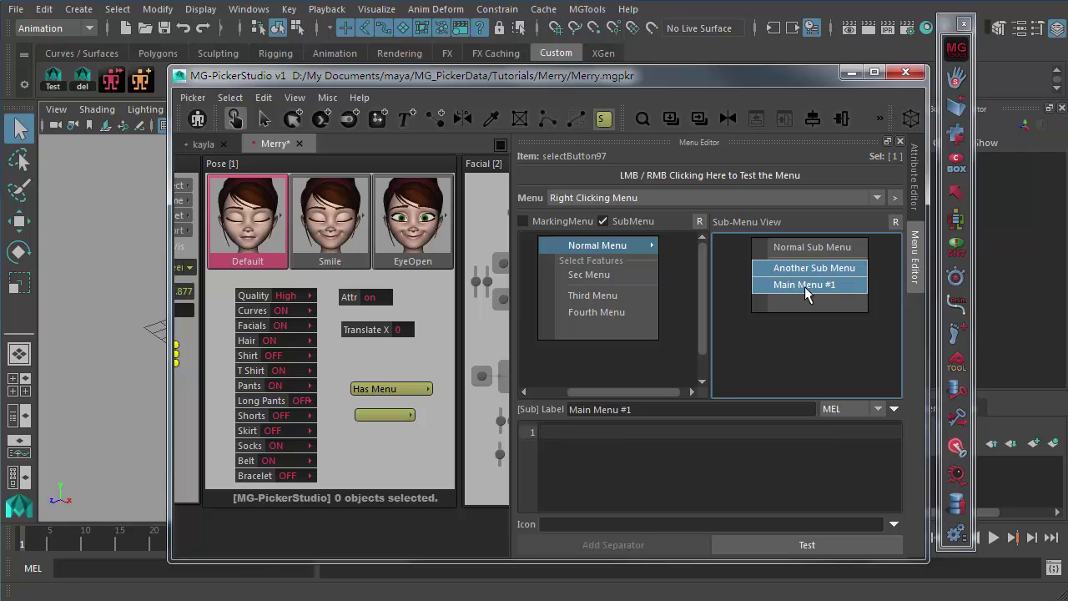
- Copy the two selected submenu items and paste them into the Has Menu button's menu
{"action": "key", "text": "ctrl+c"}
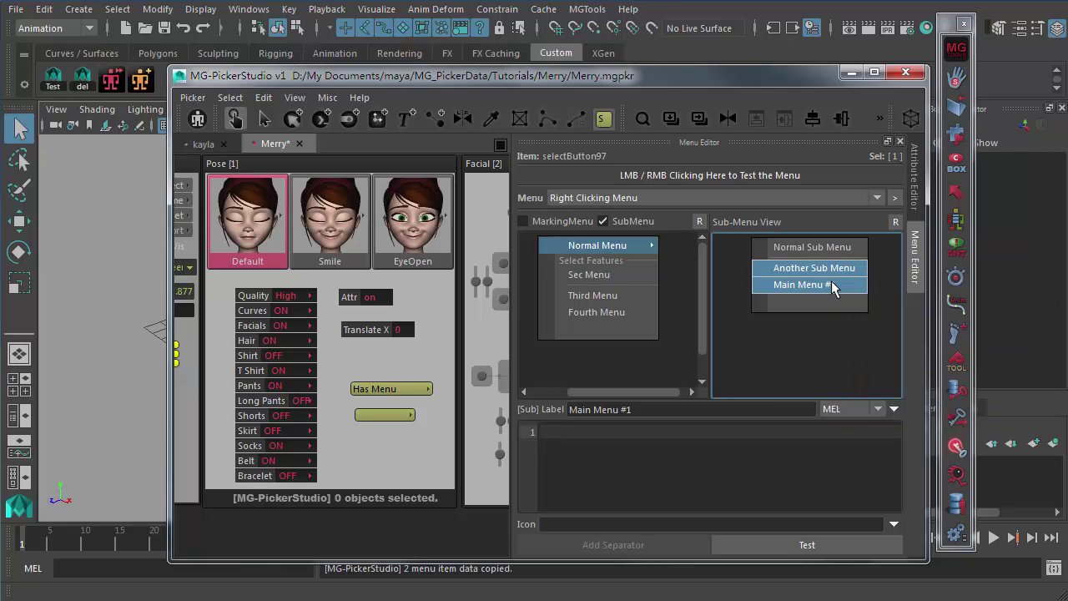
{"action": "left_click", "coordinate": [413, 389]}
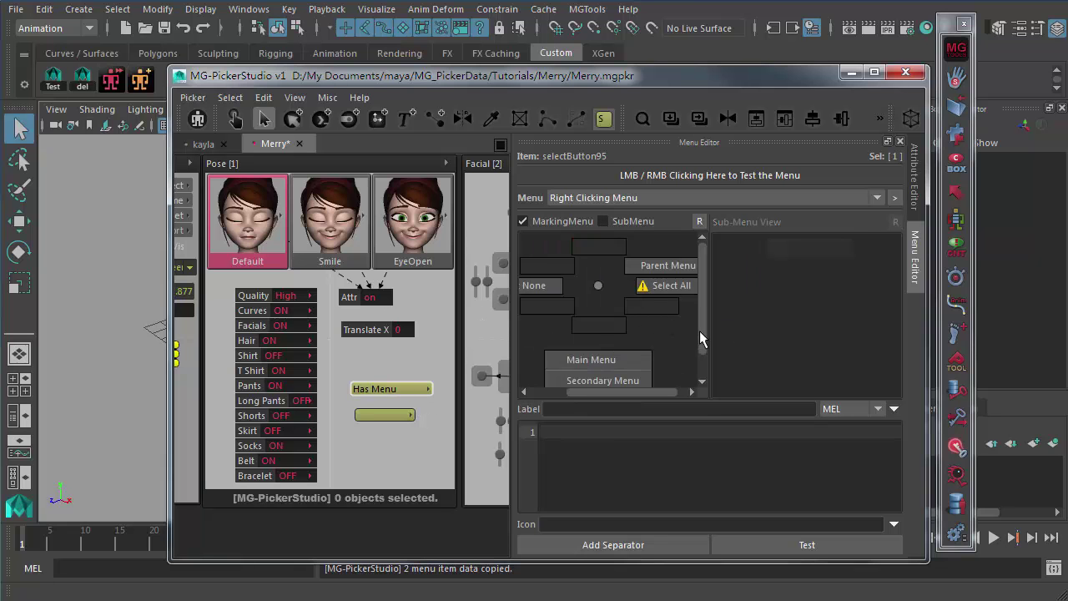
{"action": "scroll", "coordinate": [699, 331], "scroll_direction": "down", "scroll_amount": 1}
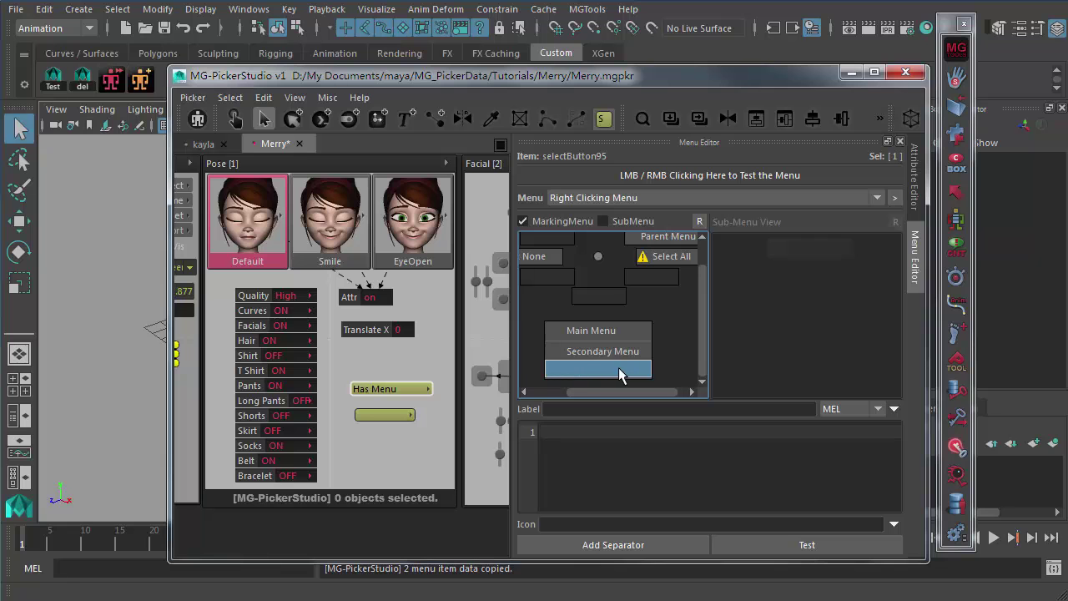
{"action": "key", "text": "ctrl+v"}
{"action": "scroll", "coordinate": [606, 349], "scroll_direction": "down", "scroll_amount": 1}
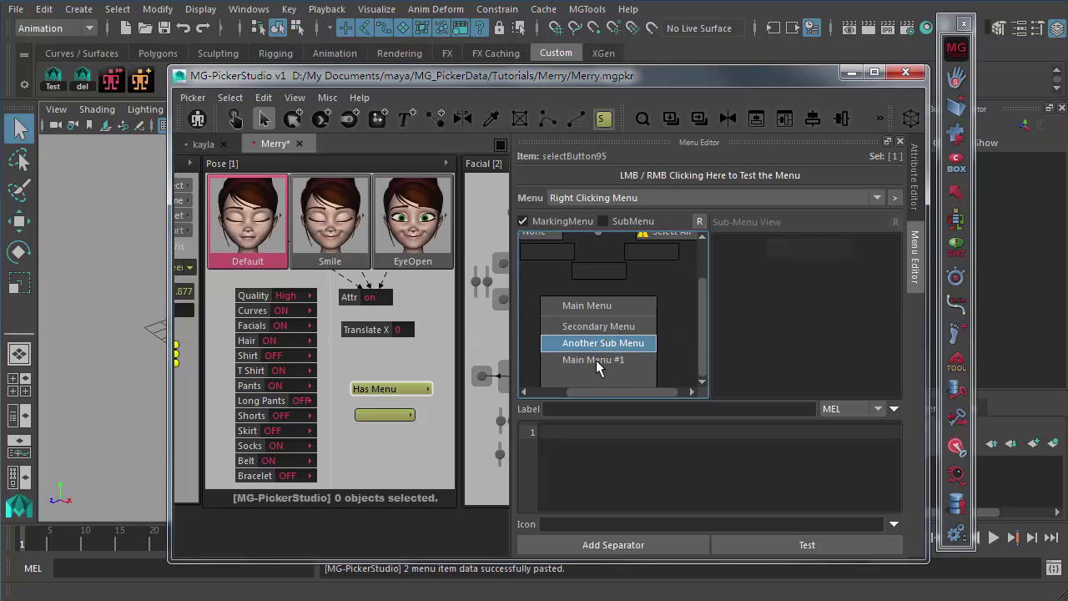
{"action": "left_click", "coordinate": [565, 432]}
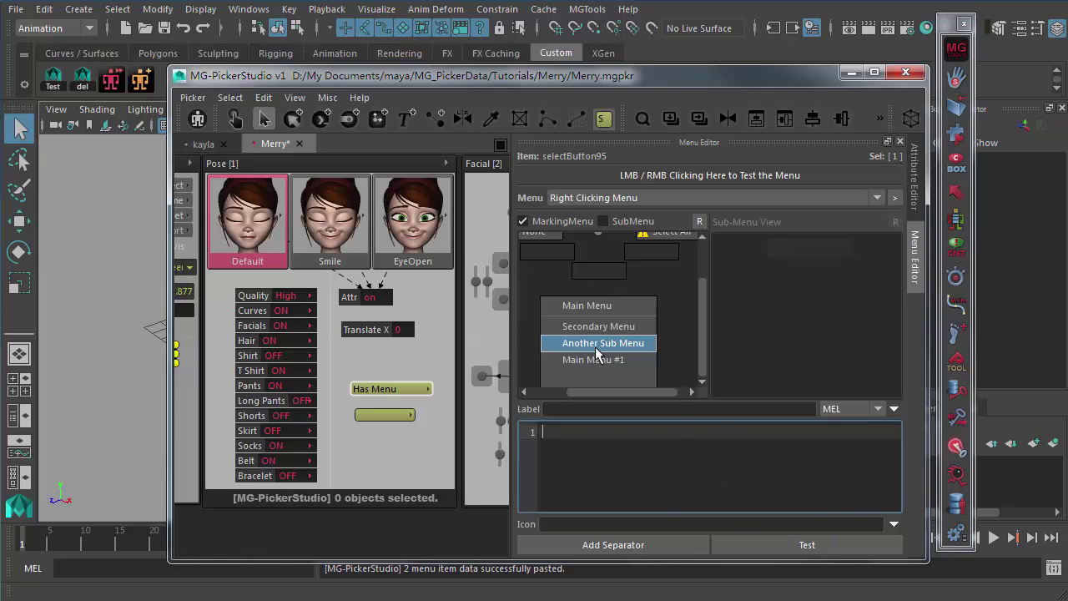
- Inspect the other button's items: Normal Menu, Select Features, Sec Menu and Fourth Menu
{"action": "left_click", "coordinate": [405, 418]}
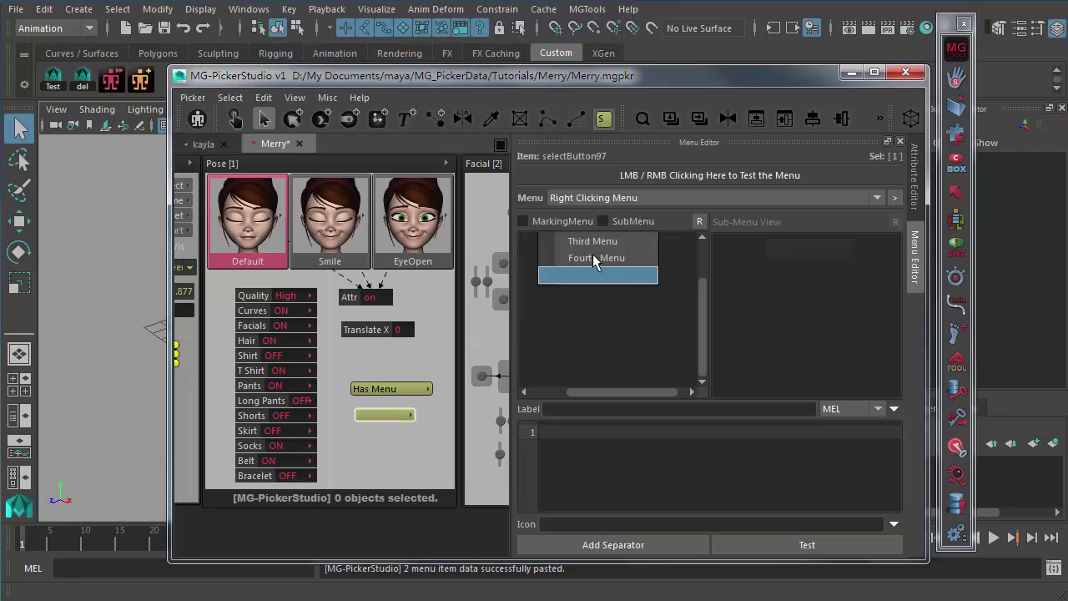
{"action": "scroll", "coordinate": [604, 242], "scroll_direction": "up", "scroll_amount": 2}
{"action": "left_click", "coordinate": [616, 247]}
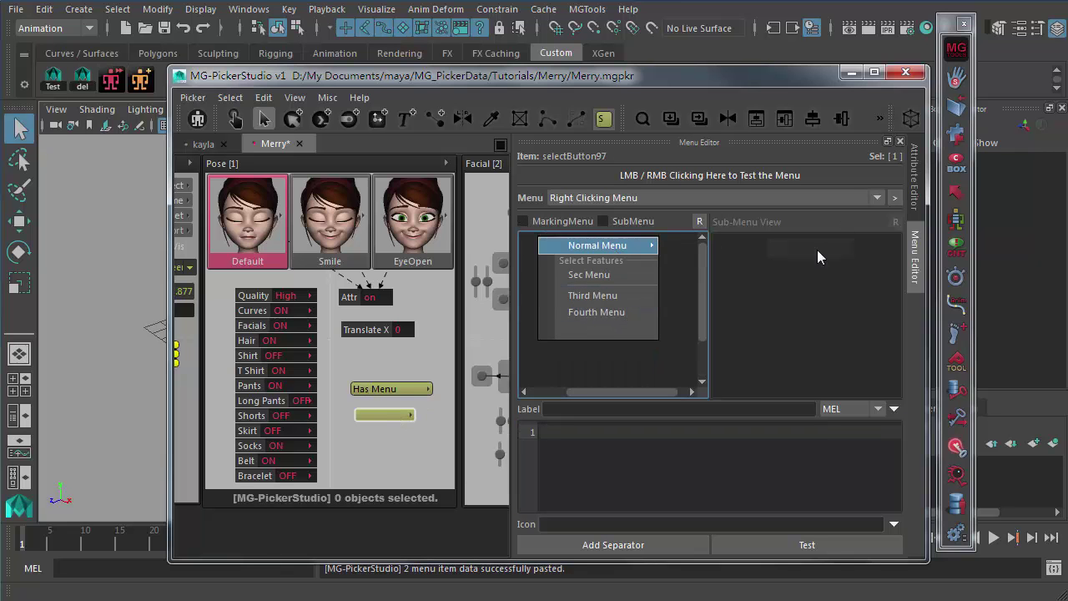
{"action": "left_click", "coordinate": [634, 260]}
{"action": "left_click", "coordinate": [603, 274]}
{"action": "left_click", "coordinate": [615, 312]}
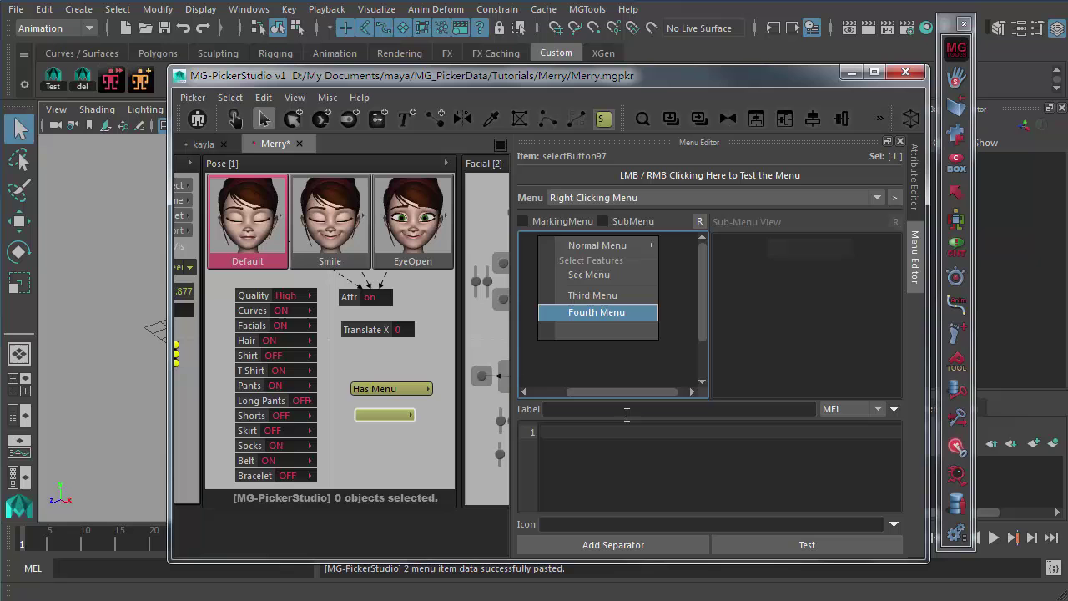
- Reload the Has Menu button's right-click menu and check its Secondary Menu item
{"action": "left_click", "coordinate": [398, 392]}
{"action": "scroll", "coordinate": [683, 354], "scroll_direction": "down", "scroll_amount": 2}
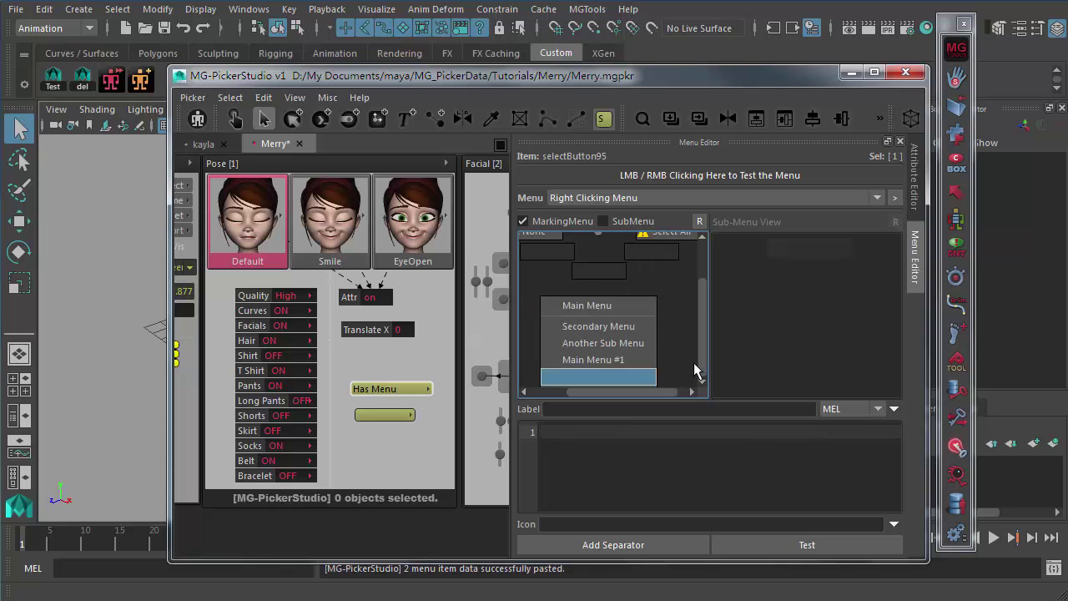
{"action": "left_click", "coordinate": [598, 328]}
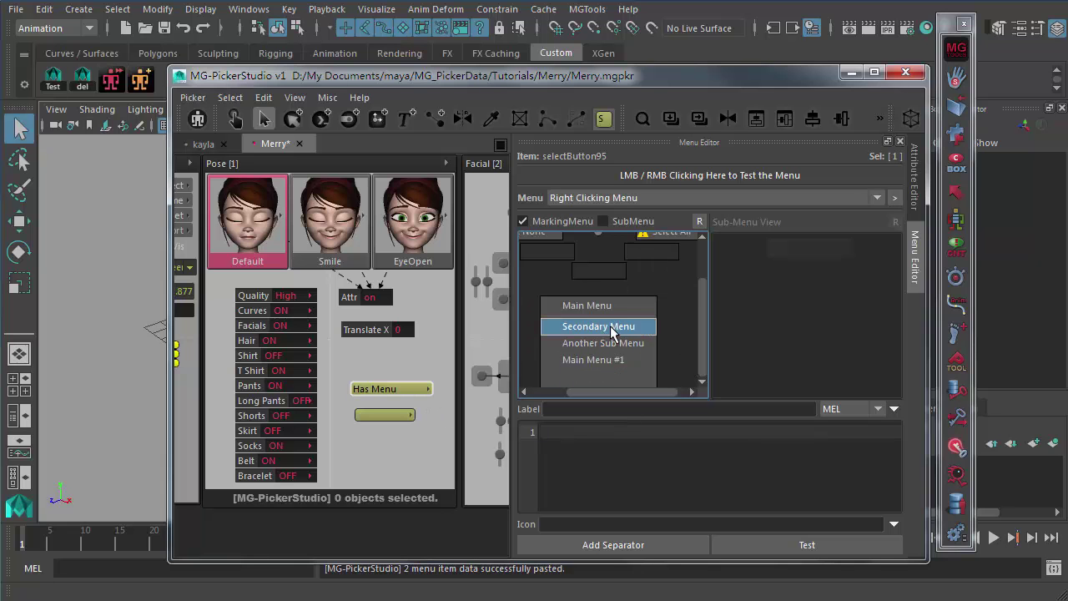
{"action": "mouse_move", "coordinate": [618, 332]}
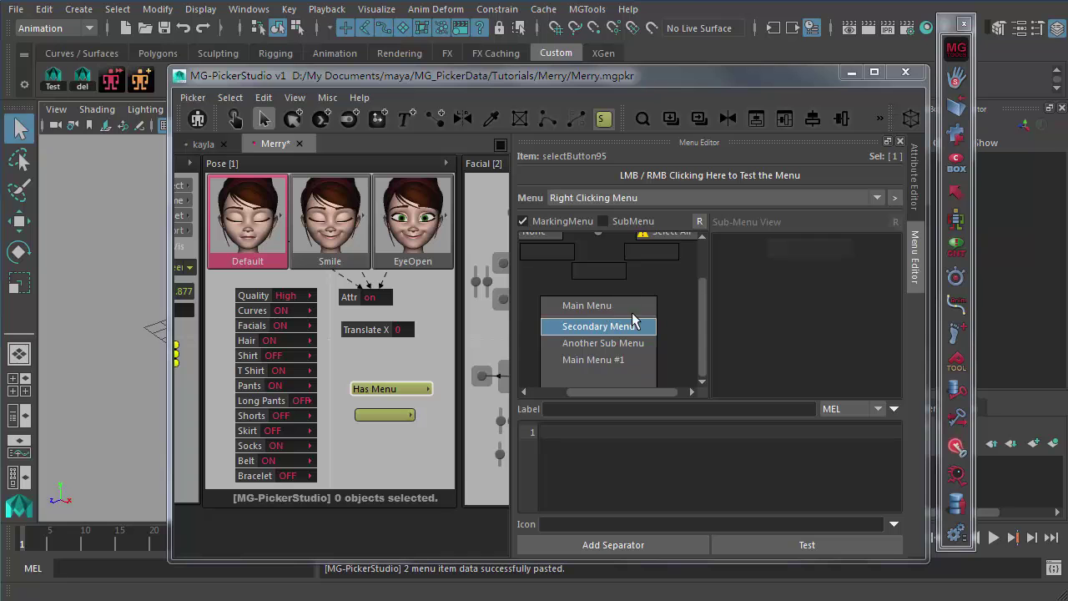
{"action": "left_click", "coordinate": [896, 202]}
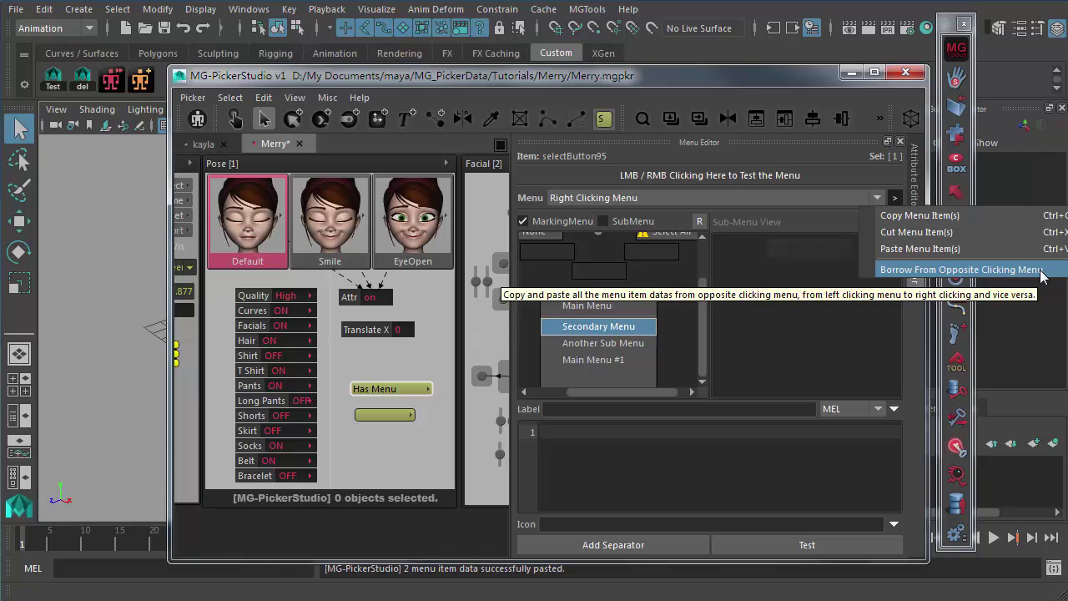
{"action": "left_click", "coordinate": [598, 172]}
{"action": "left_click", "coordinate": [595, 198]}
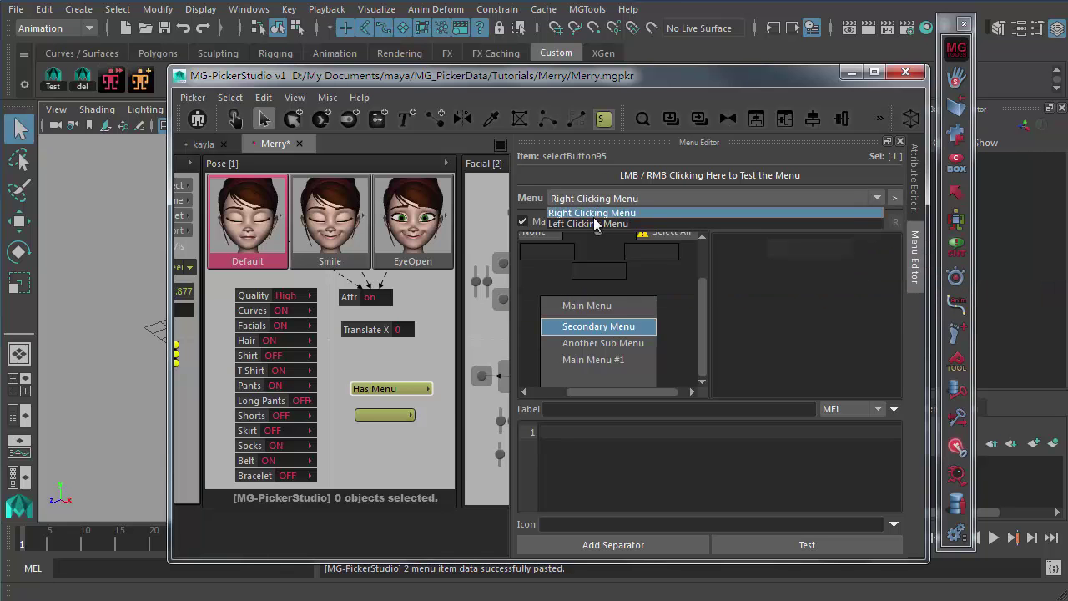
{"action": "left_click", "coordinate": [596, 223]}
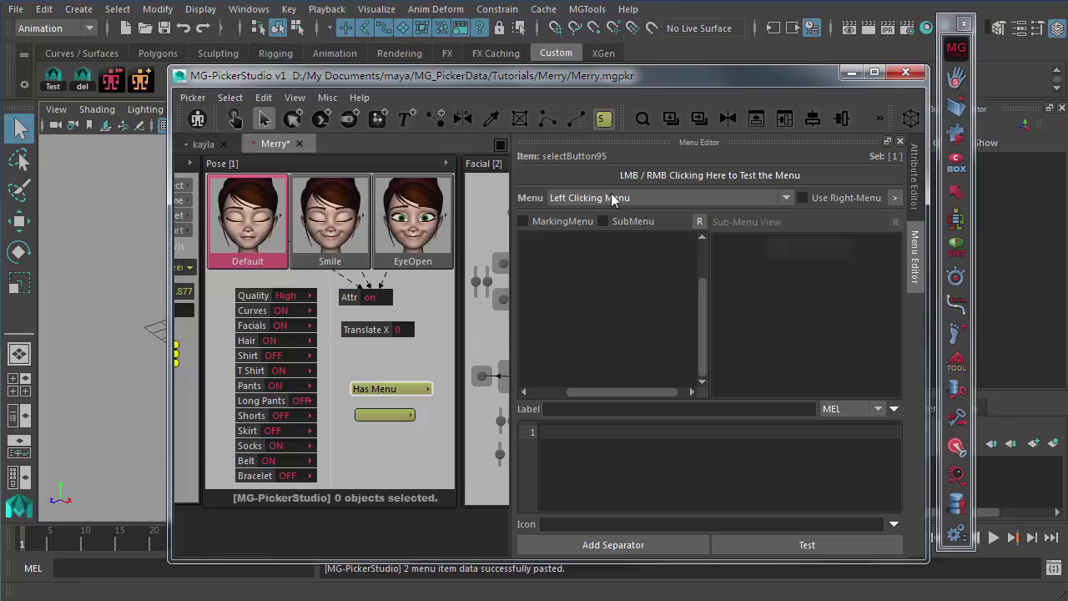
{"action": "mouse_move", "coordinate": [639, 233]}
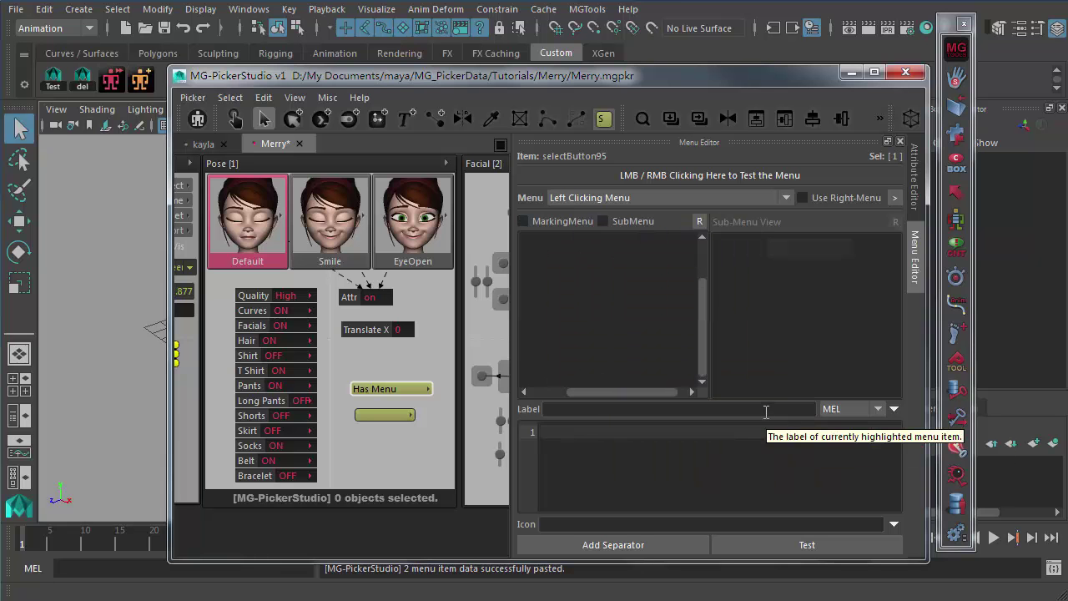
{"action": "left_click", "coordinate": [706, 196]}
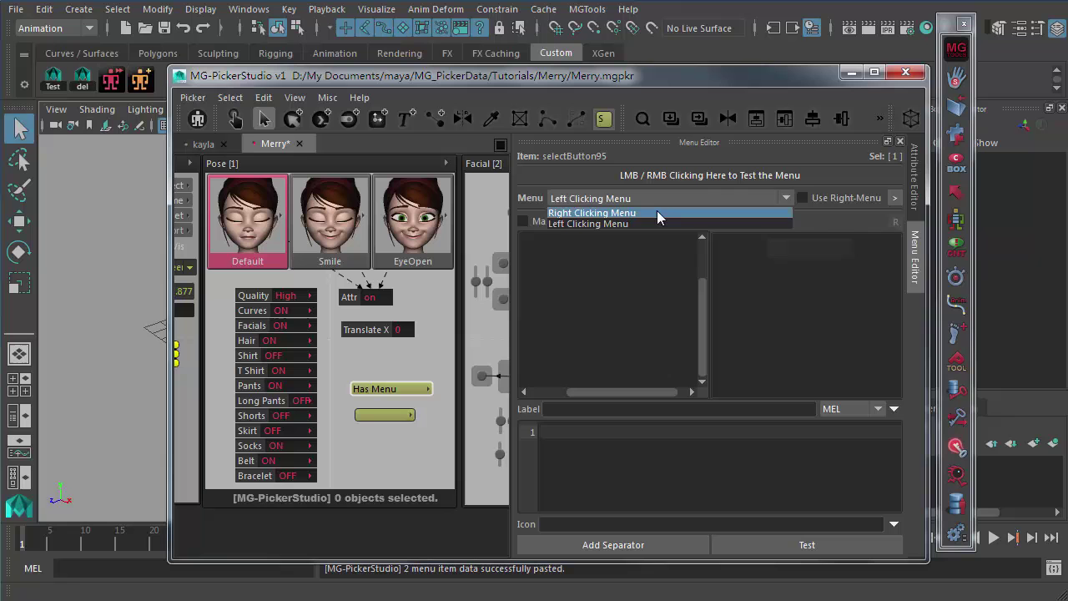
{"action": "left_click", "coordinate": [656, 210]}
{"action": "left_click", "coordinate": [894, 199]}
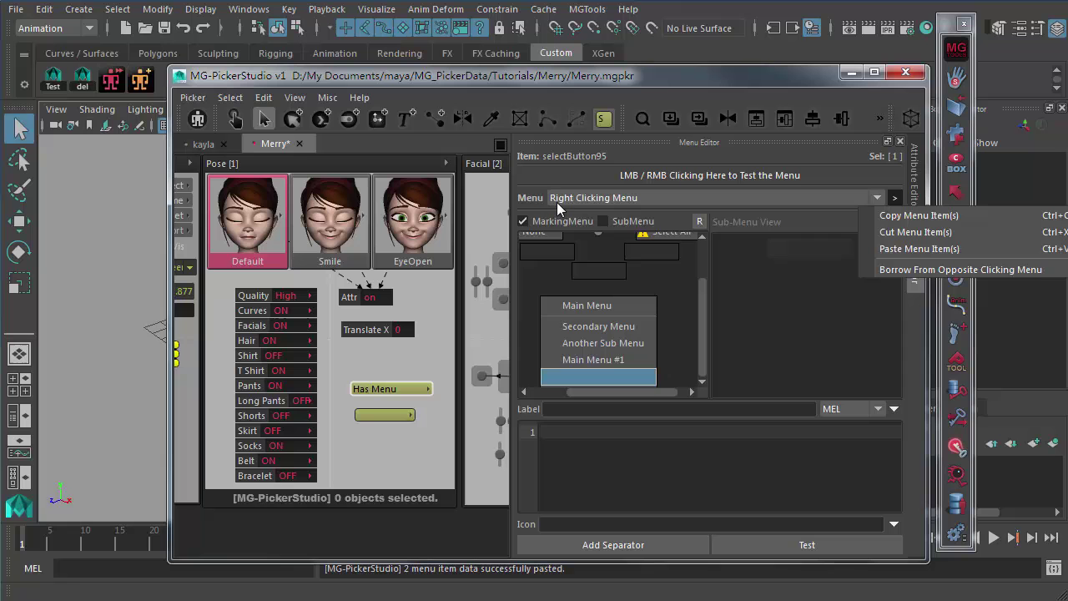
{"action": "left_click", "coordinate": [601, 200]}
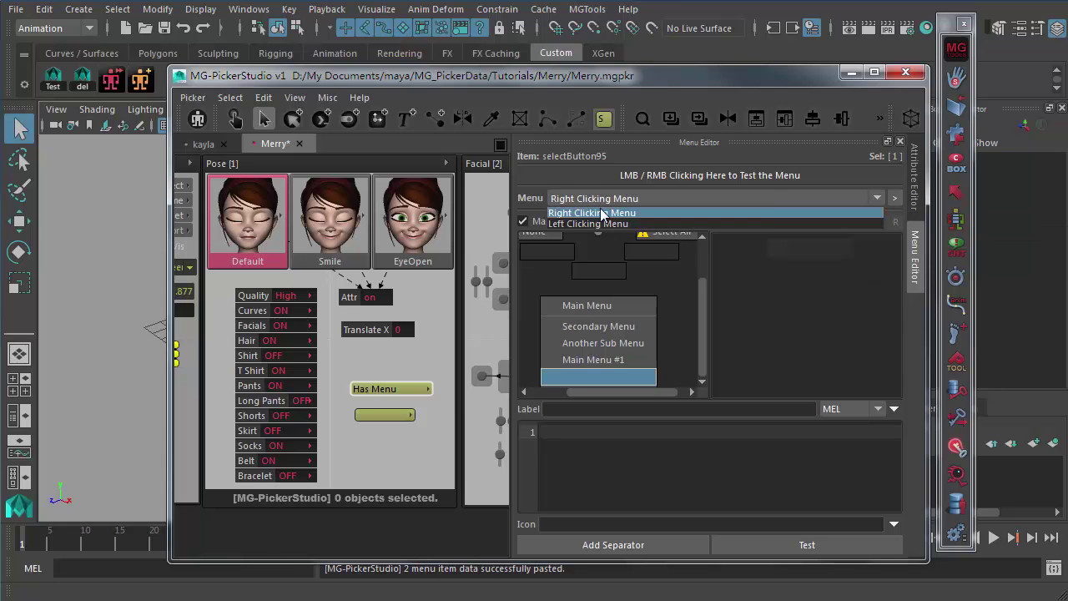
{"action": "left_click", "coordinate": [594, 222]}
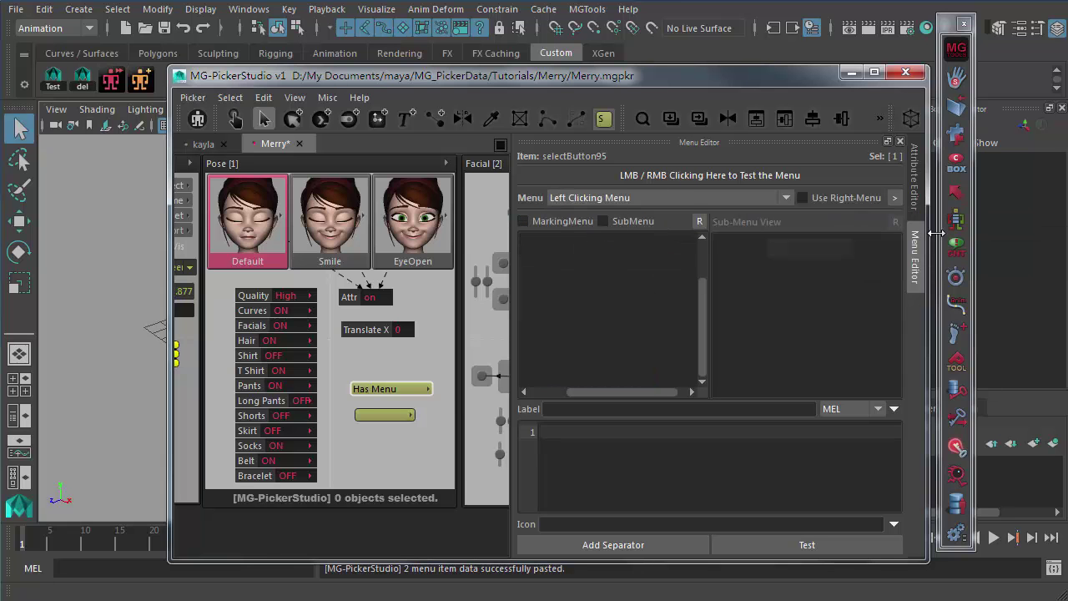
{"action": "left_click", "coordinate": [894, 198]}
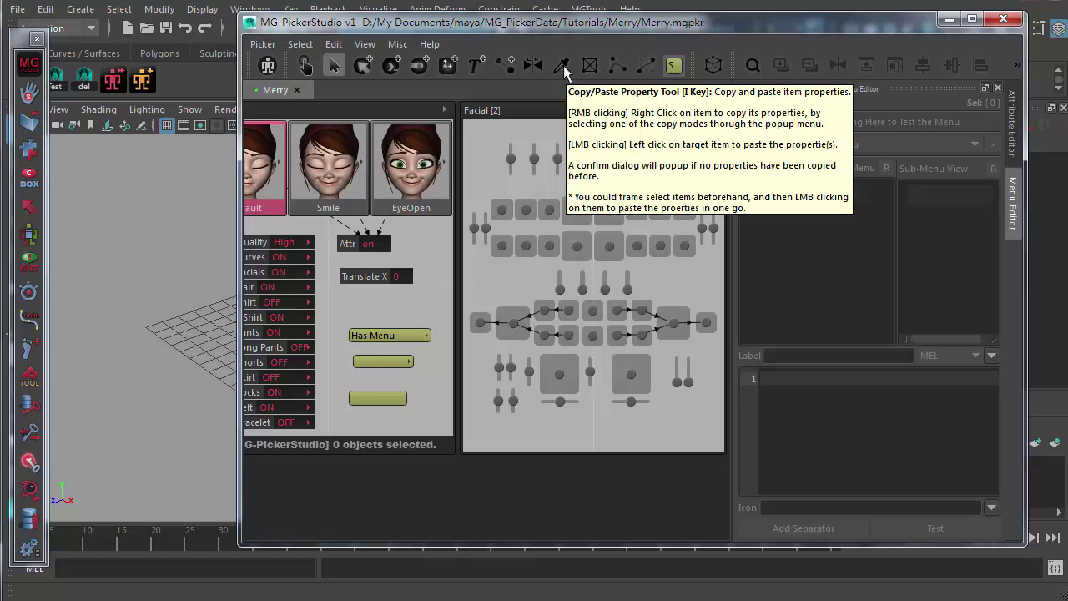
- Copy the Has Menu button's menu data onto the lower green button using the Copy/Paste Property Tool
{"action": "left_click", "coordinate": [561, 72]}
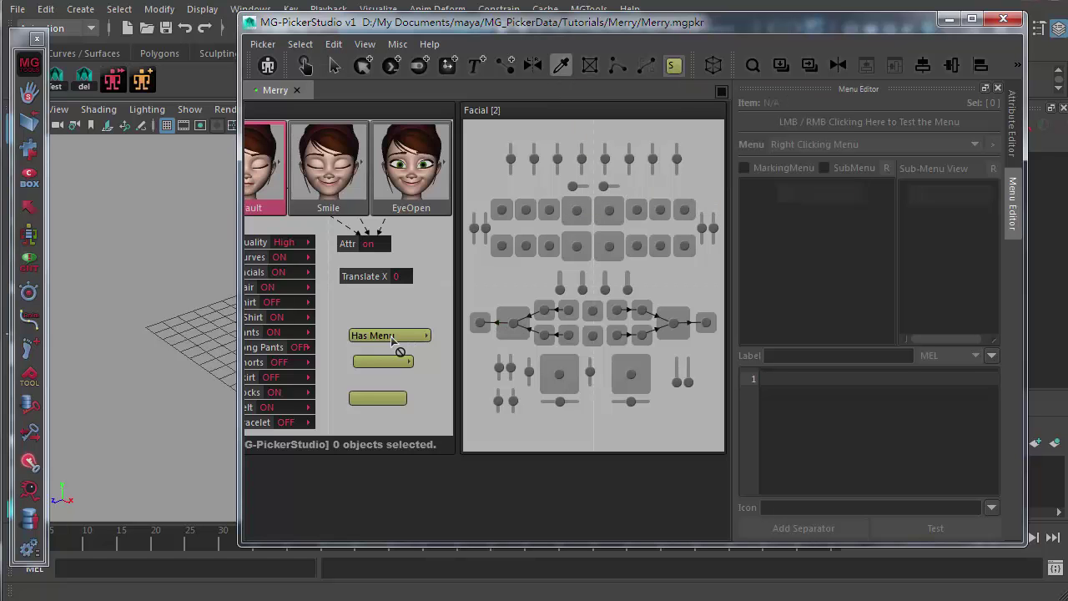
{"action": "right_click", "coordinate": [390, 337]}
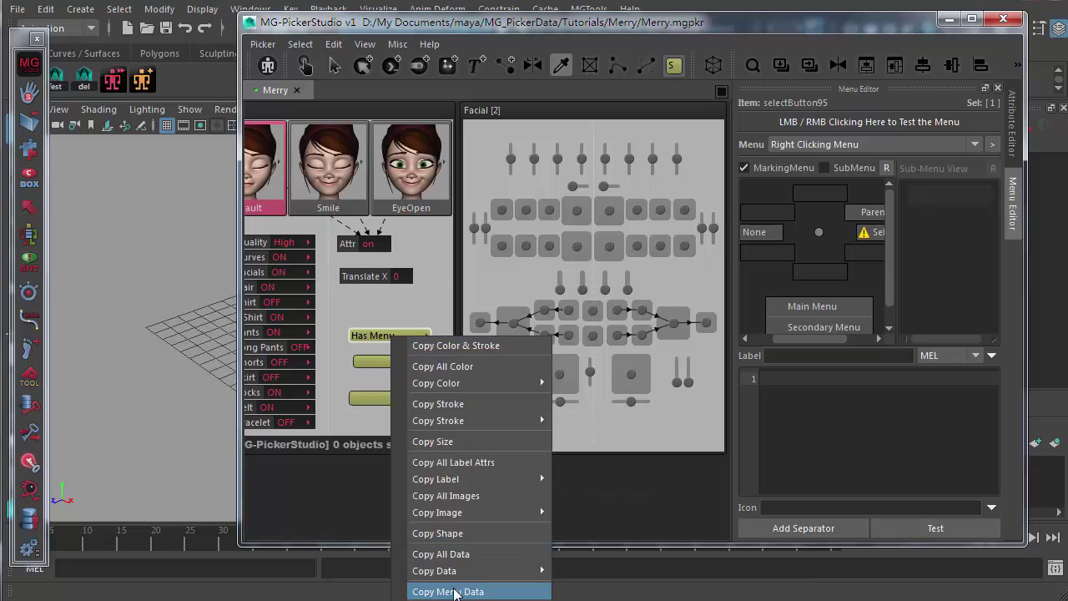
{"action": "left_click", "coordinate": [457, 591]}
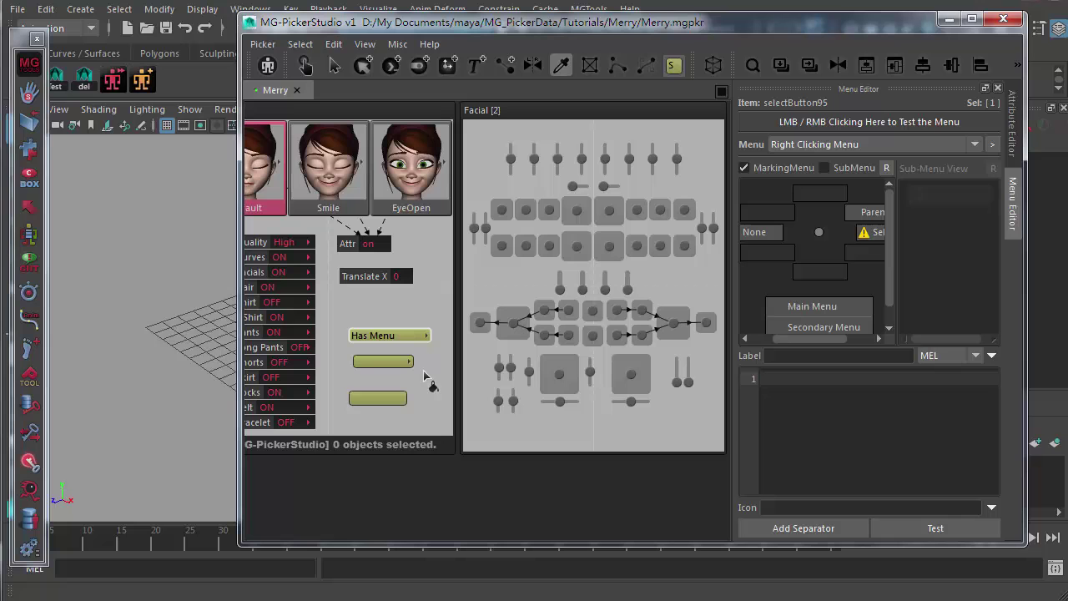
{"action": "left_click", "coordinate": [378, 398]}
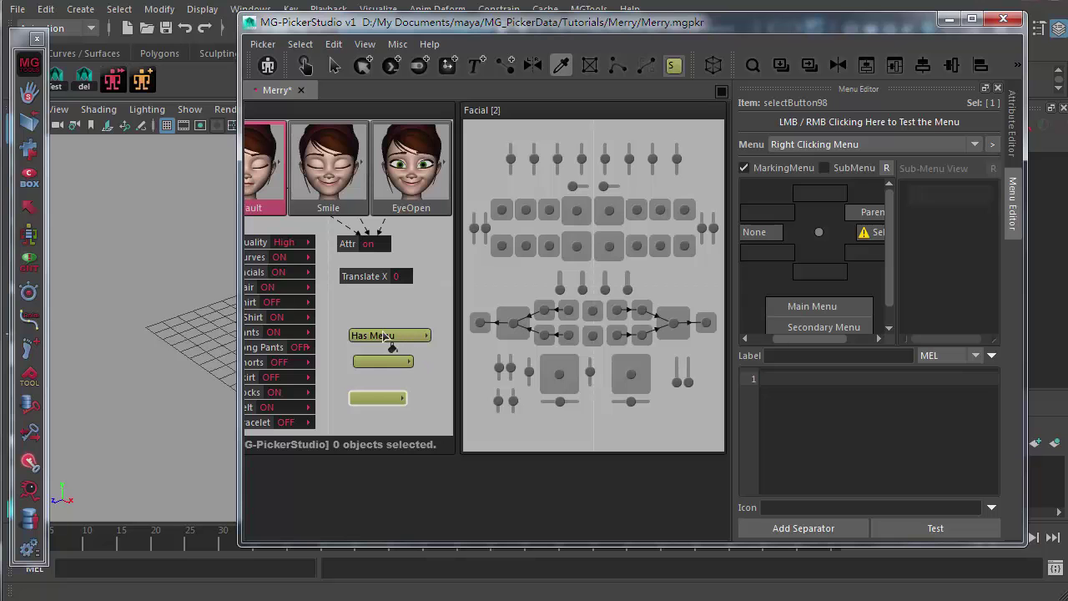
{"action": "left_click", "coordinate": [334, 66]}
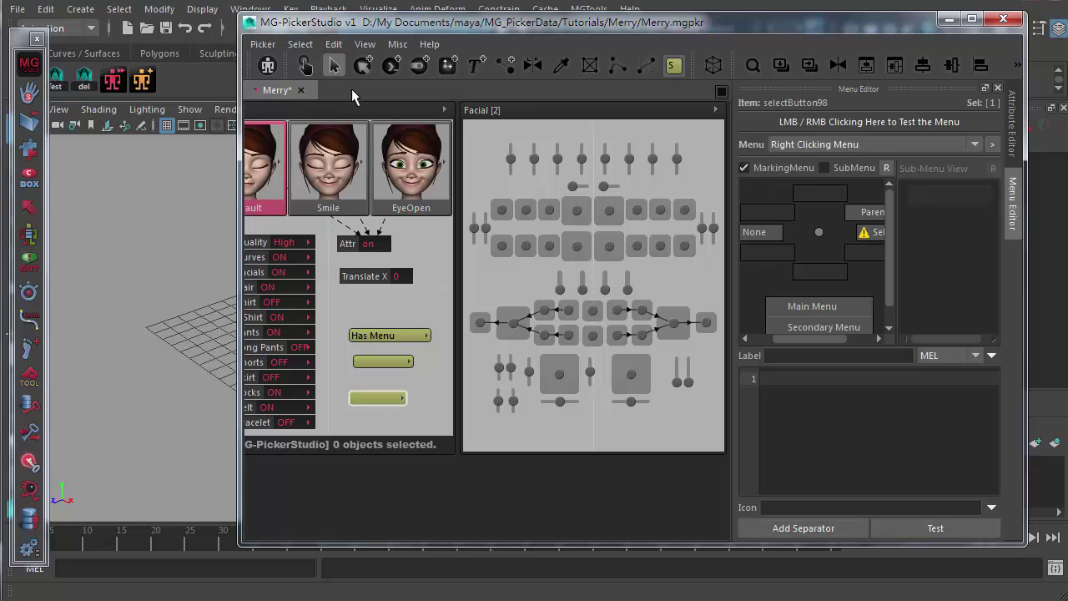
- Copy the Facial panel's menu data onto the left picker panel with the Copy/Paste Property Tool
{"action": "left_click", "coordinate": [386, 115]}
{"action": "left_click", "coordinate": [539, 113]}
{"action": "left_click", "coordinate": [440, 250]}
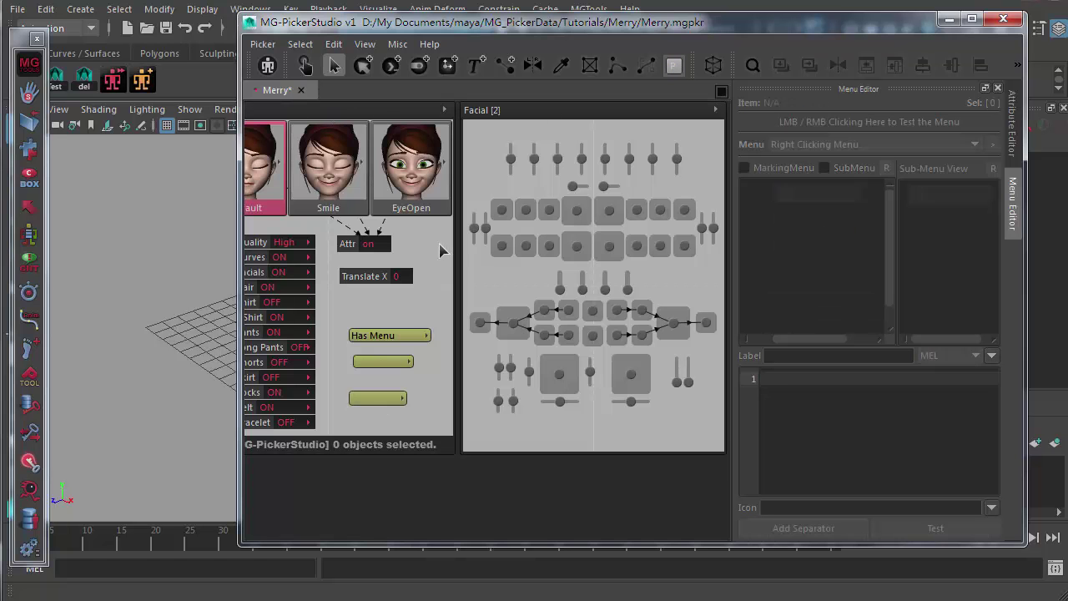
{"action": "left_click", "coordinate": [531, 119]}
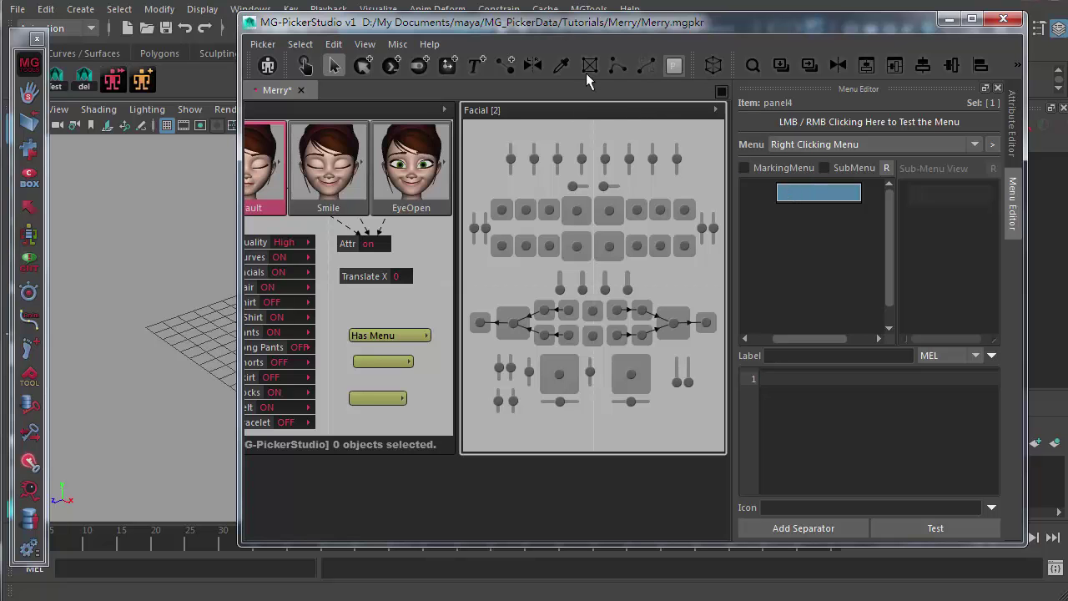
{"action": "left_click", "coordinate": [560, 66]}
{"action": "right_click", "coordinate": [545, 111]}
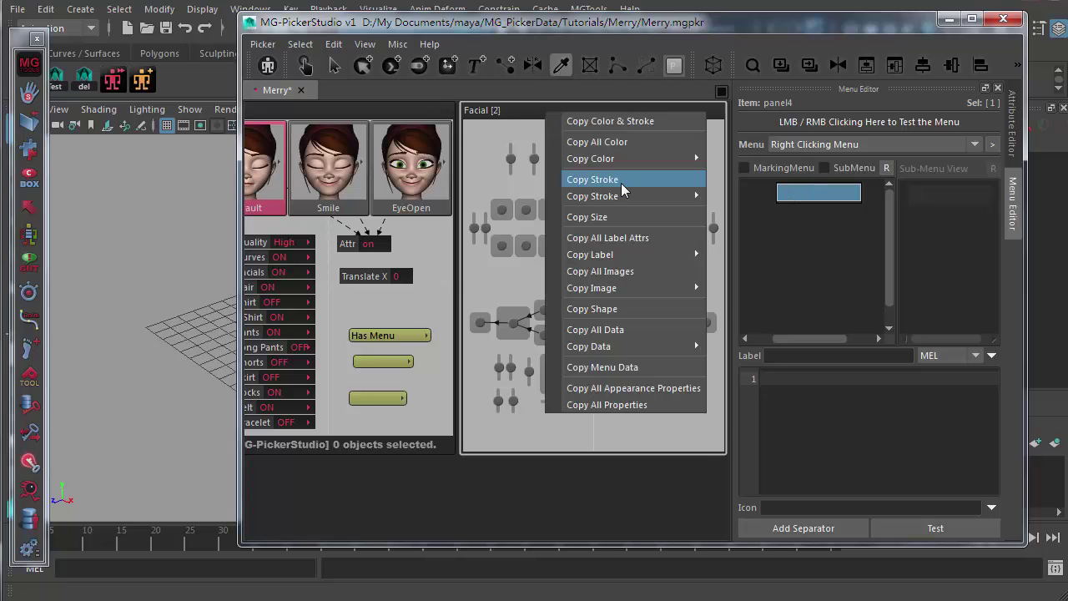
{"action": "left_click", "coordinate": [638, 368]}
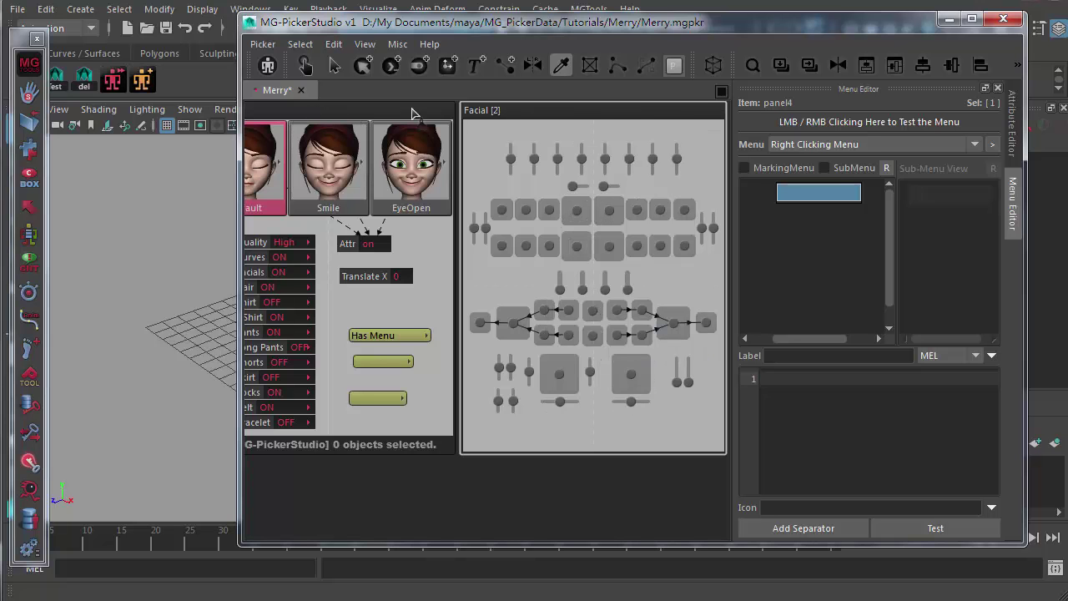
{"action": "left_click", "coordinate": [350, 117]}
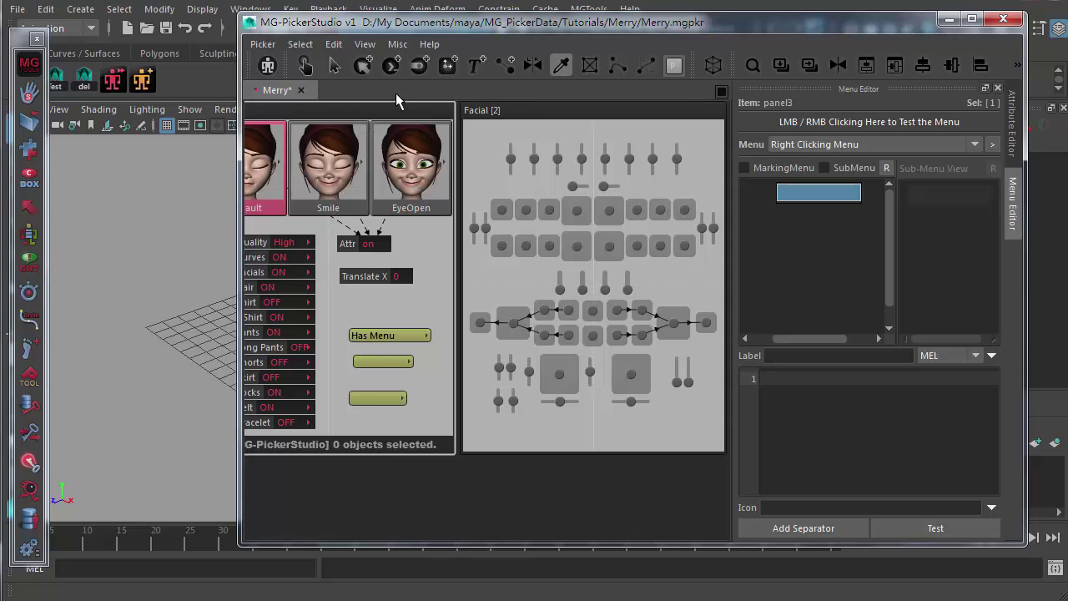
{"action": "key", "text": "Escape"}
{"action": "left_click", "coordinate": [424, 252]}
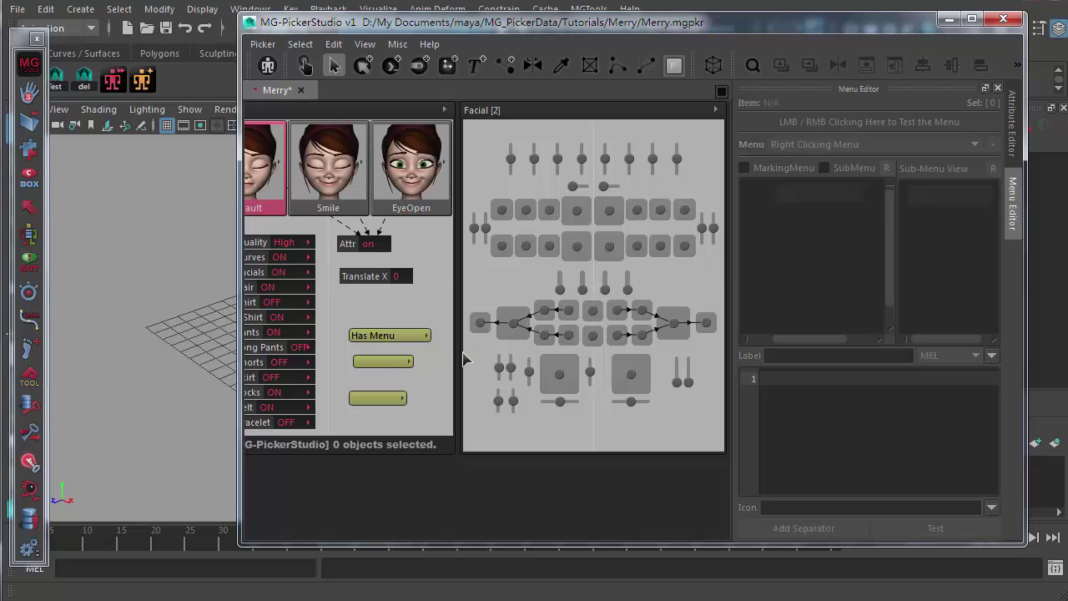